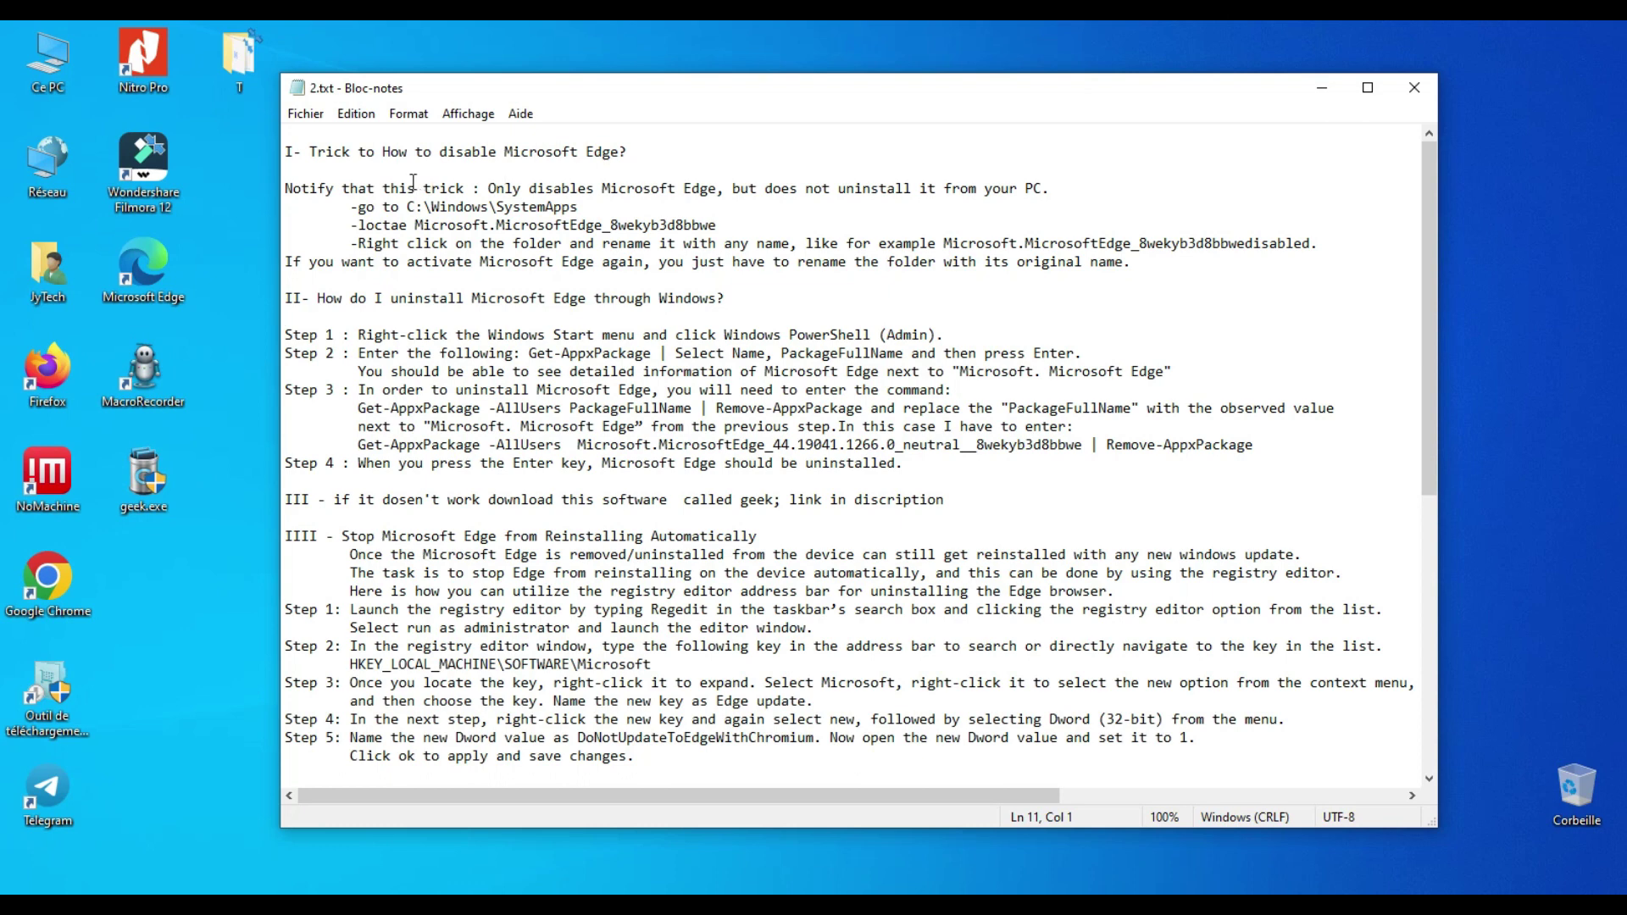
Step: Highlight the notes' heading about disabling Microsoft Edge and the 'Notify that this trick' sentence
click(312, 152)
drag(312, 153, 631, 153)
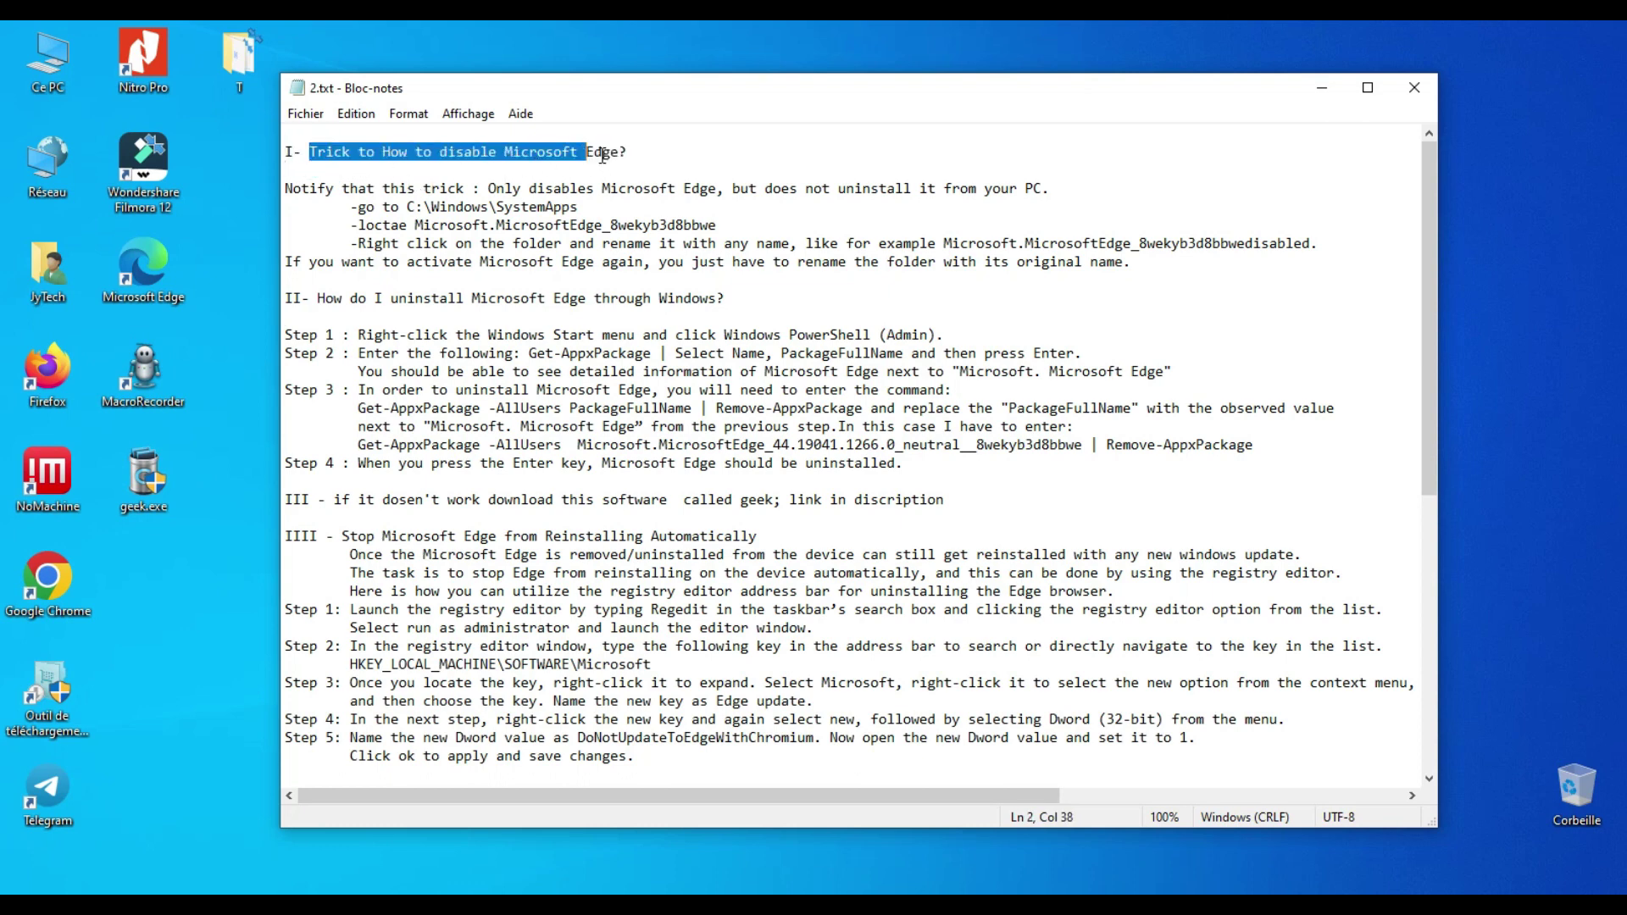
click(545, 175)
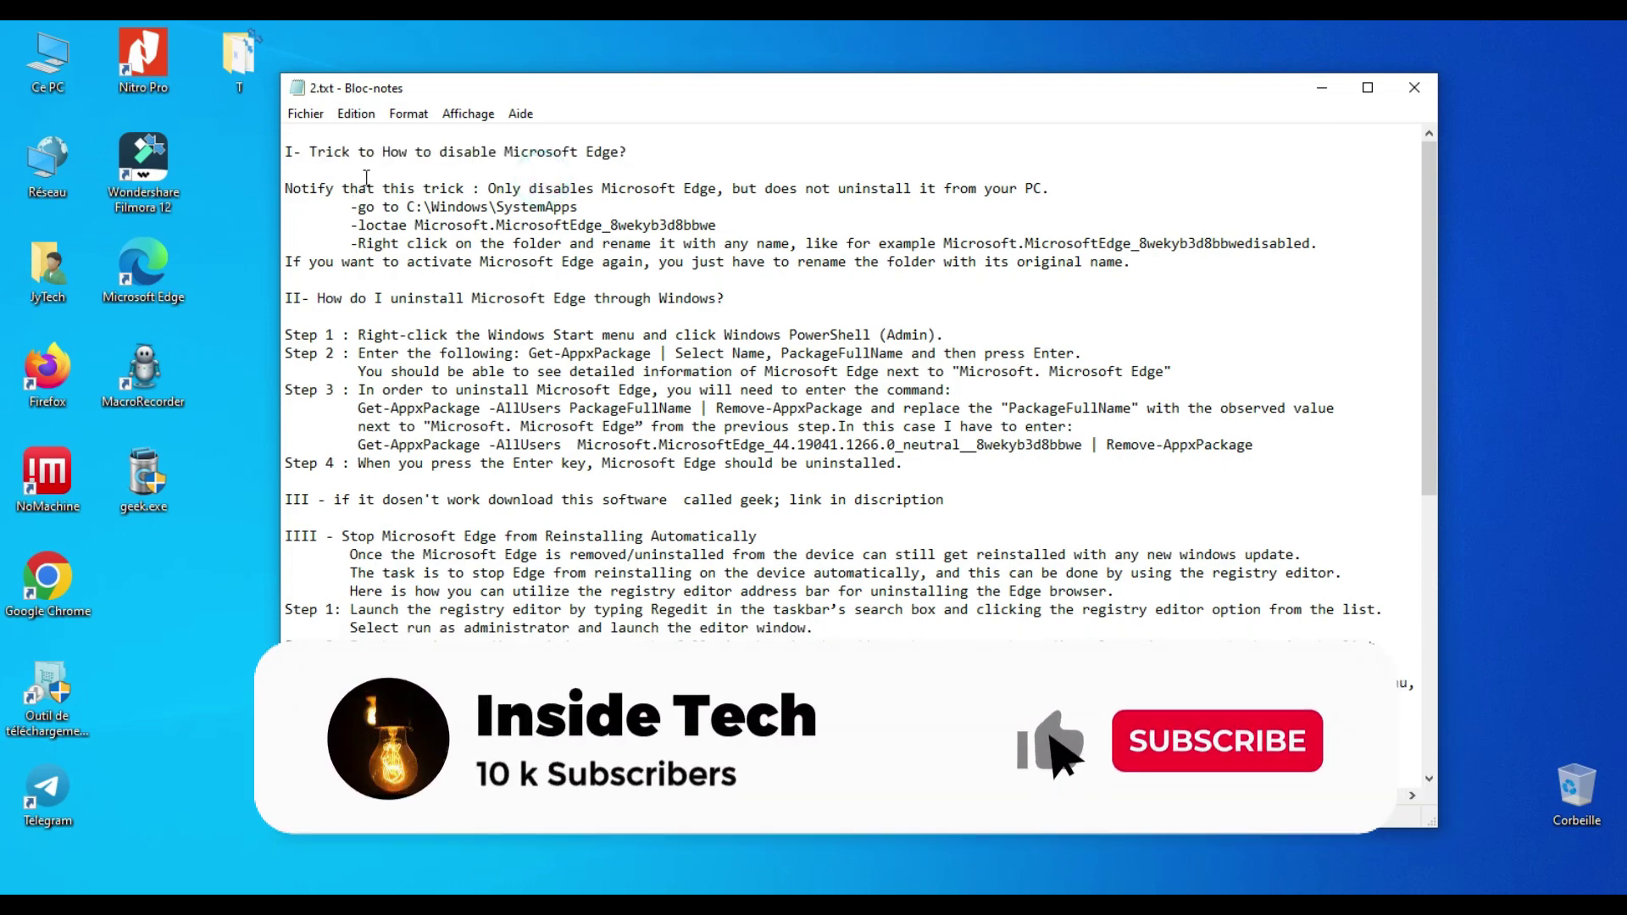
drag(284, 188, 1051, 188)
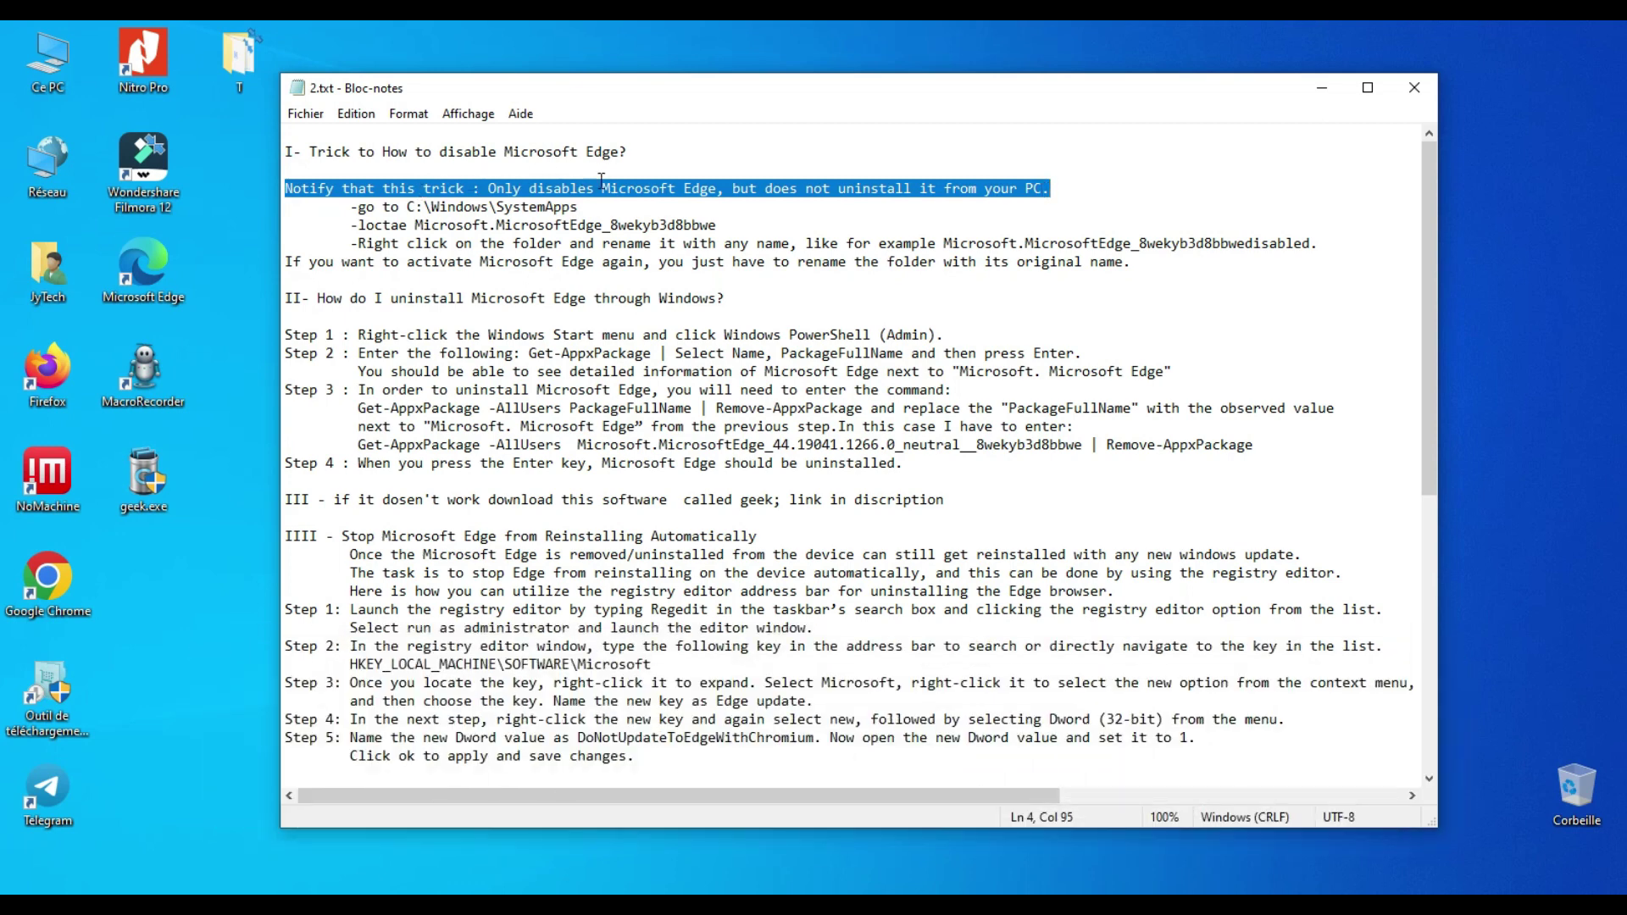
click(568, 207)
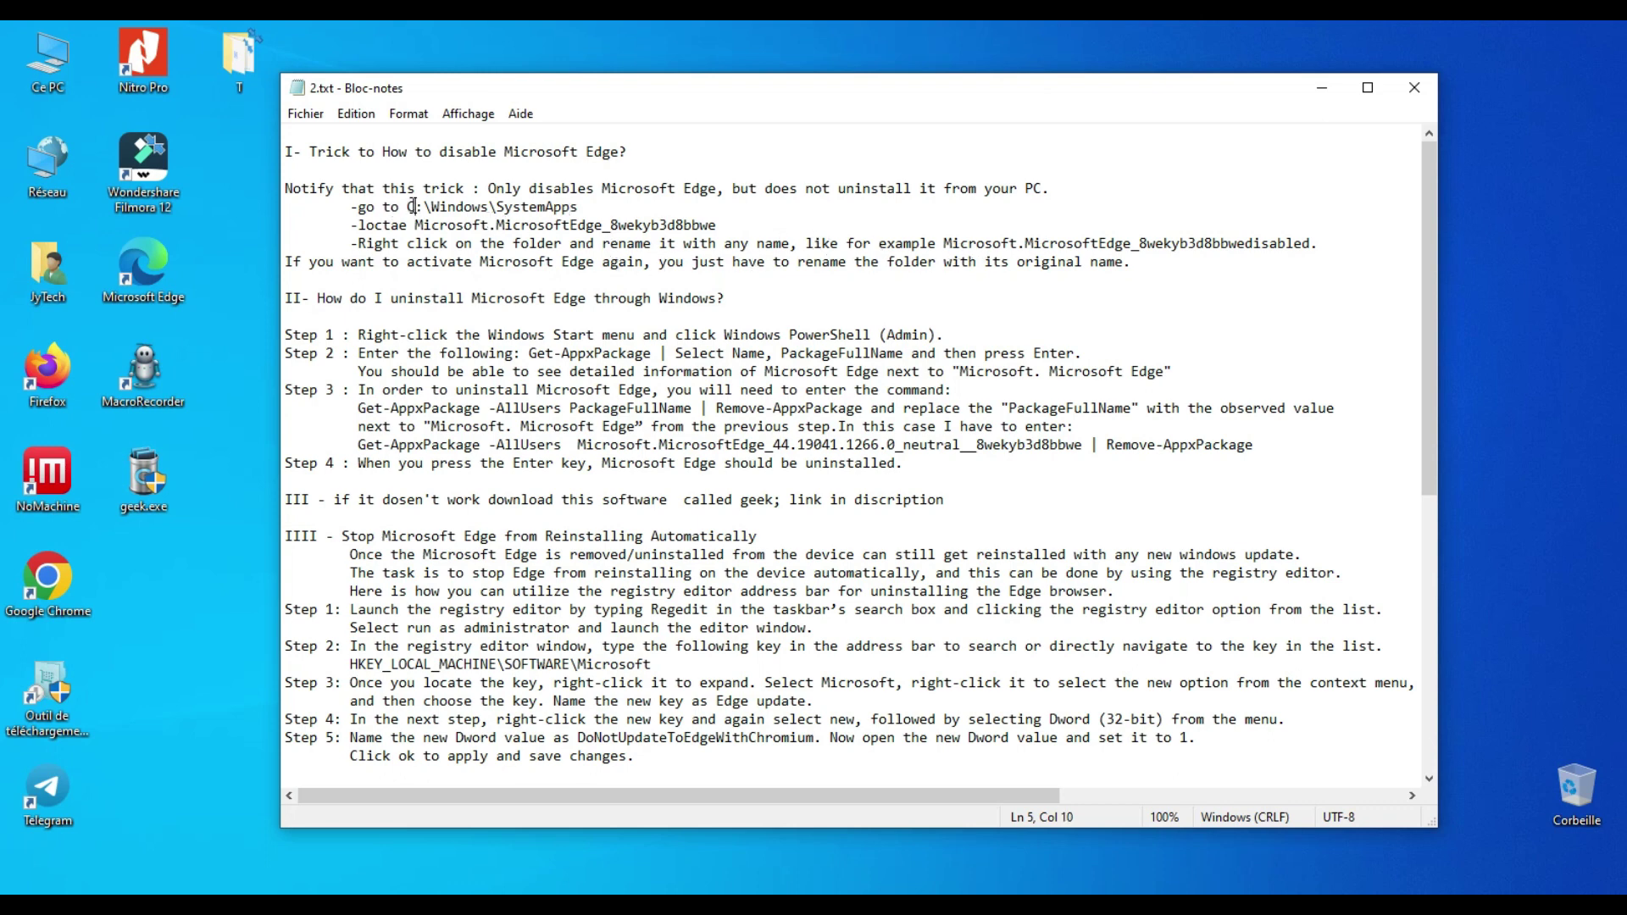
Step: Copy the path C:\Windows\SystemApps and open it from the Run box
drag(408, 205, 584, 206)
key(ctrl+c)
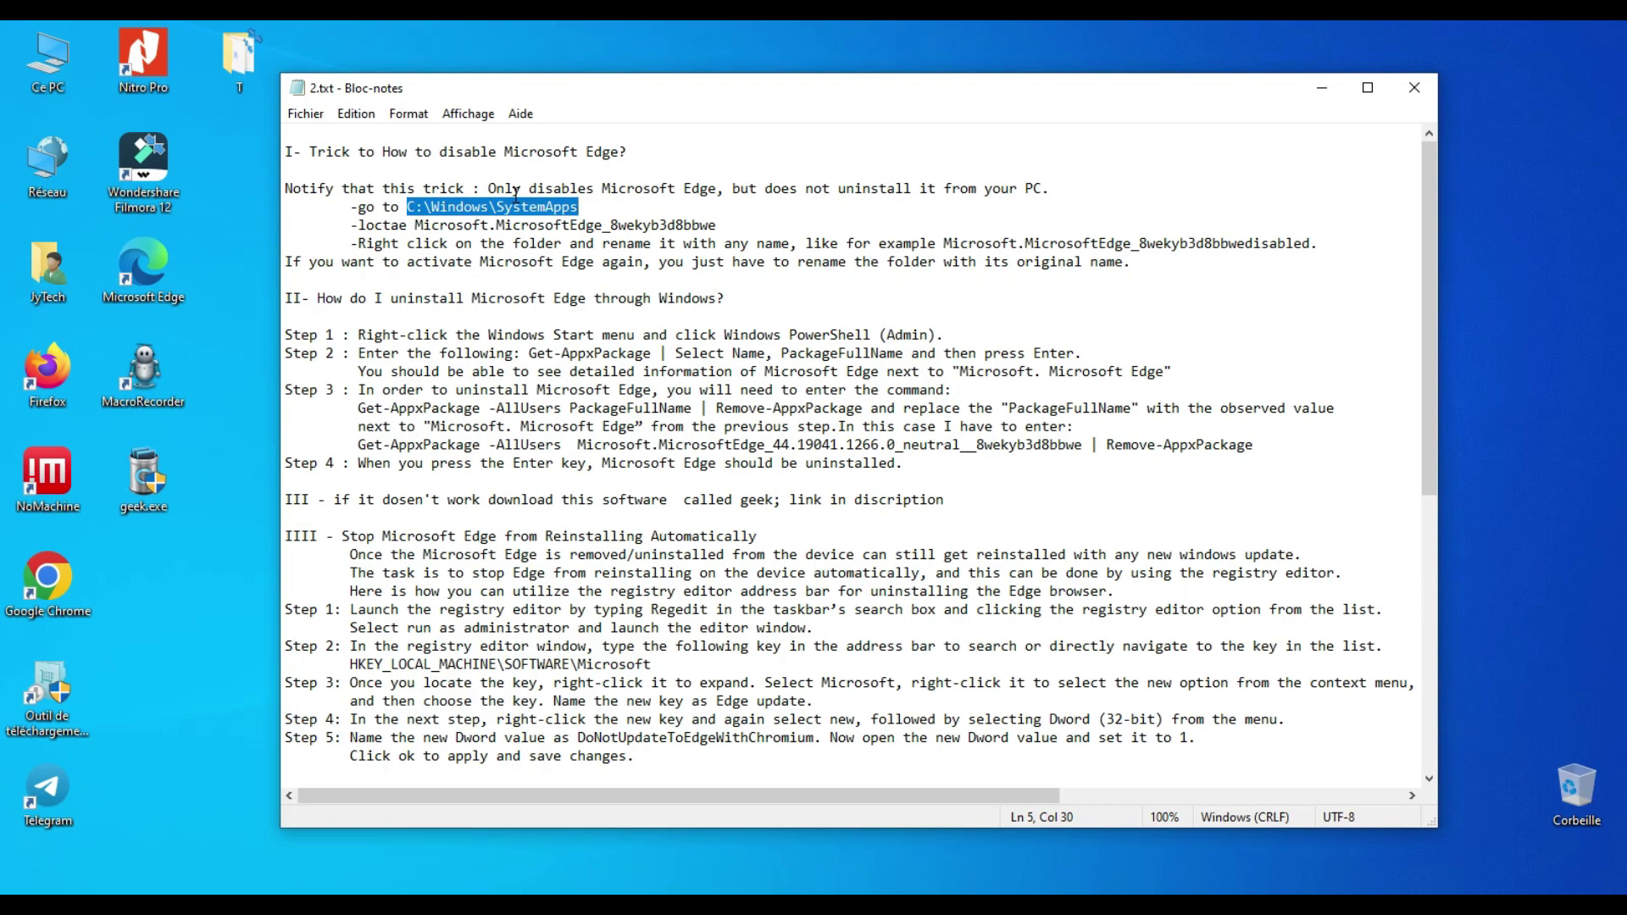
key(super+r)
key(ctrl+v)
key(Return)
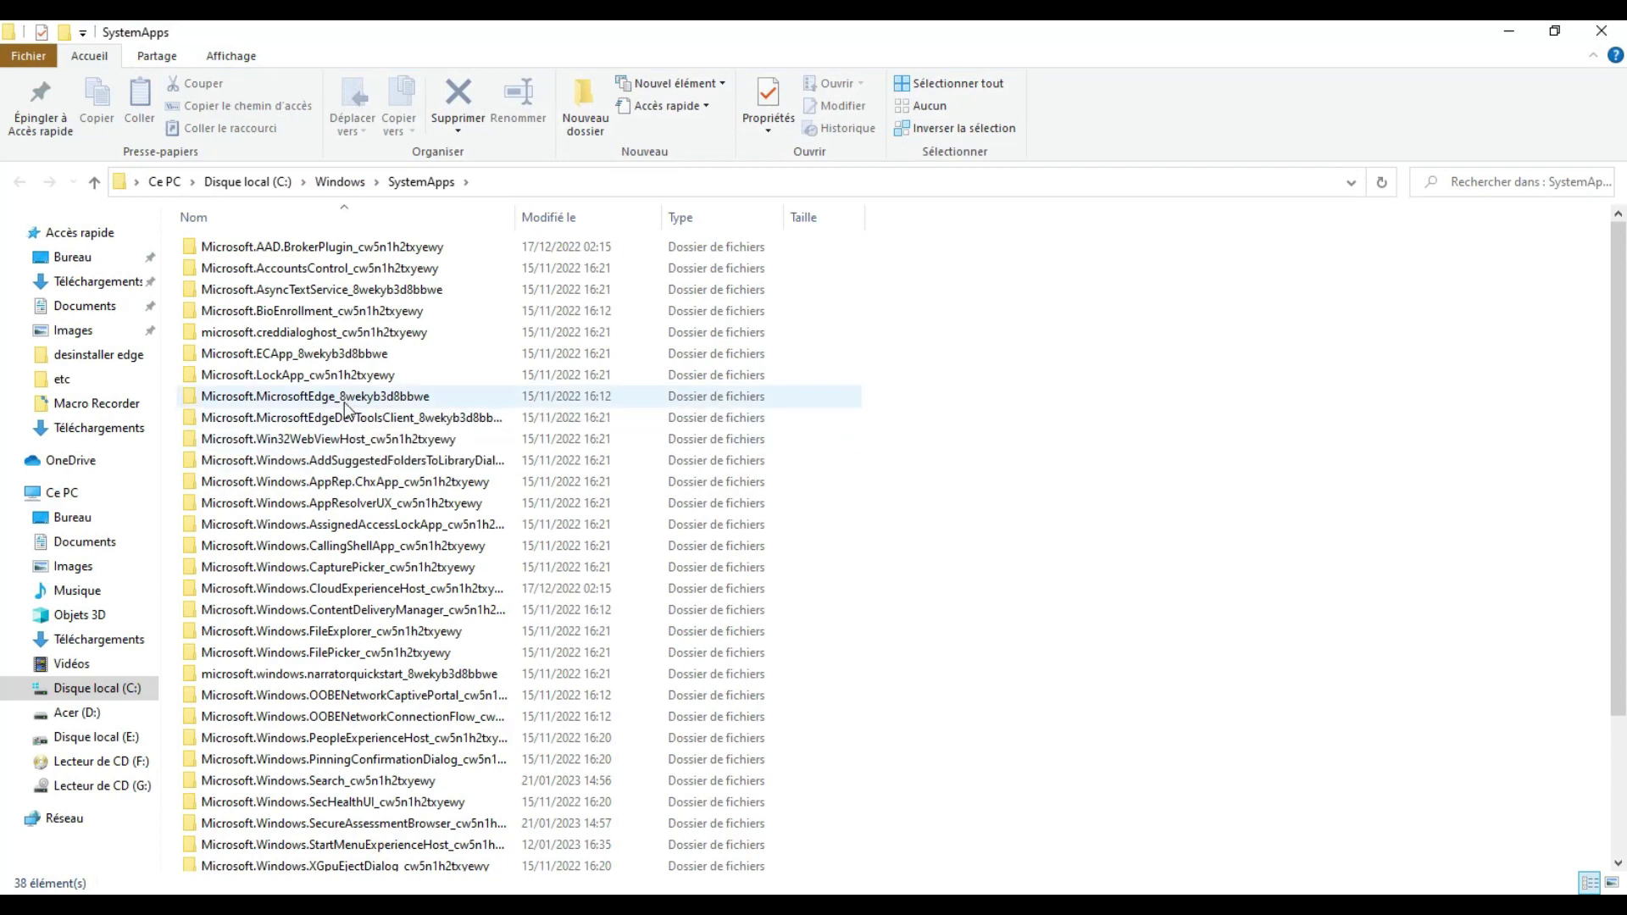
Step: Append 'Disable' to the Microsoft.MicrosoftEdge_8wekyb3d8bbwe folder name, approving the administrator prompt
click(344, 403)
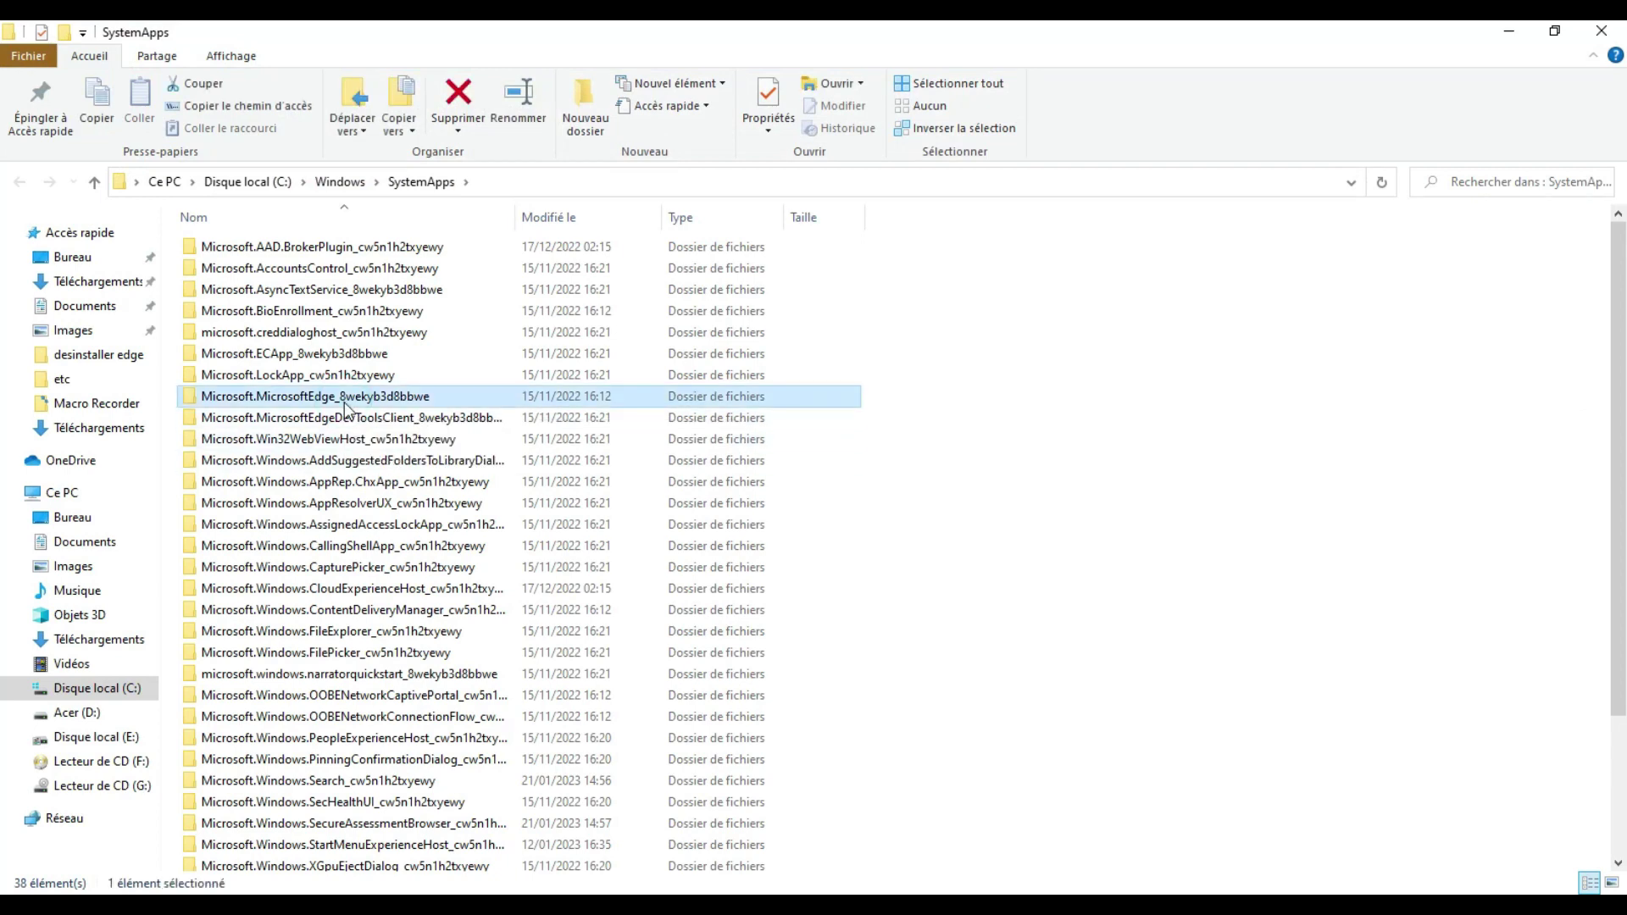
click(344, 401)
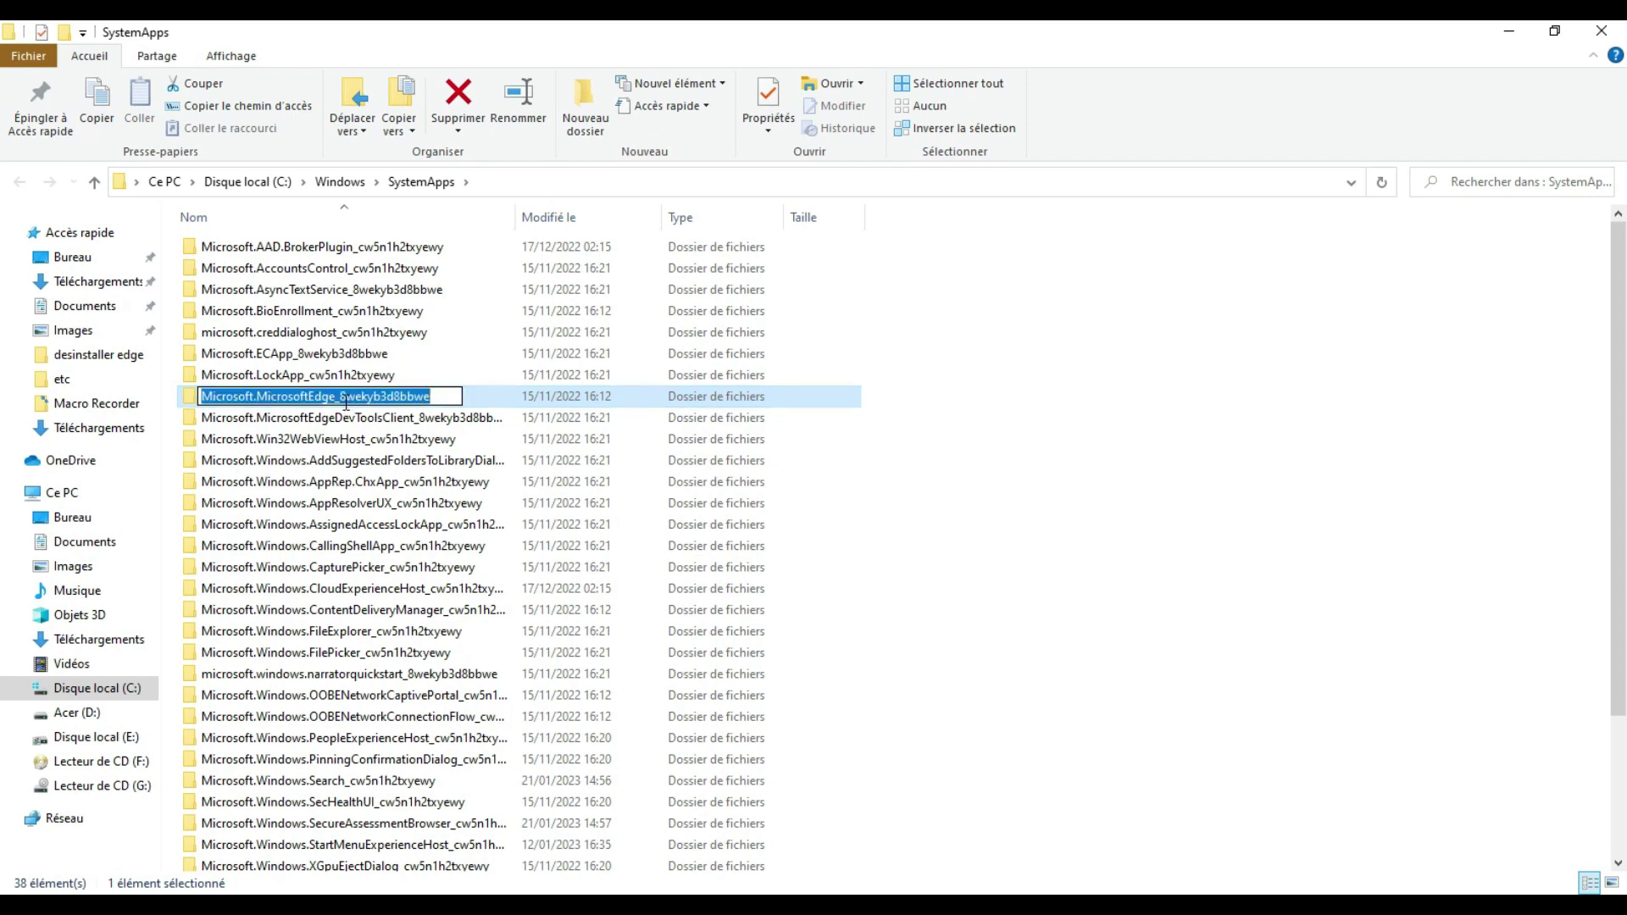
click(439, 392)
text(Disable)
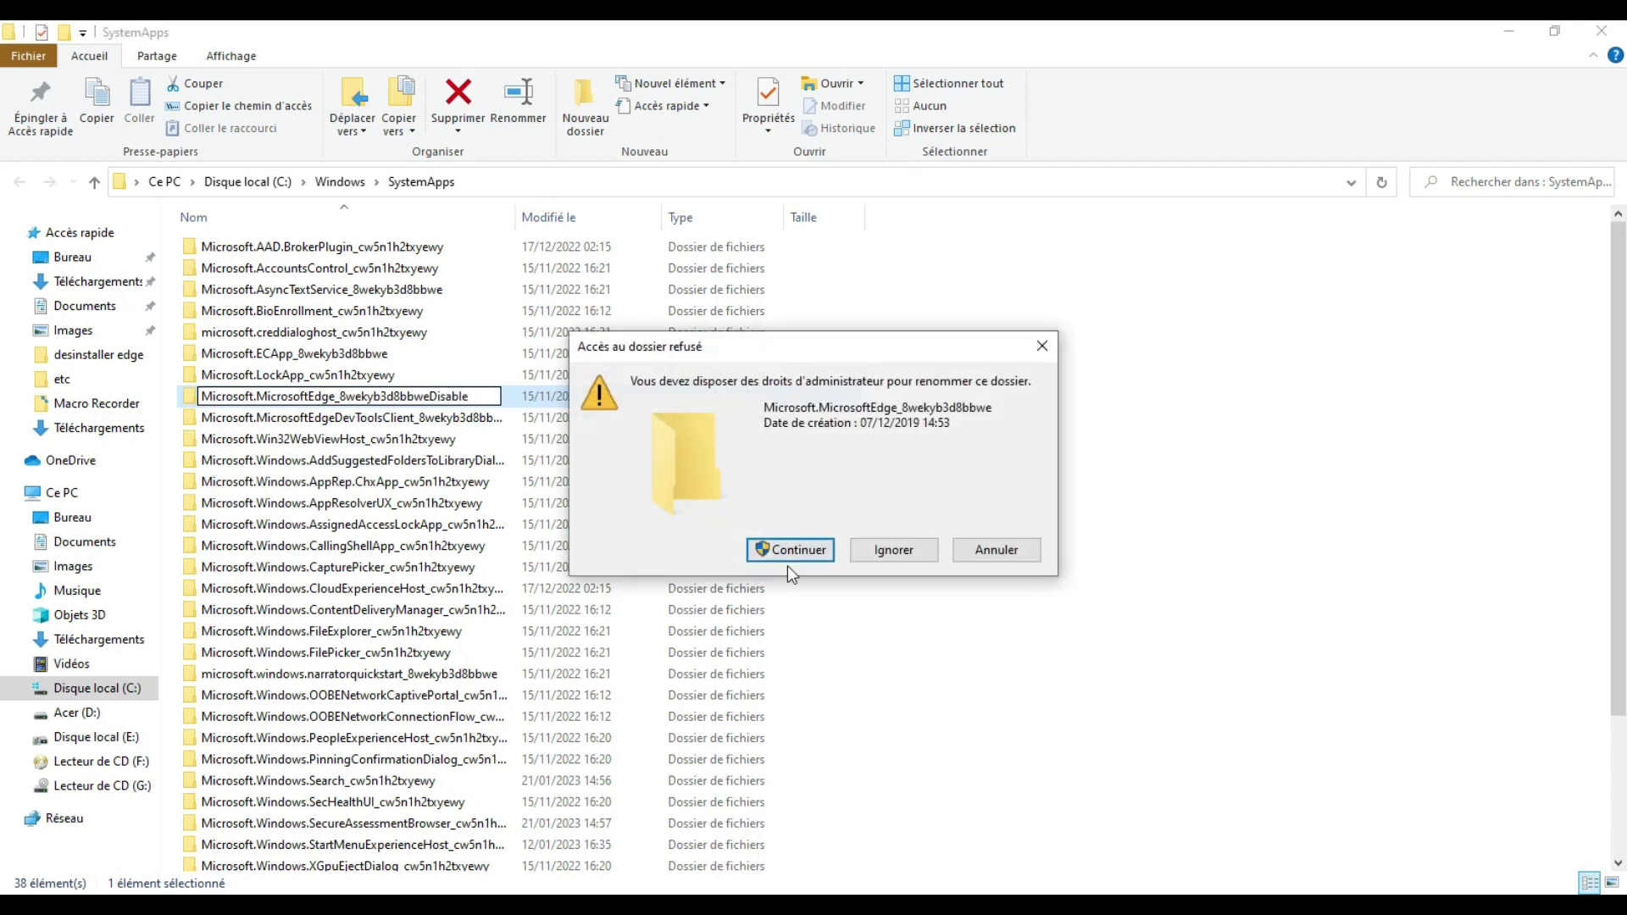
click(812, 552)
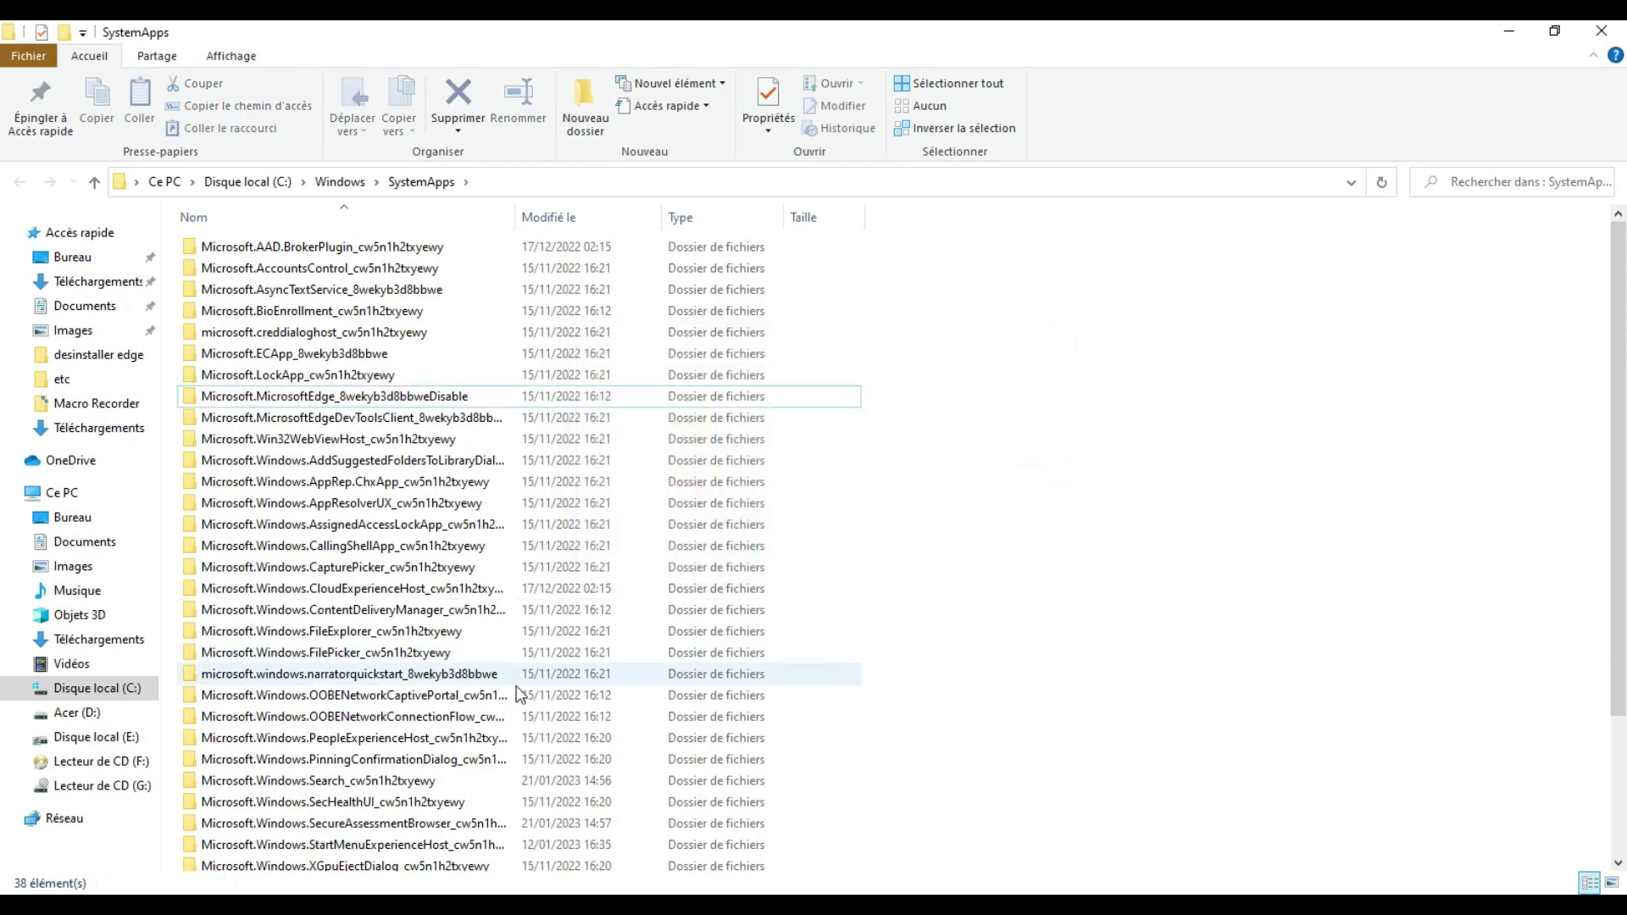
Step: Highlight the notes' line about reactivating Edge, then return to the SystemApps folder
key(alt+Tab)
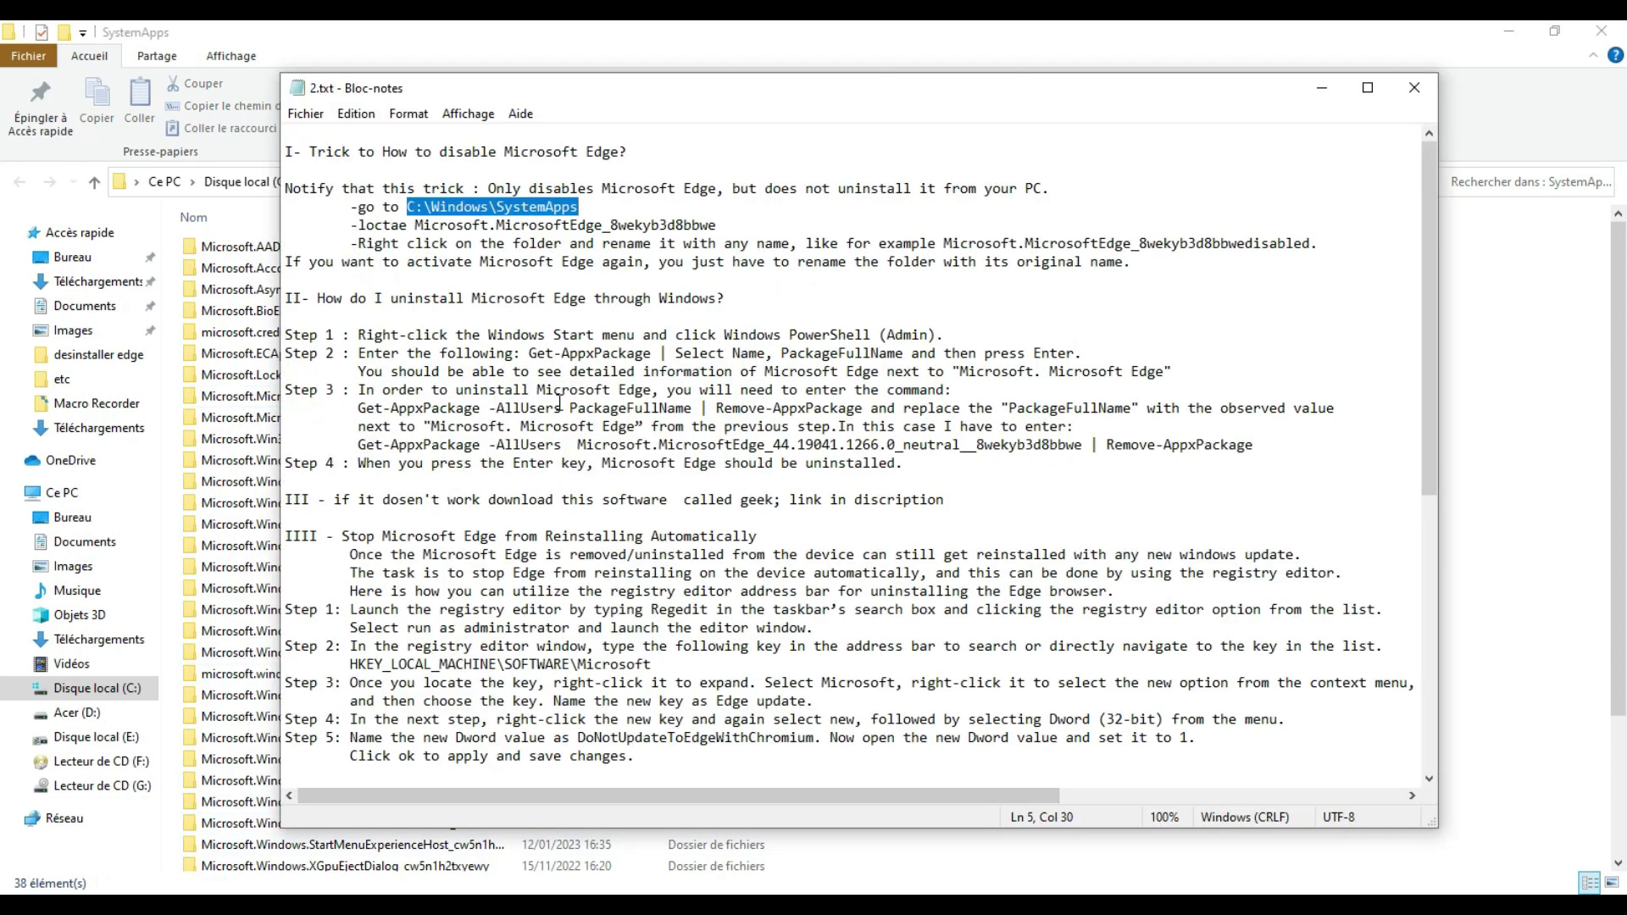
drag(288, 263, 1125, 263)
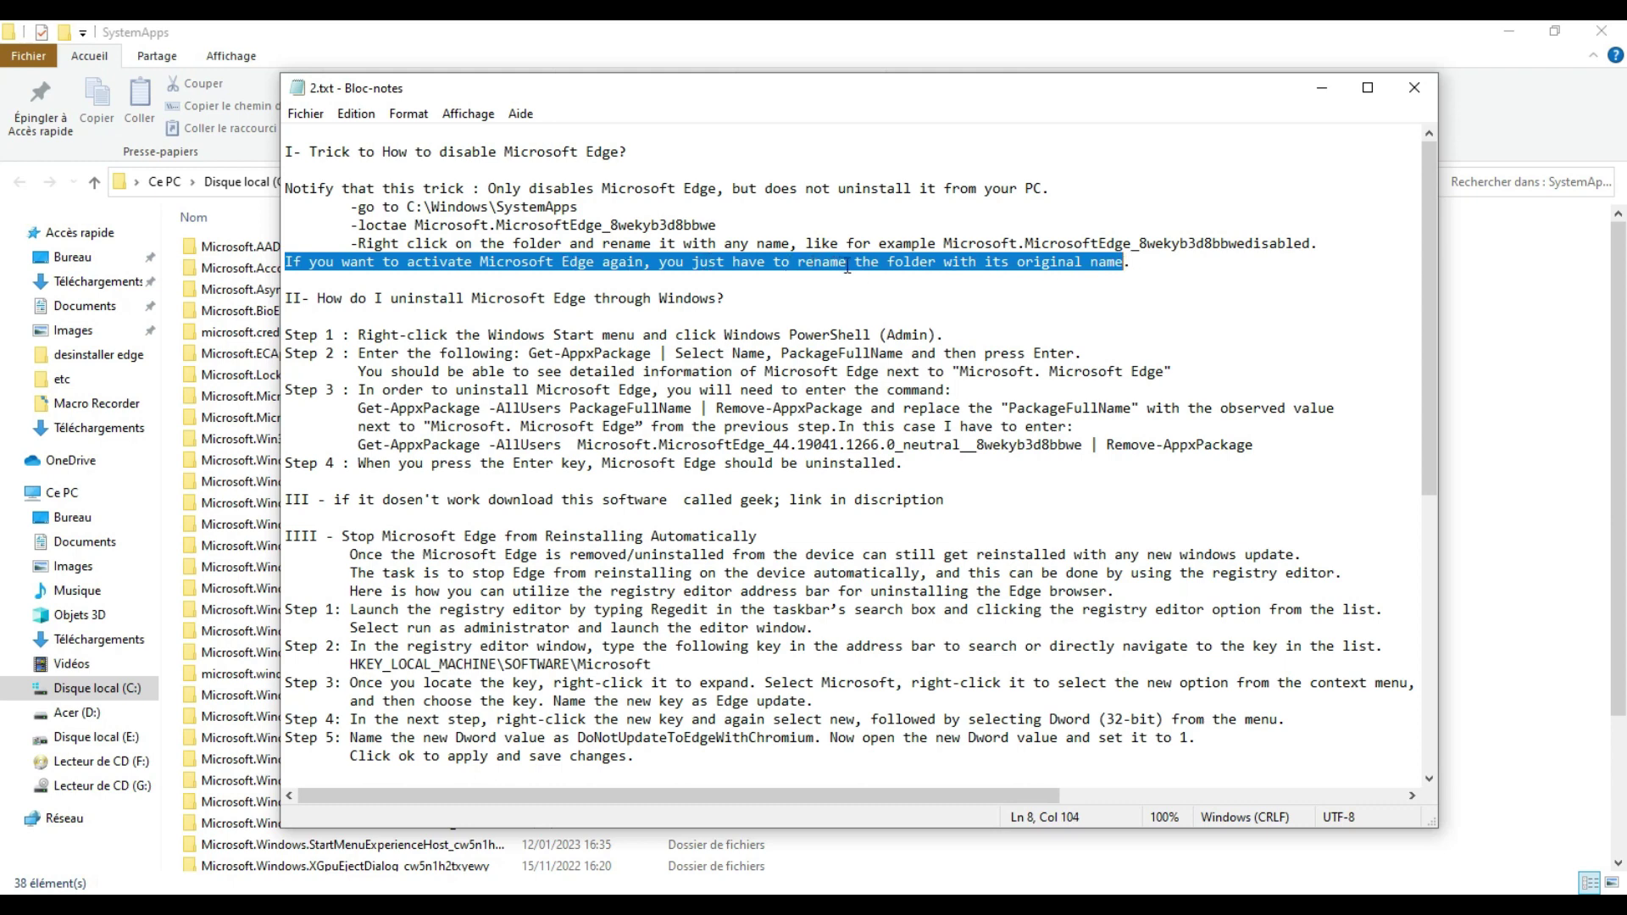
click(959, 43)
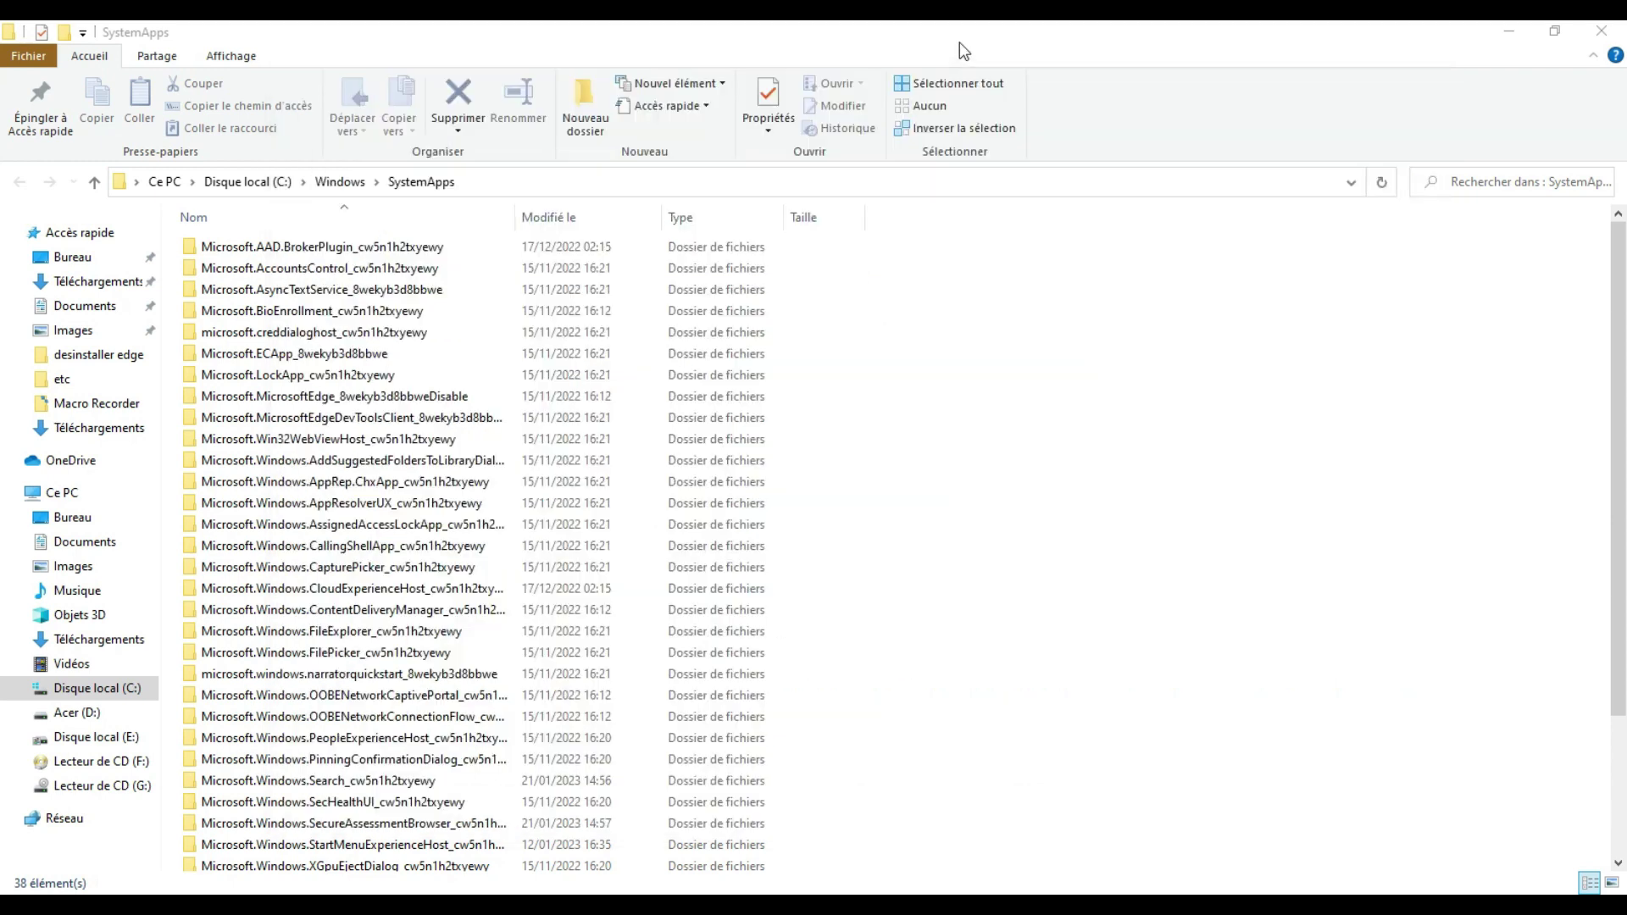
Step: Rename the folder back to Microsoft.MicrosoftEdge_8wekyb3d8bbwe, approving the administrator prompt
click(417, 396)
click(417, 397)
click(472, 395)
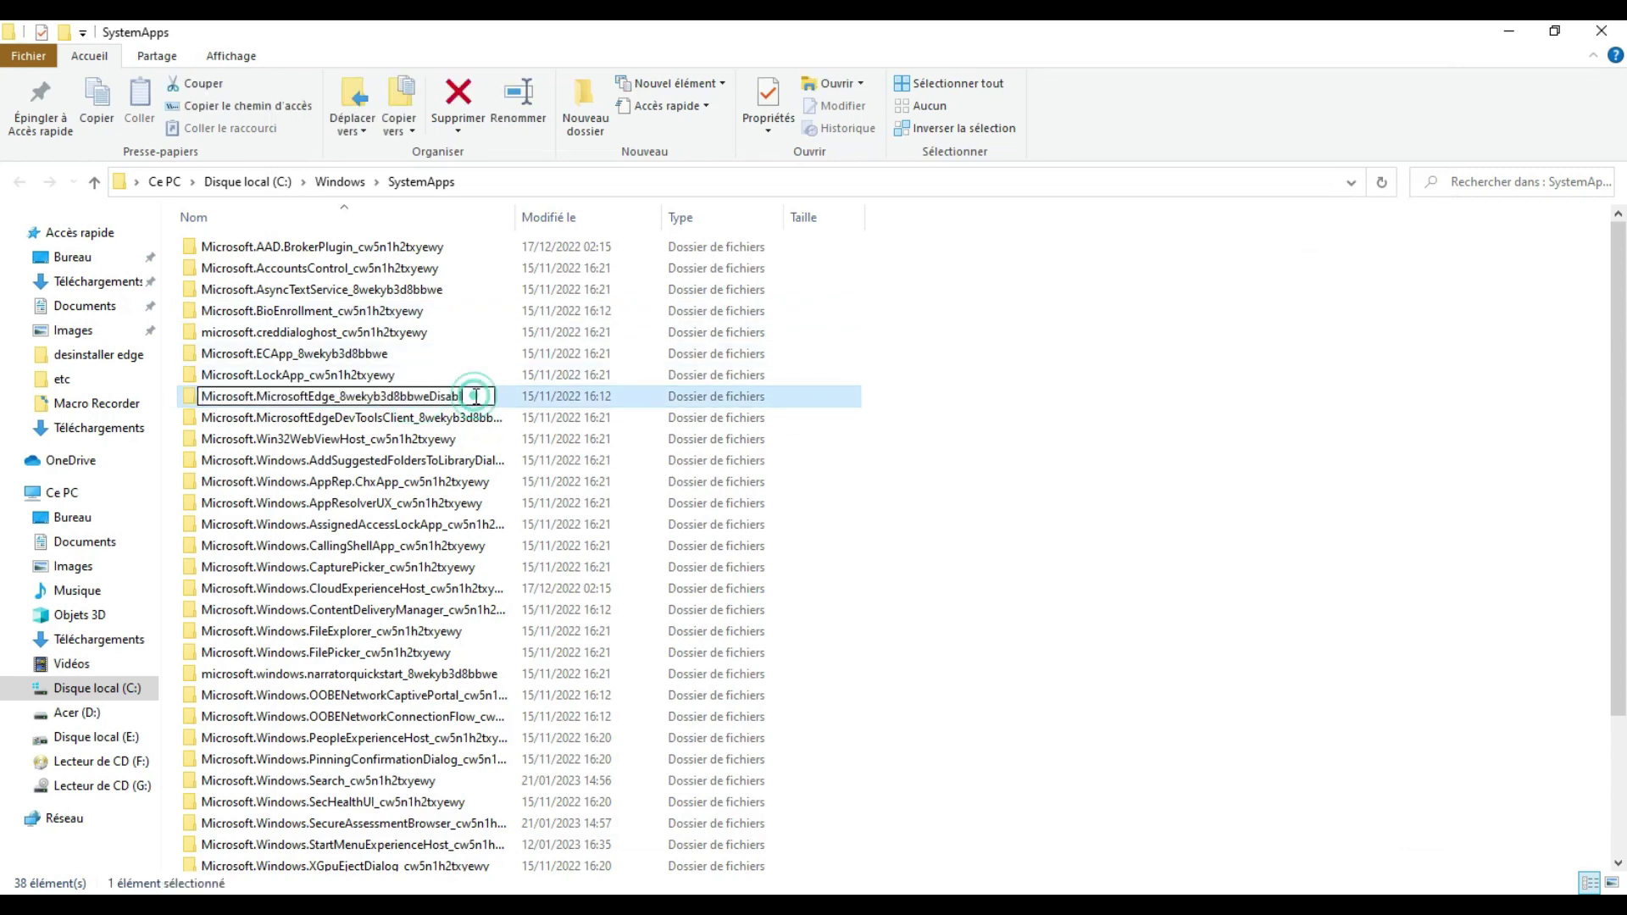
key(BackSpace)
key(BackSpace)
key(BackSpace)
key(BackSpace)
key(BackSpace)
key(BackSpace)
key(BackSpace)
key(Return)
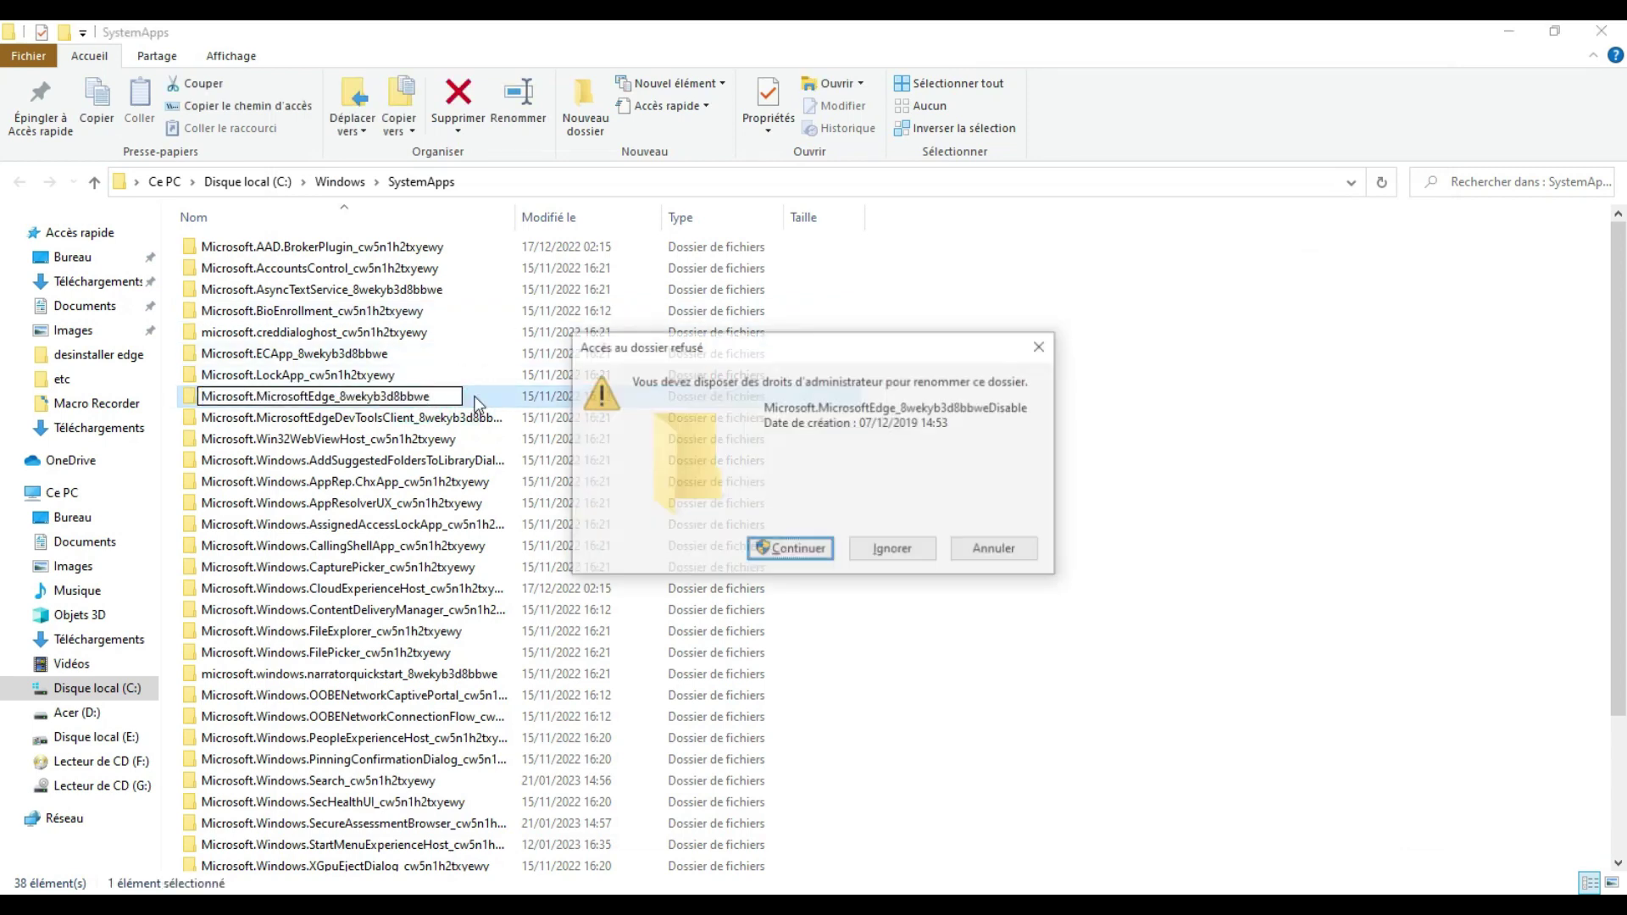
key(Escape)
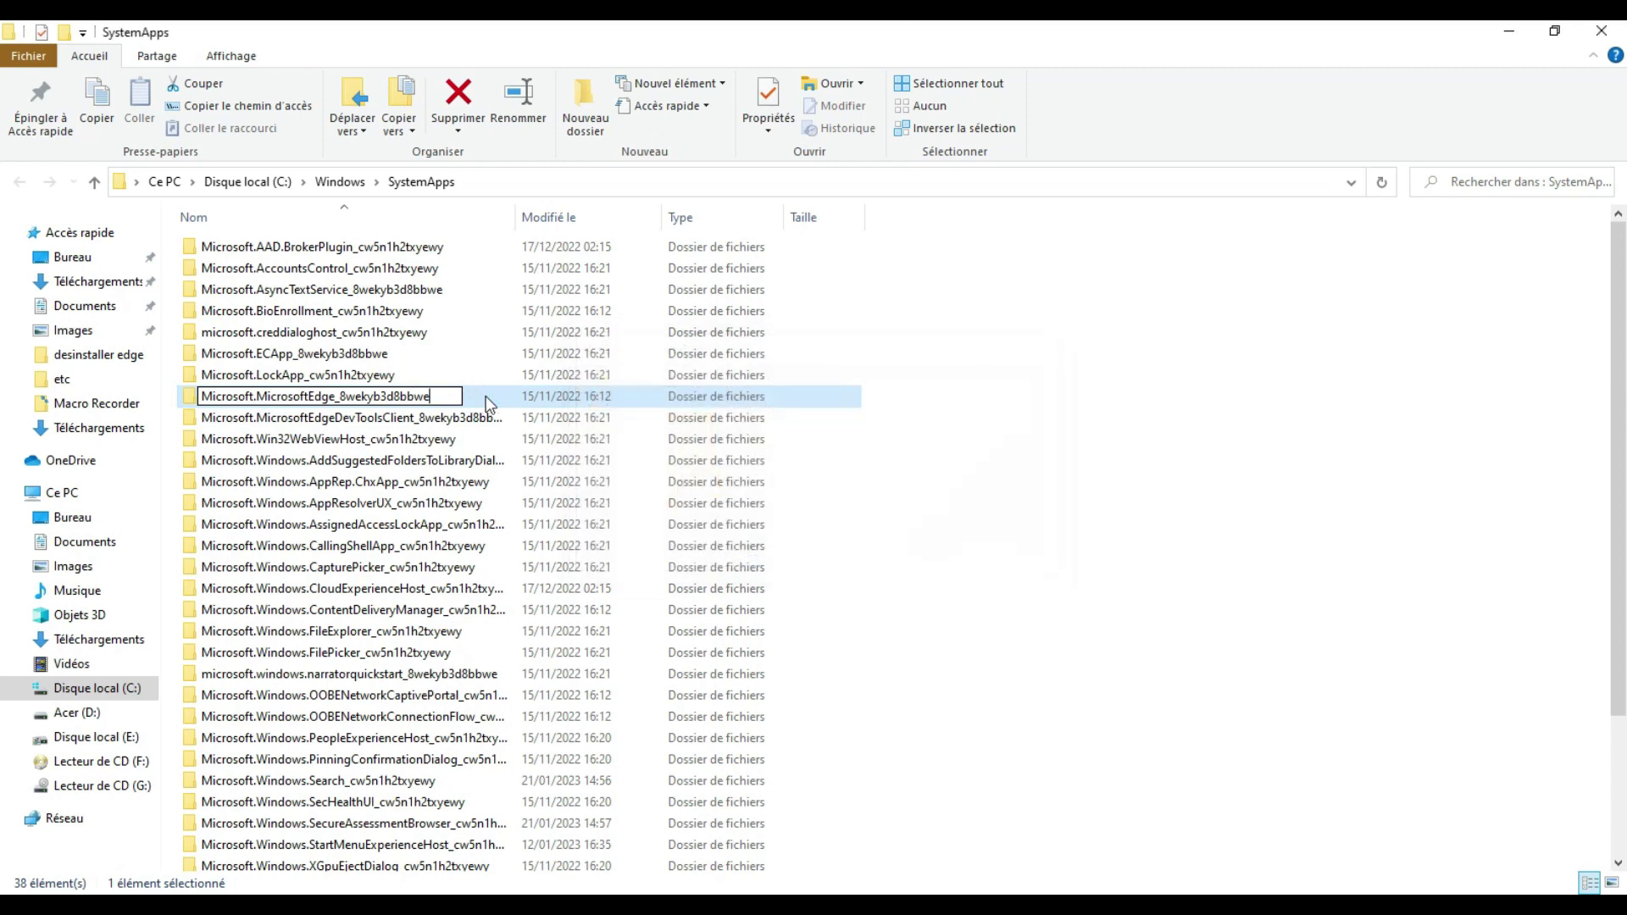
click(1070, 511)
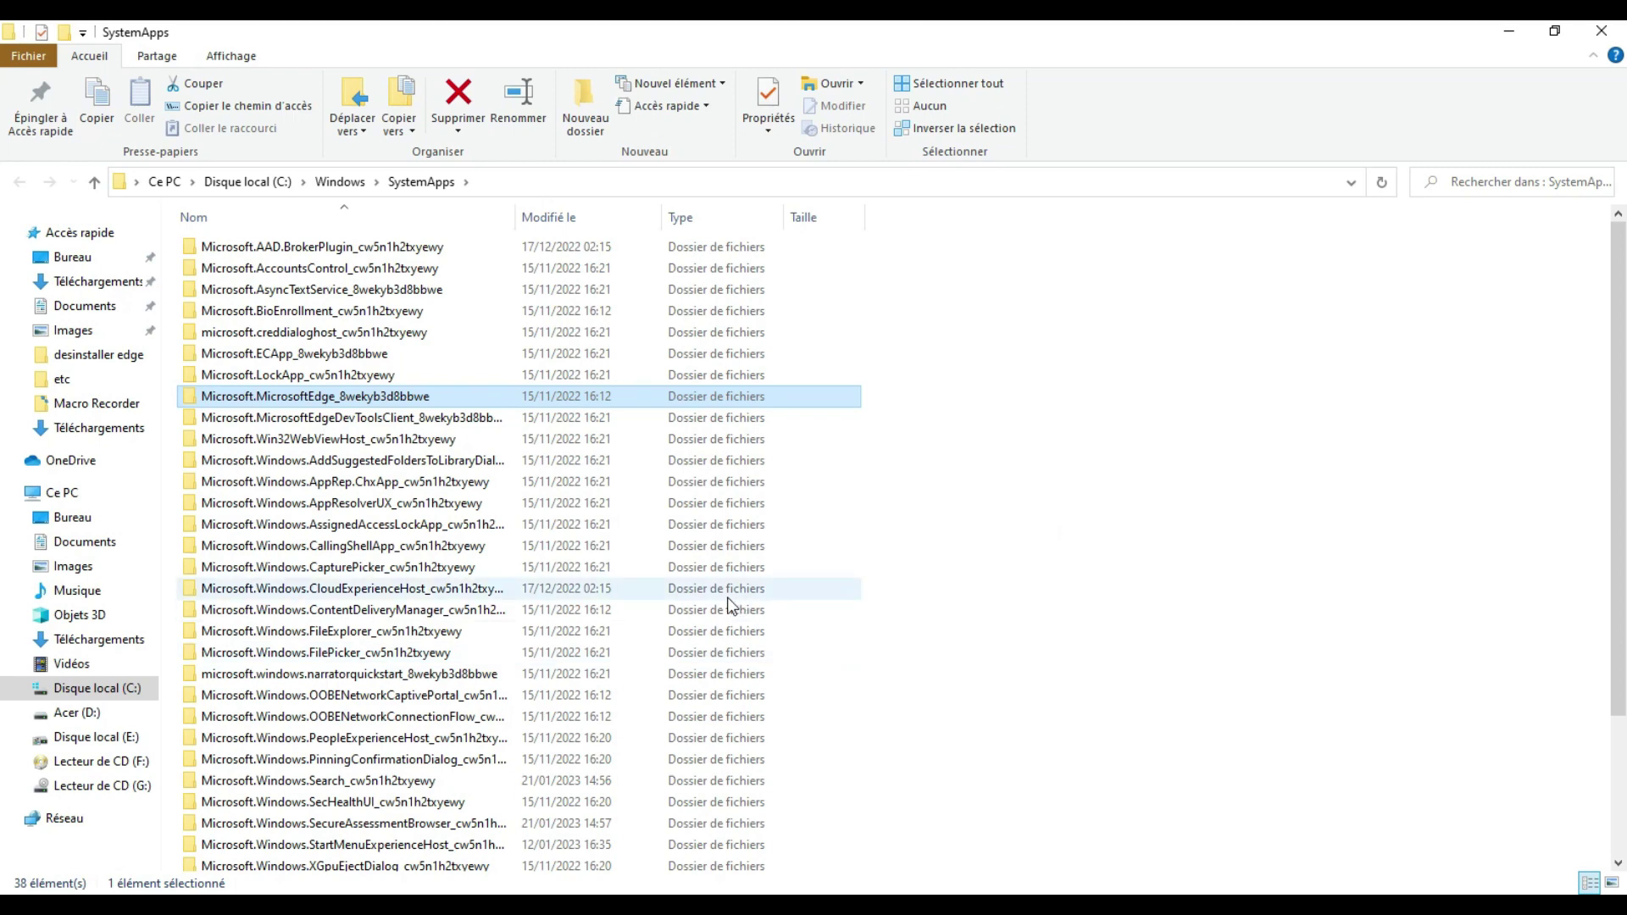
Step: Highlight the 'uninstall through Windows' heading and Step 1 in the notes
key(alt+Tab)
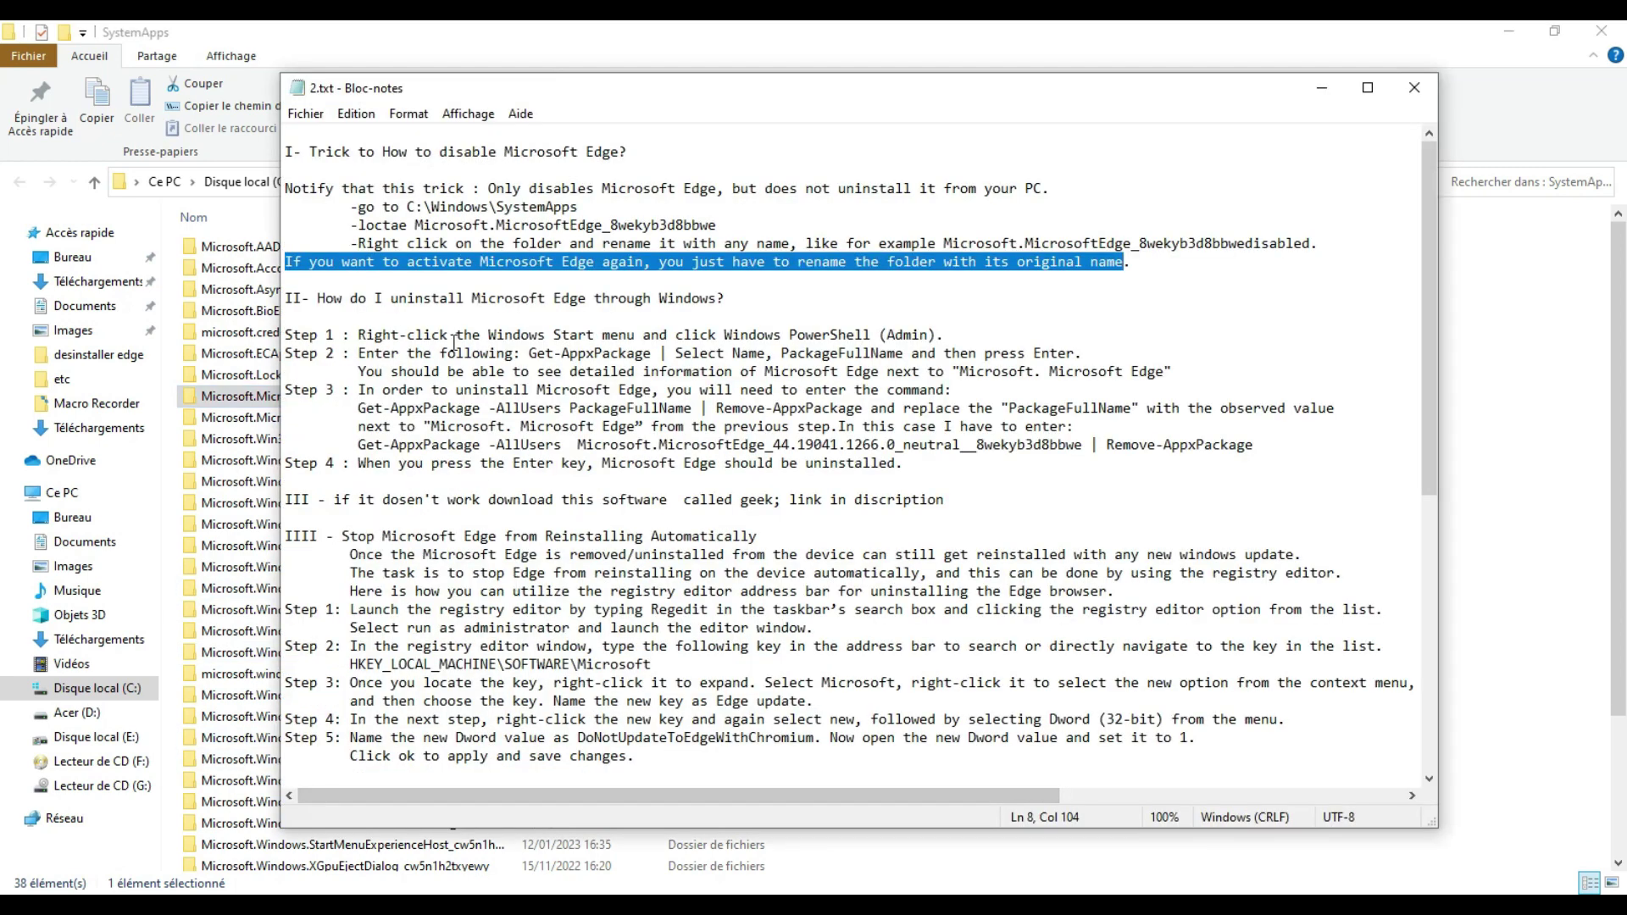
click(447, 298)
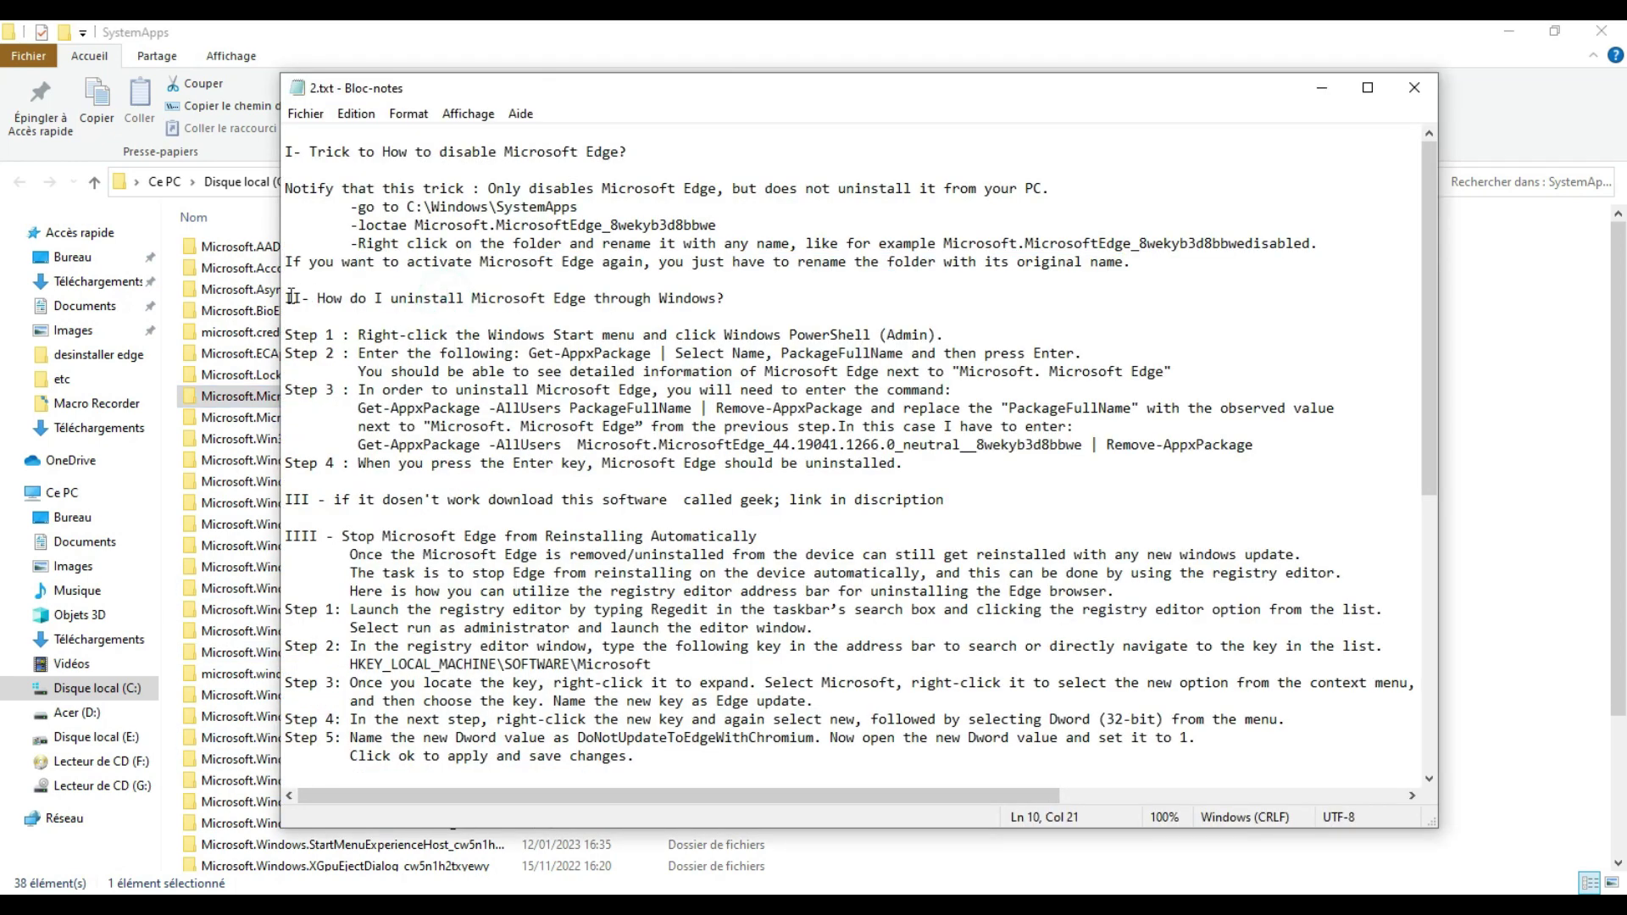
drag(292, 296, 711, 290)
click(714, 293)
click(590, 316)
drag(286, 336, 337, 332)
Step: Launch Windows PowerShell (admin) from the Win+X menu and bring the notes forward
key(super+x)
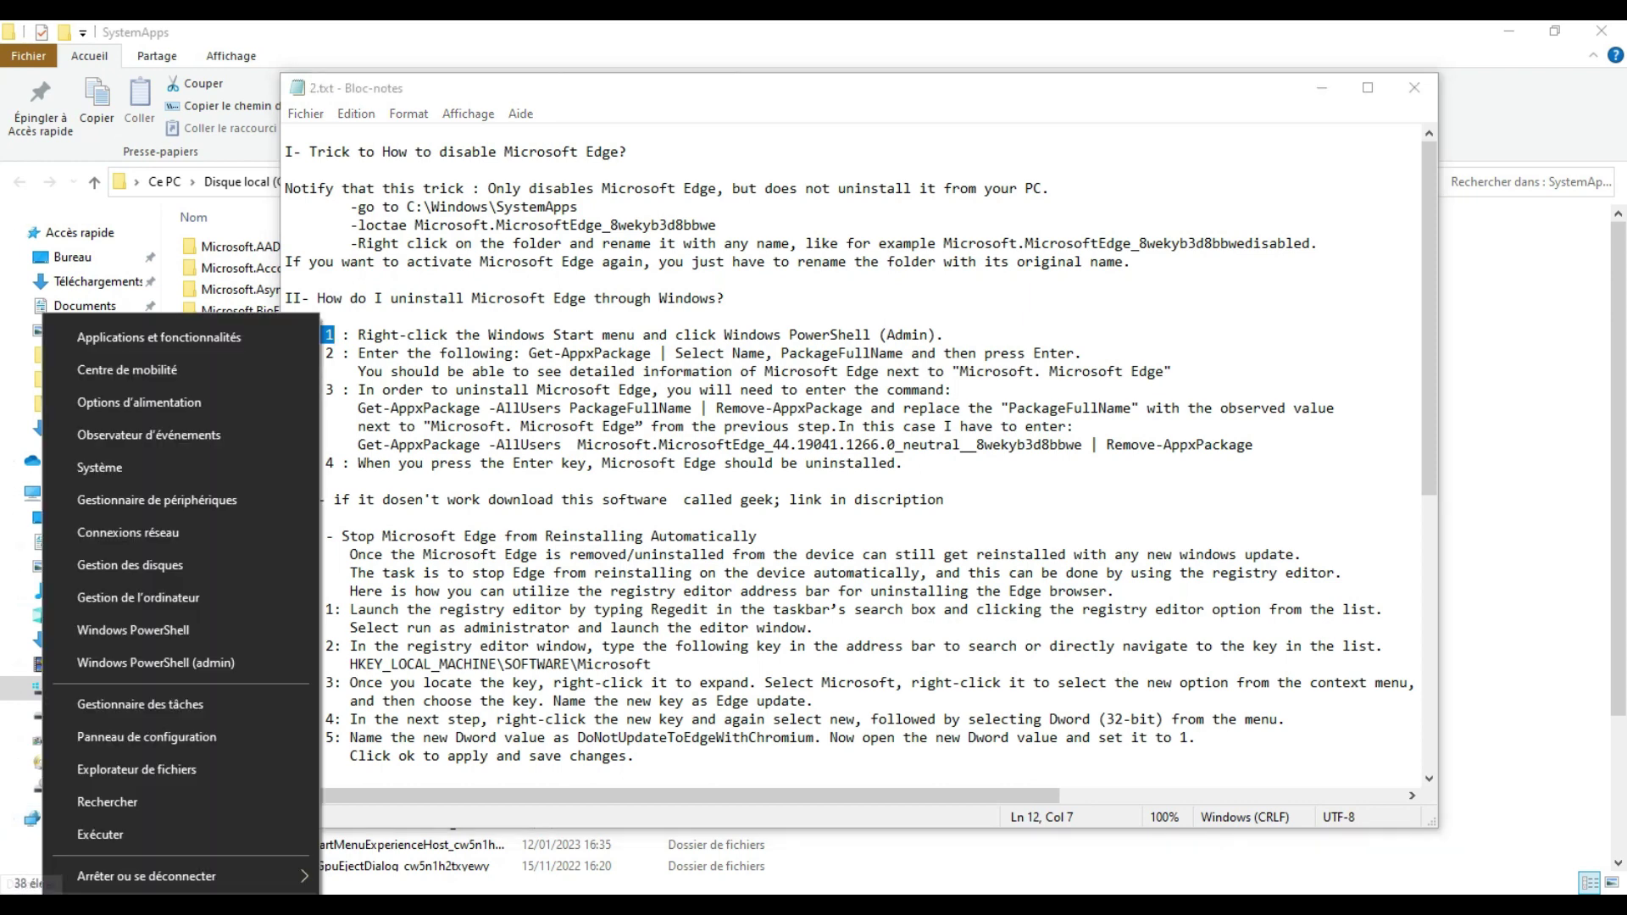
click(104, 664)
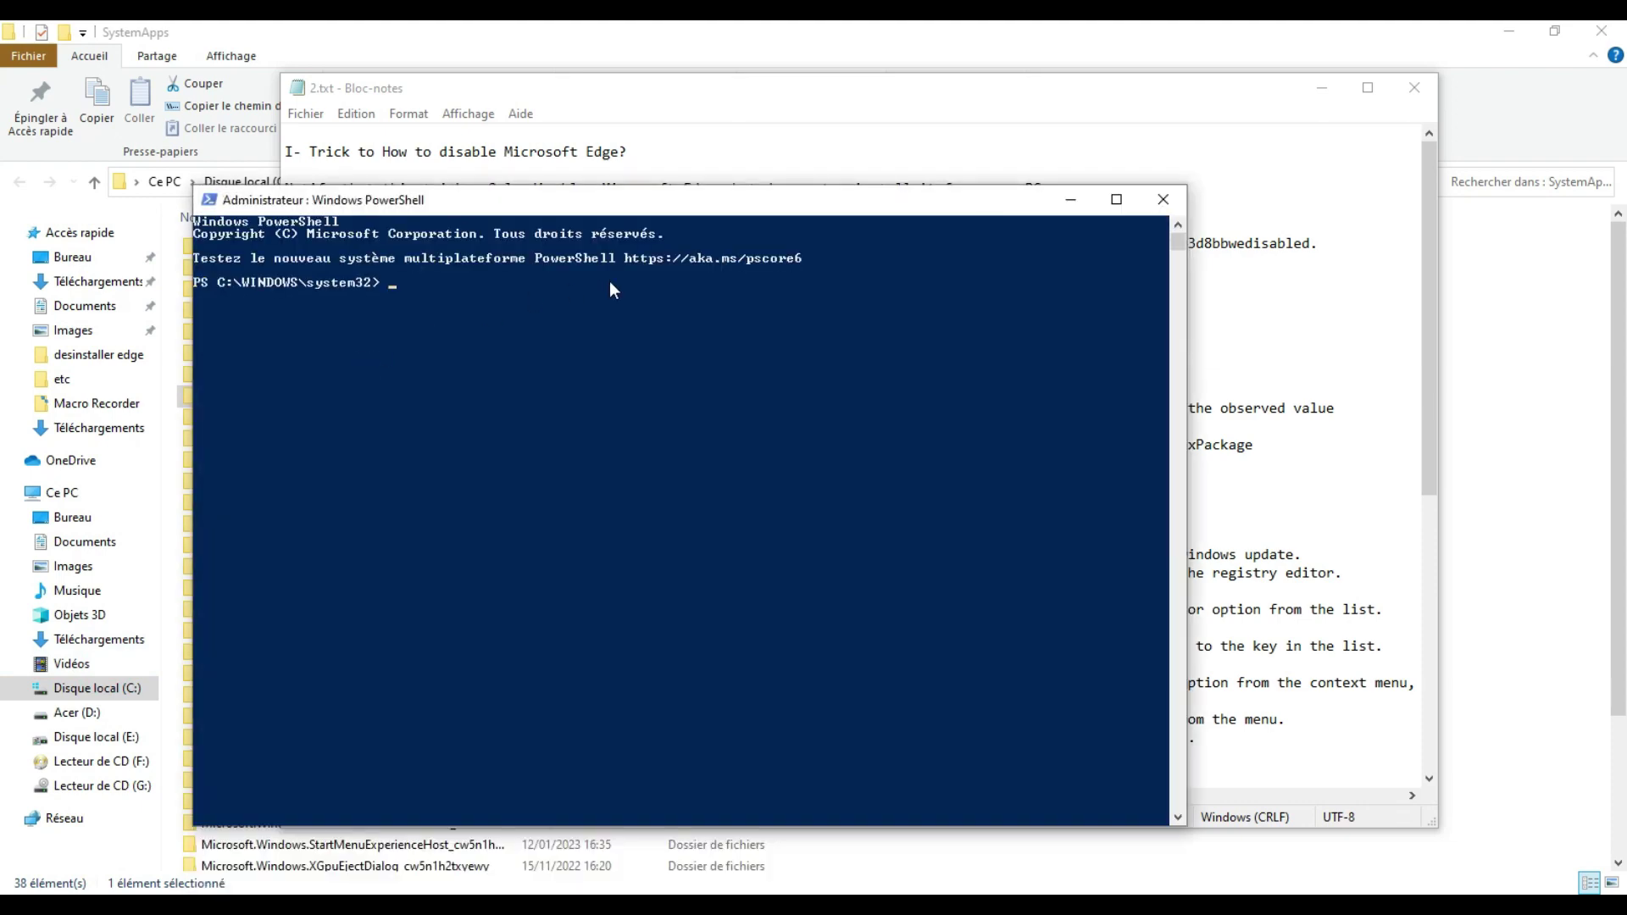
click(734, 91)
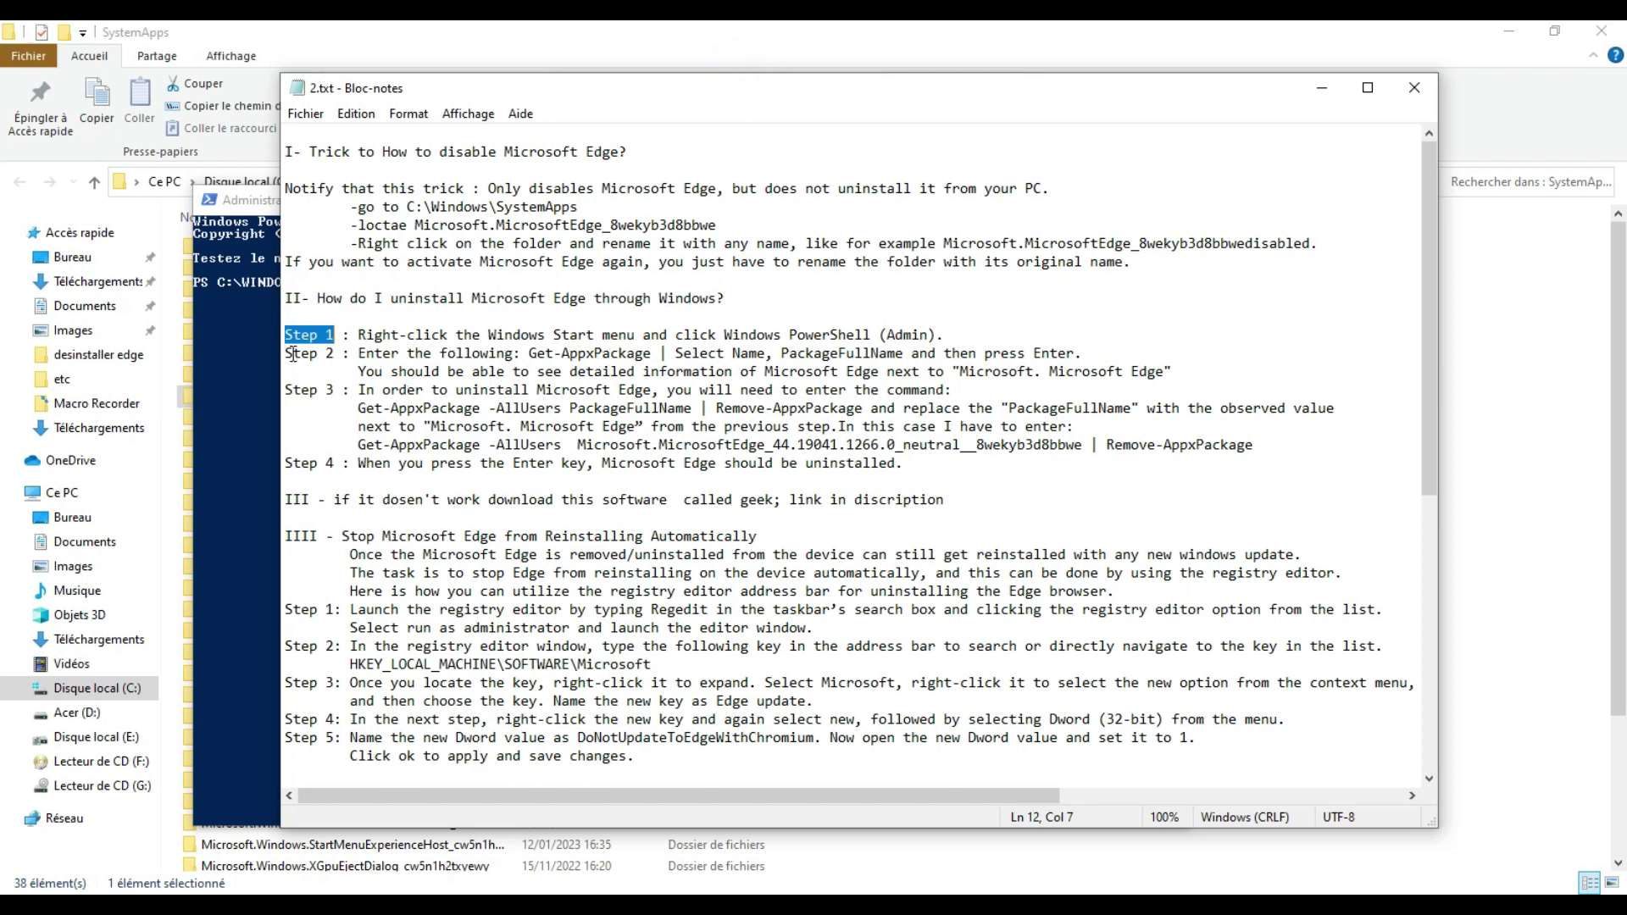
Step: Select the Step 2 command 'Get-AppxPackage | Select Name, PackageFullName' and switch to PowerShell
drag(285, 353, 338, 353)
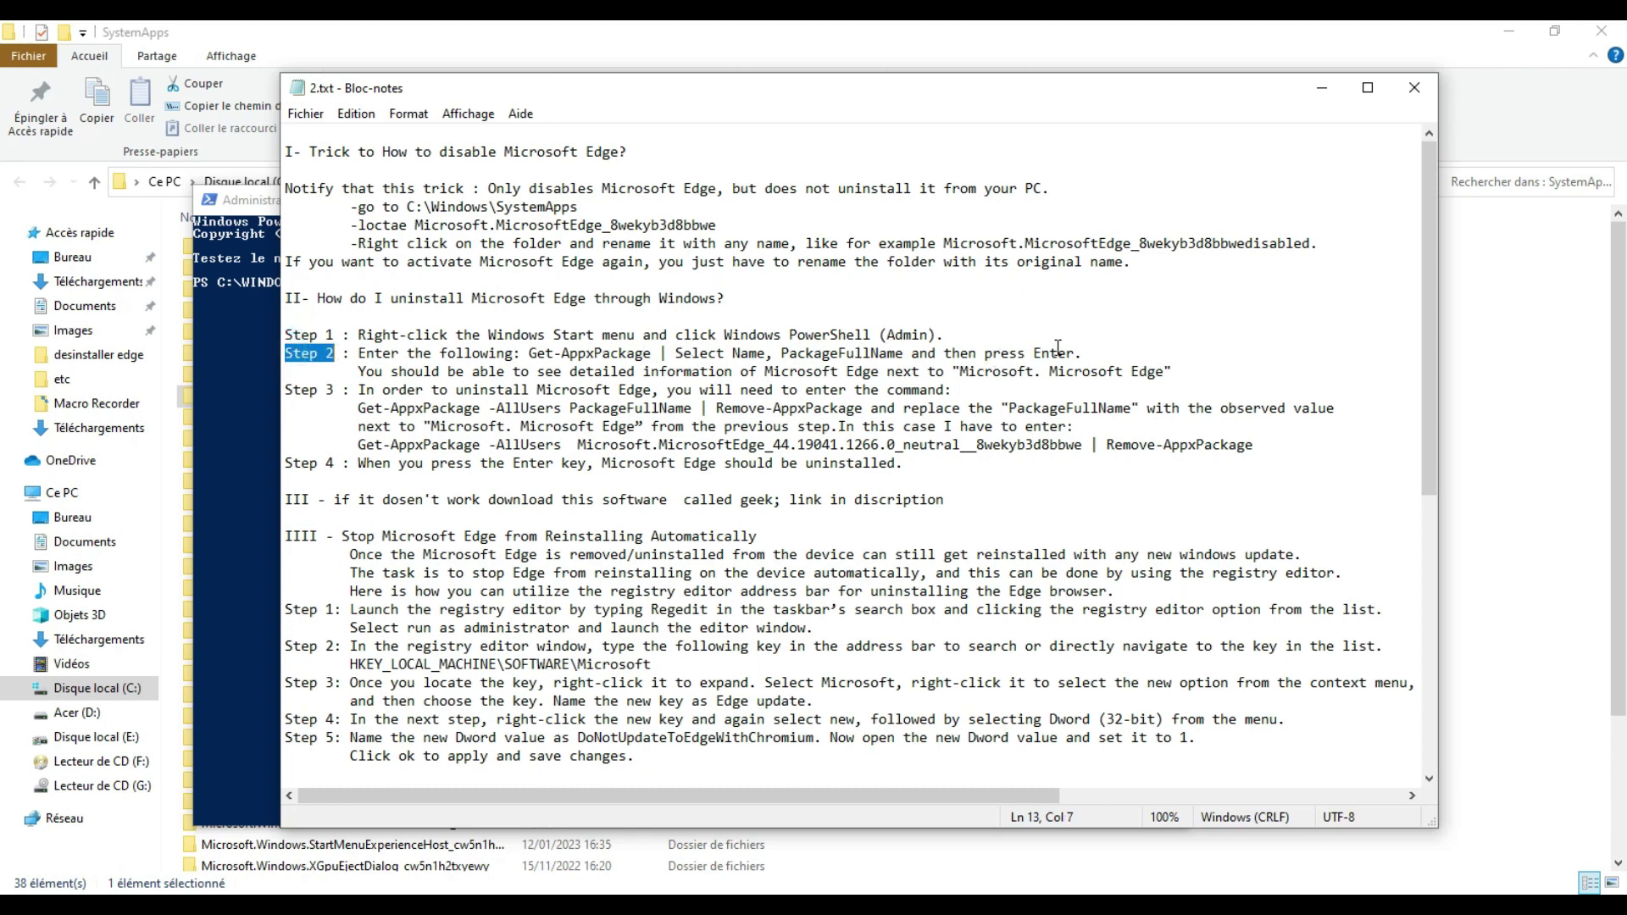
drag(530, 354, 906, 356)
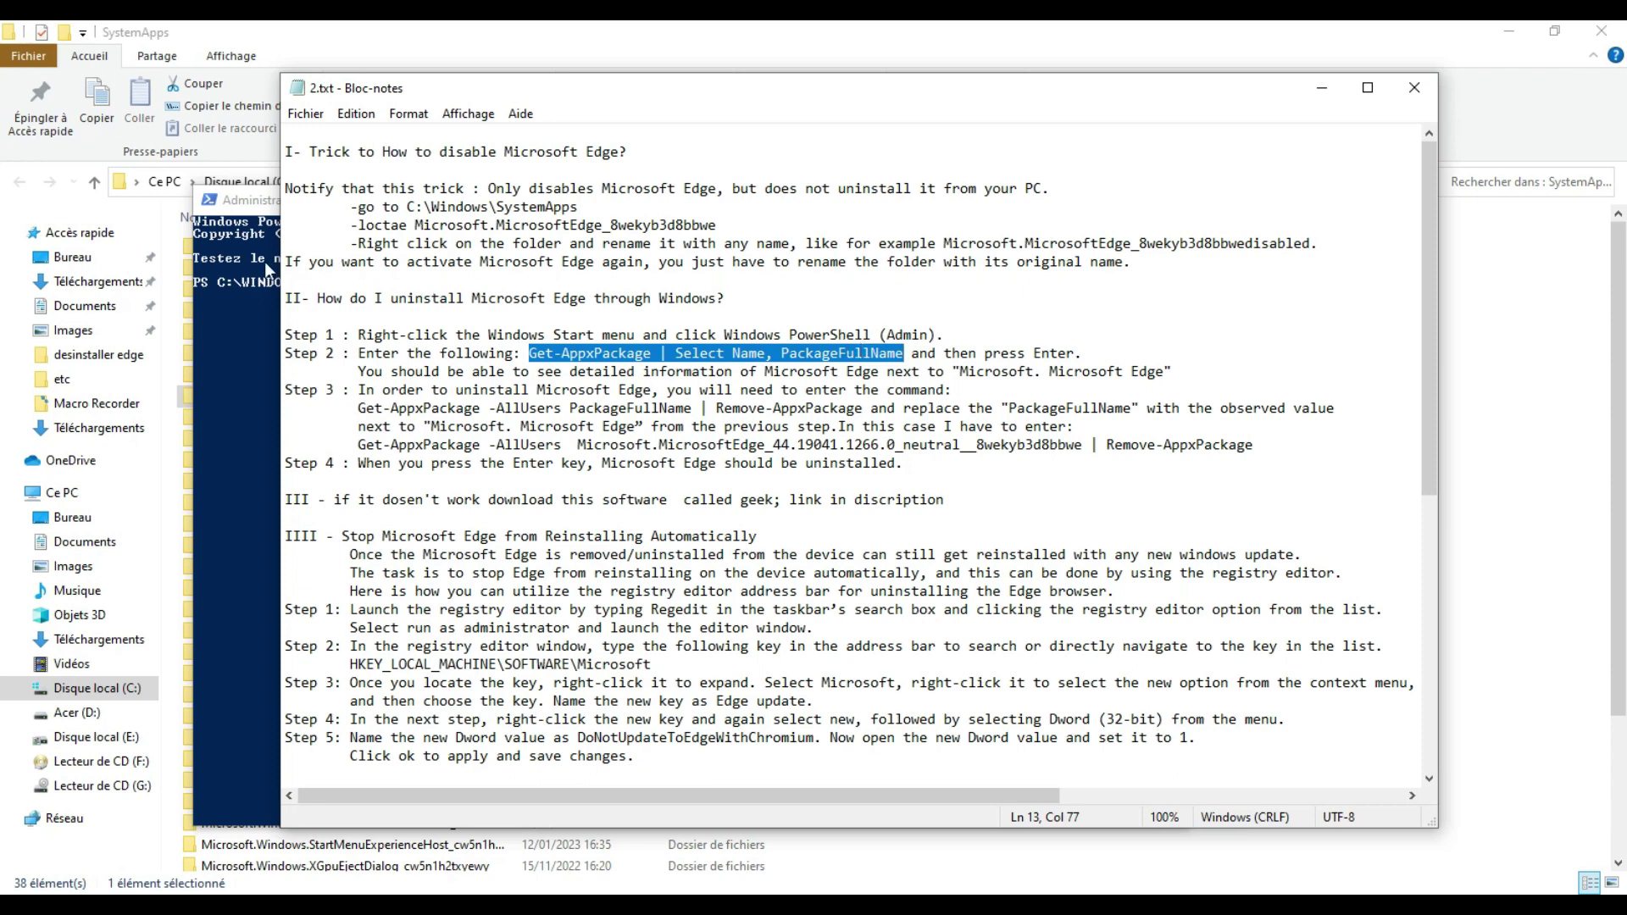
click(247, 201)
Step: Paste and run 'Get-AppxPackage | Select Name, PackageFullName' at the admin prompt
click(502, 325)
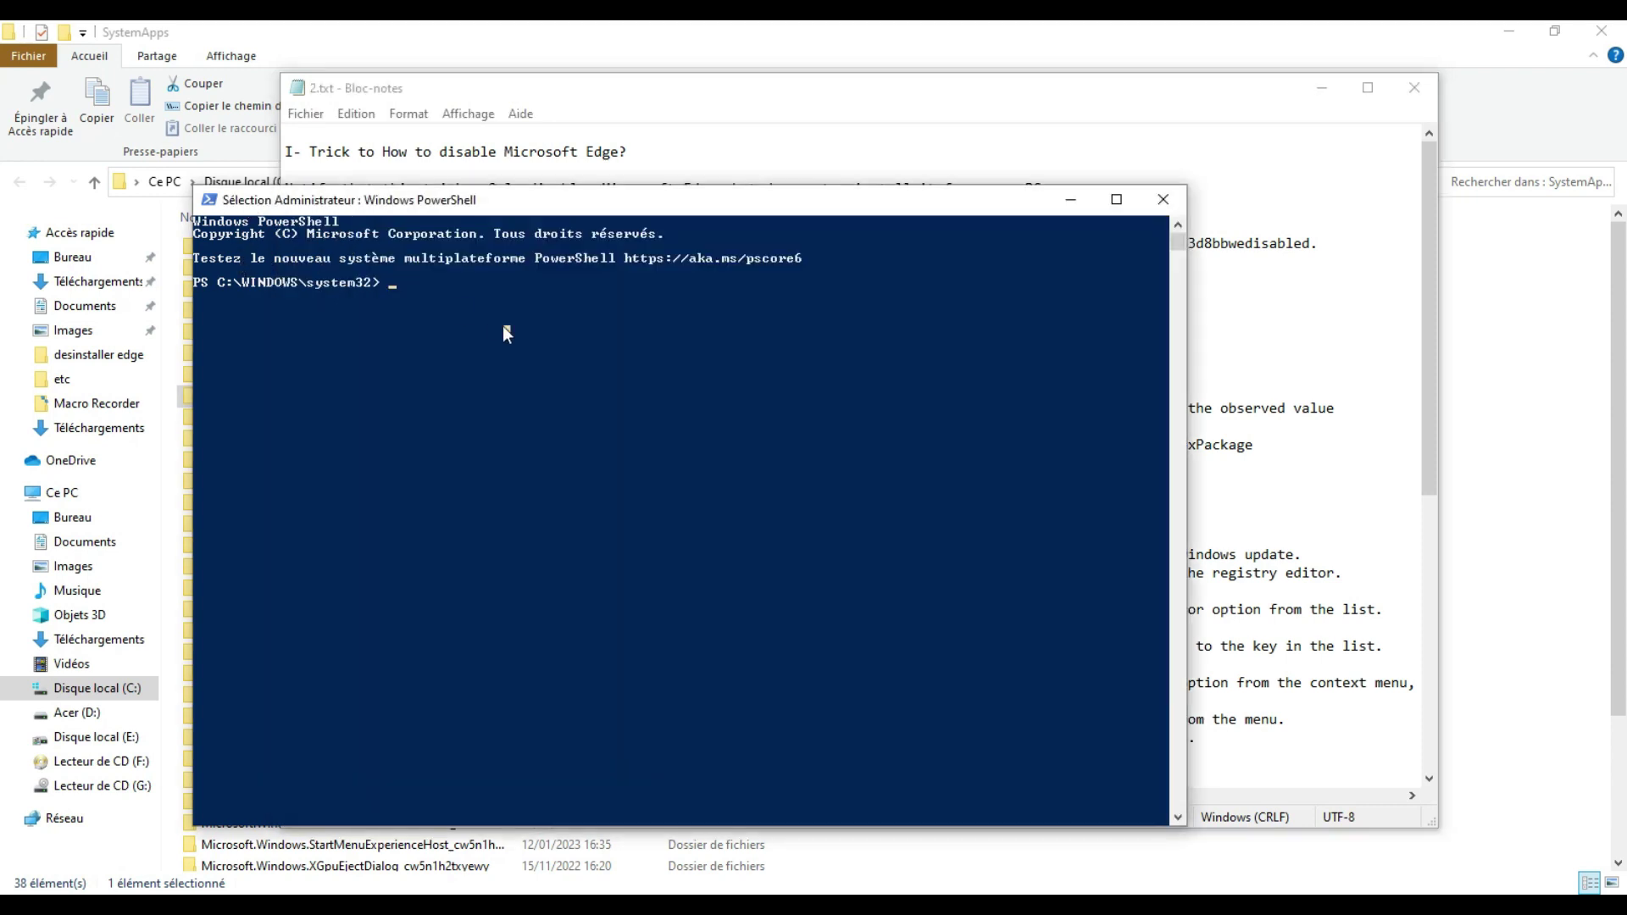
right_click(503, 328)
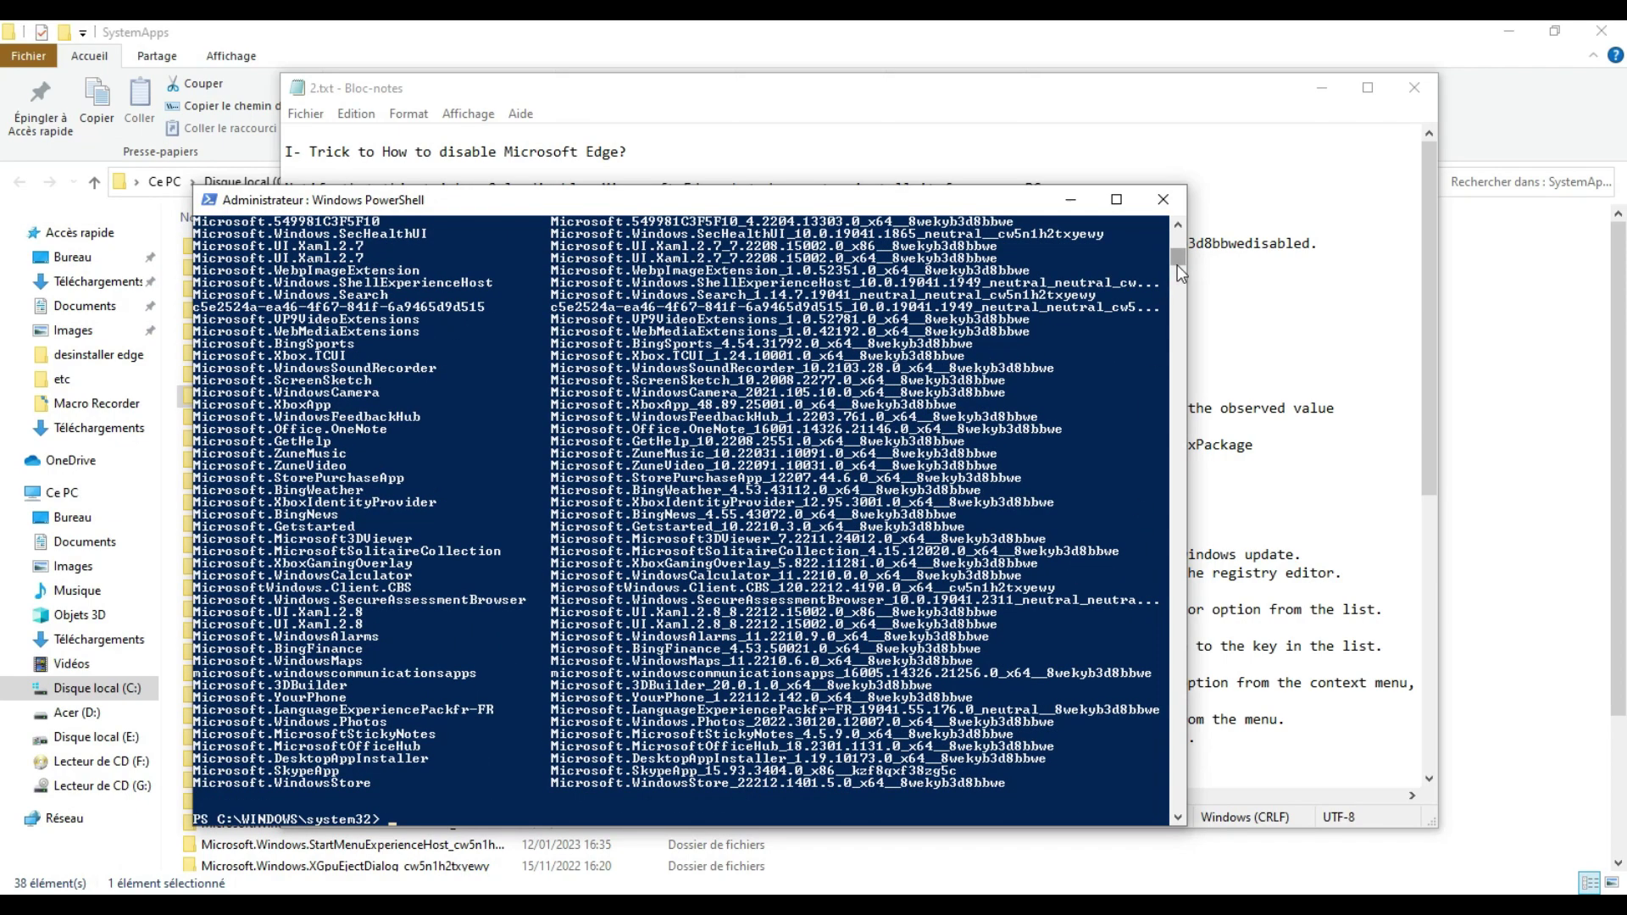
drag(1177, 264, 1179, 242)
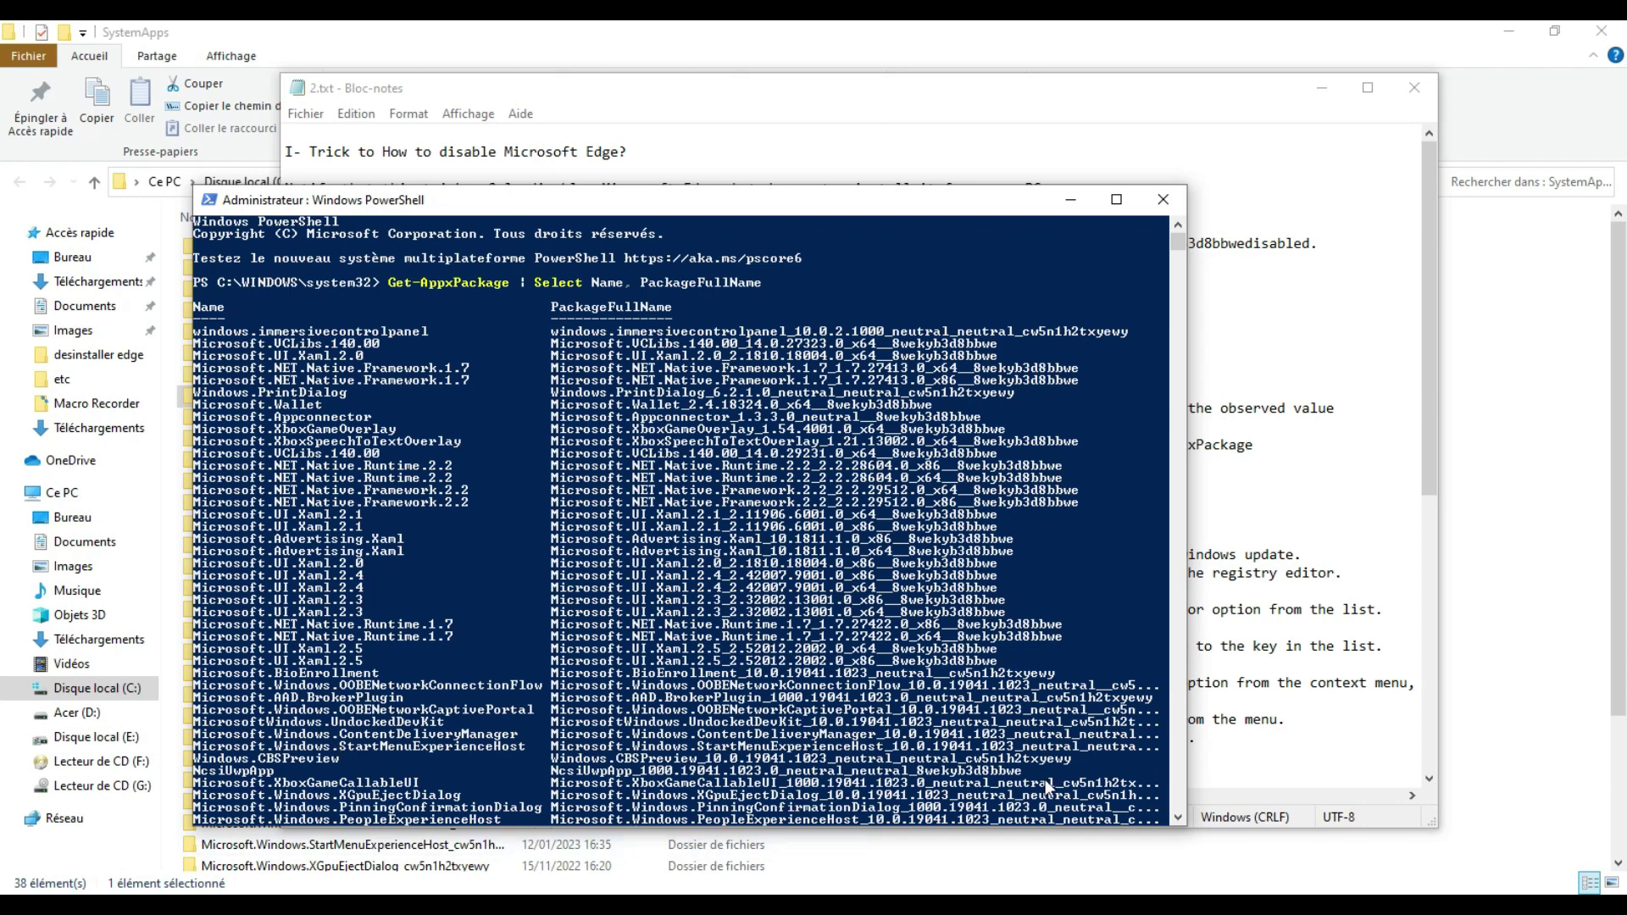
Step: Scroll down the package list to locate the Microsoft Edge package, then return to the notes
click(1177, 817)
click(1176, 817)
click(1176, 817)
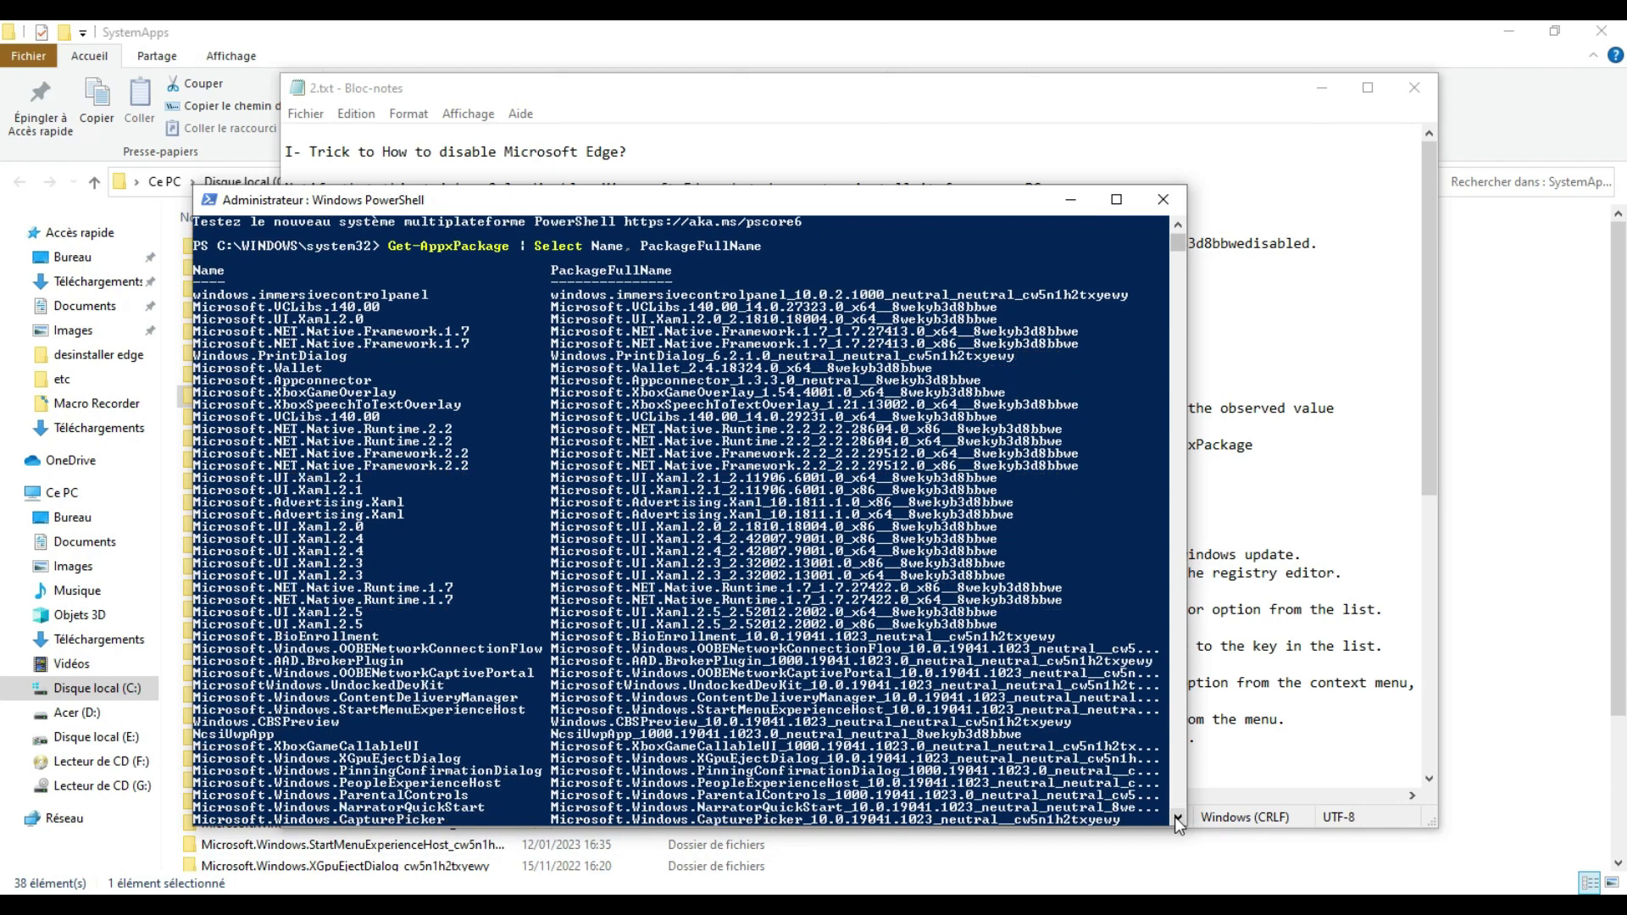
click(1176, 817)
click(1176, 817)
click(1176, 817)
click(1176, 817)
click(1176, 817)
click(1176, 817)
click(1176, 817)
click(1176, 817)
click(1176, 817)
click(1176, 816)
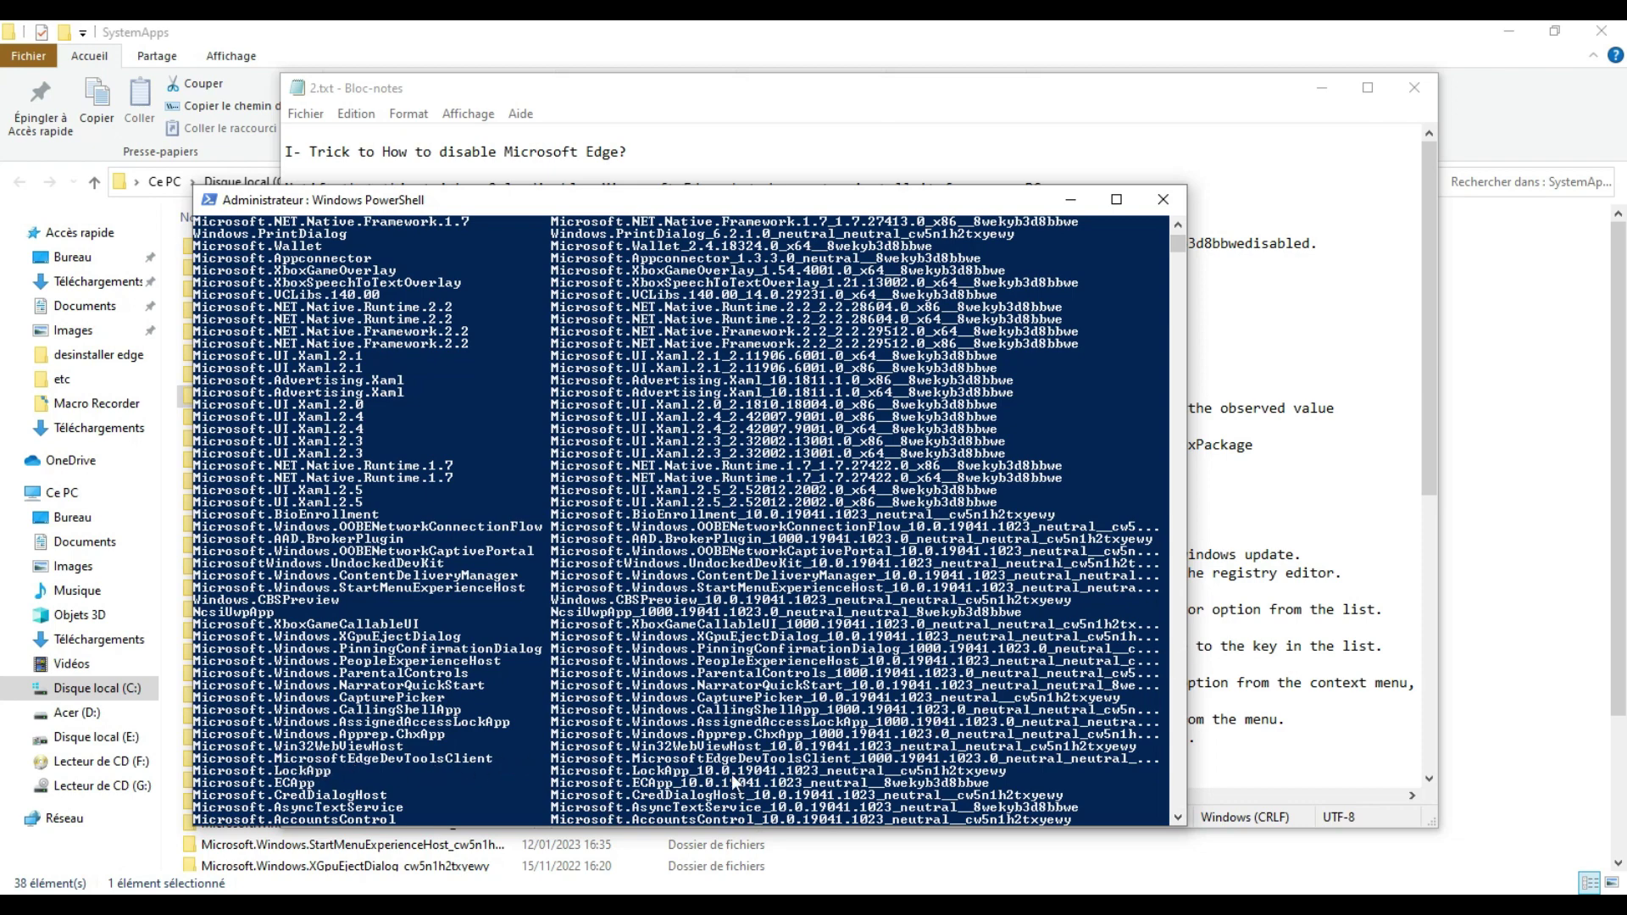
click(1283, 375)
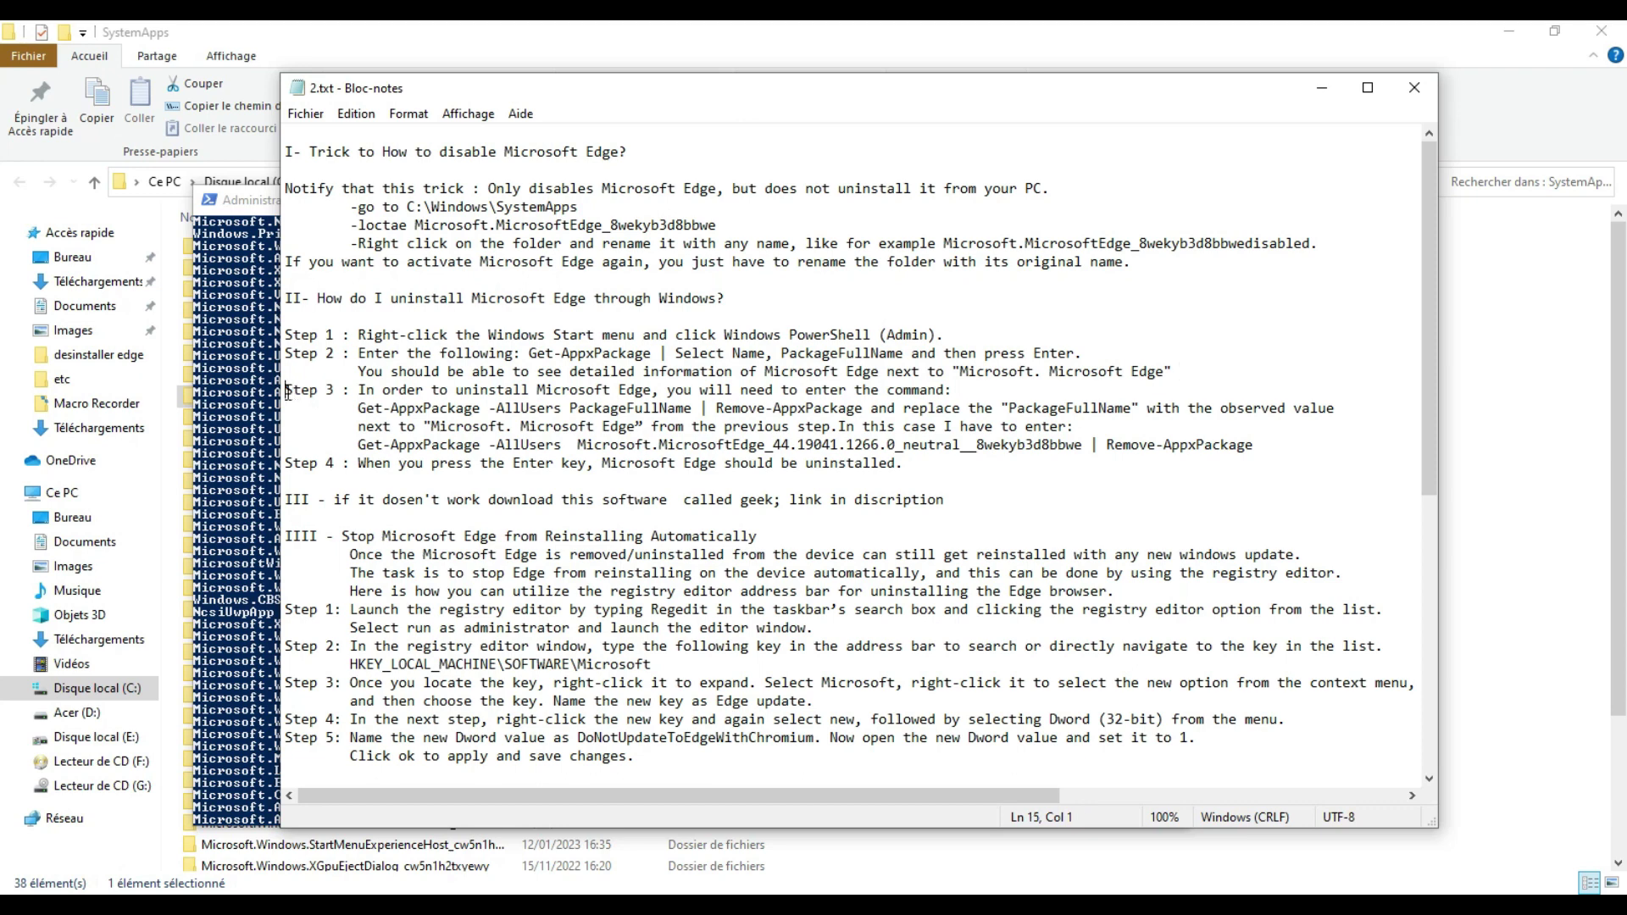
Step: Copy the Step 3 line 'Get-AppxPackage -AllUsers Microsoft.MicrosoftEdge_44… | Remove-AppxPackage'
drag(292, 391, 344, 392)
drag(862, 410, 345, 411)
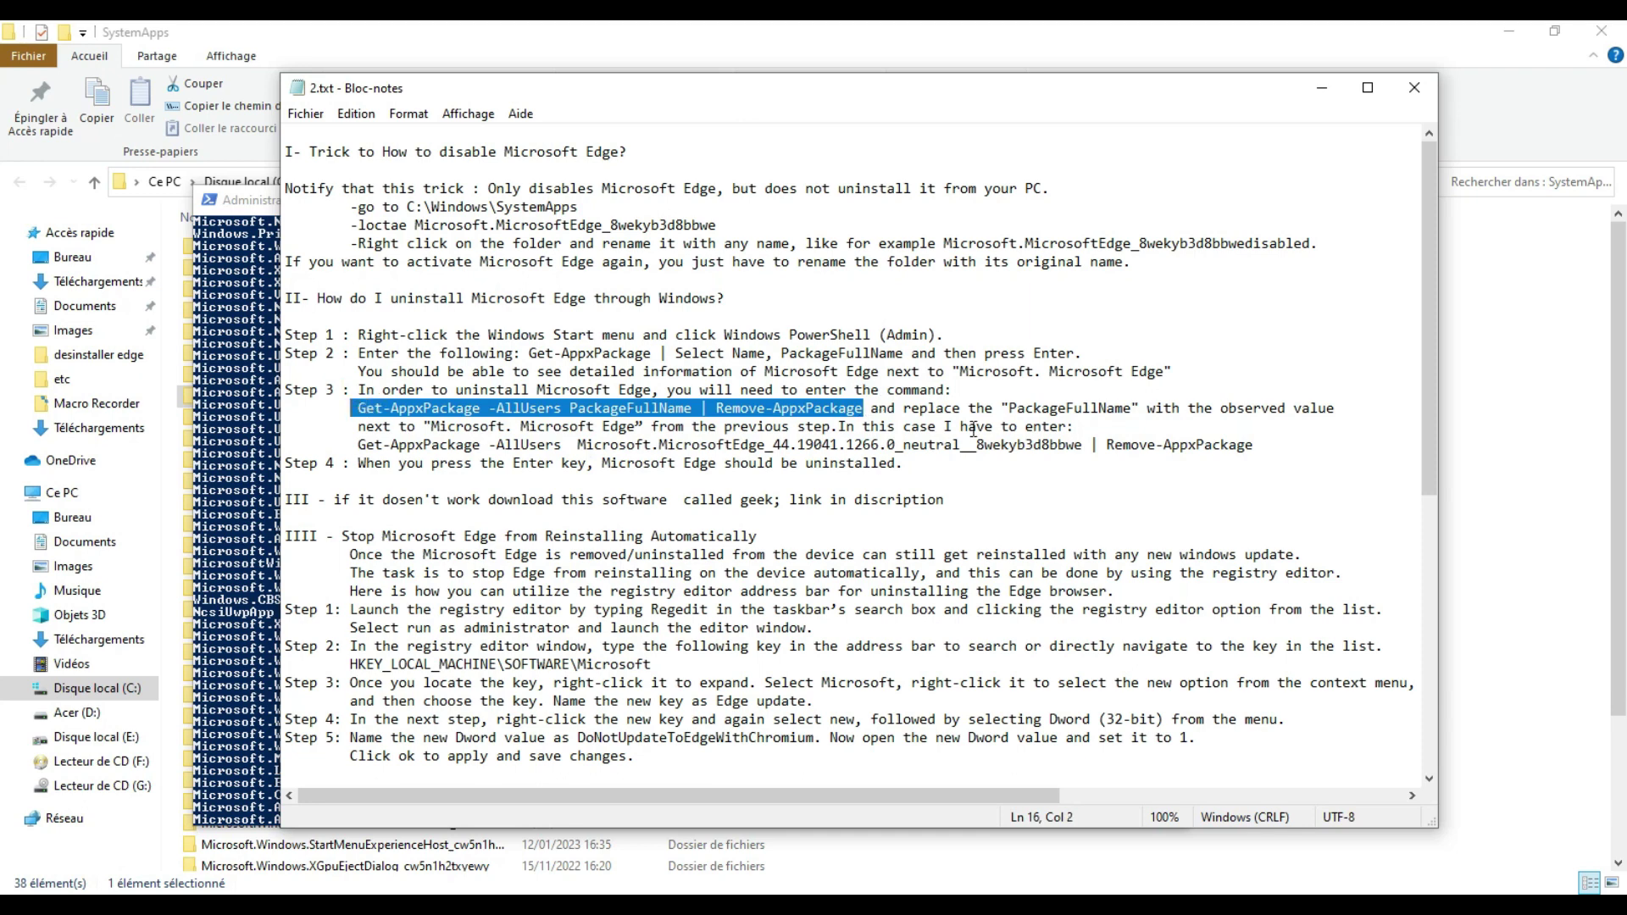
click(1007, 408)
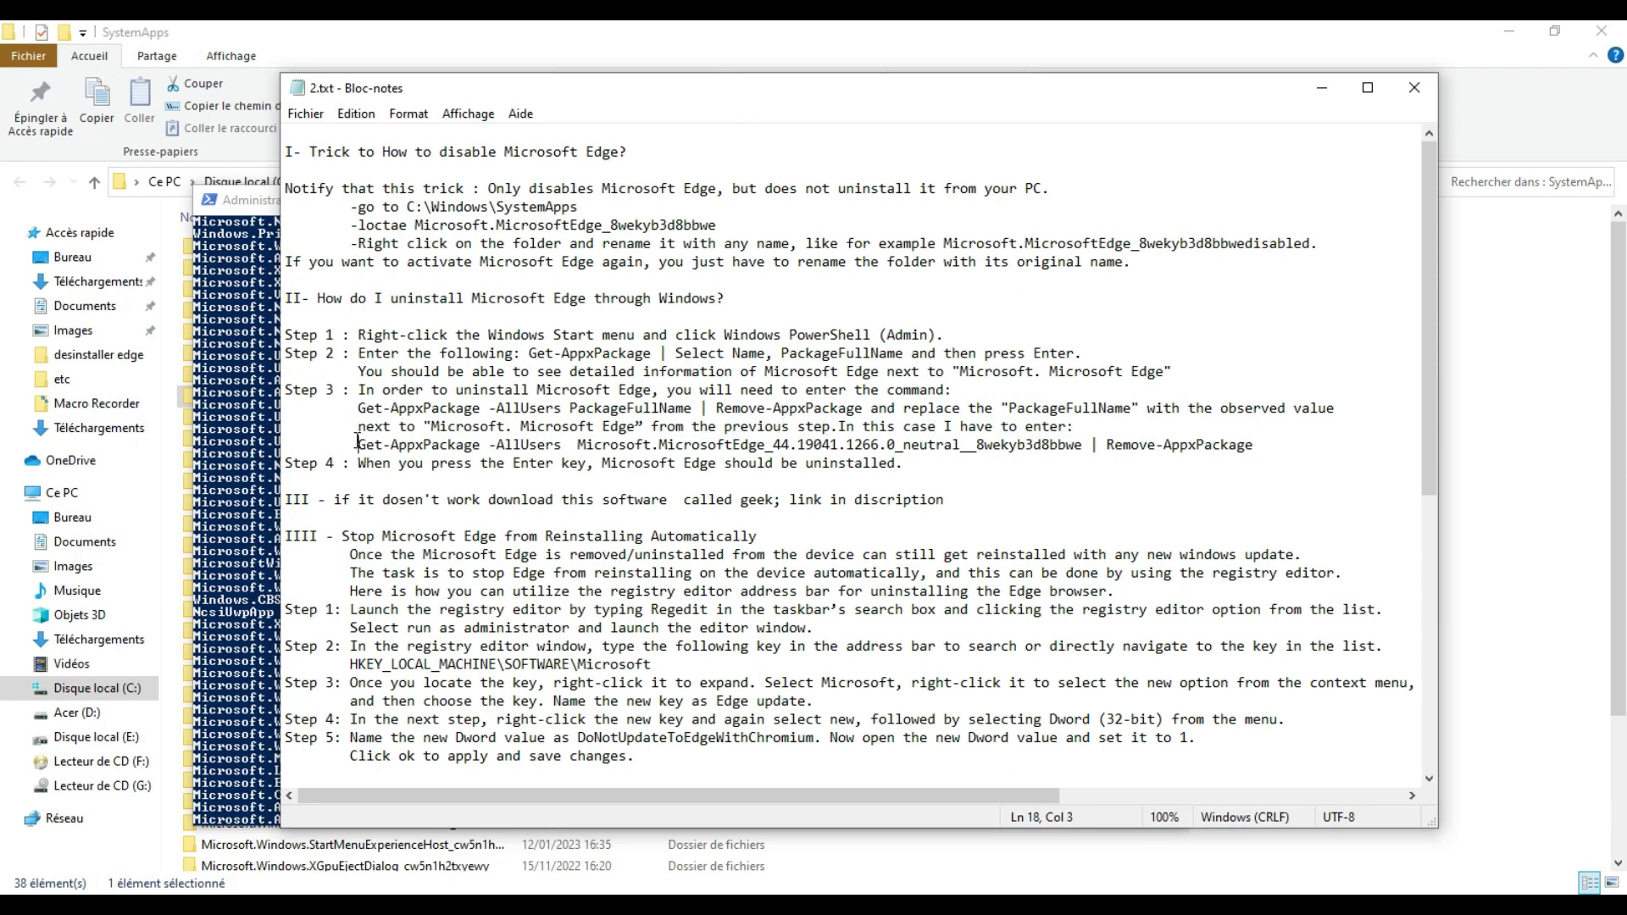
drag(357, 444, 1256, 444)
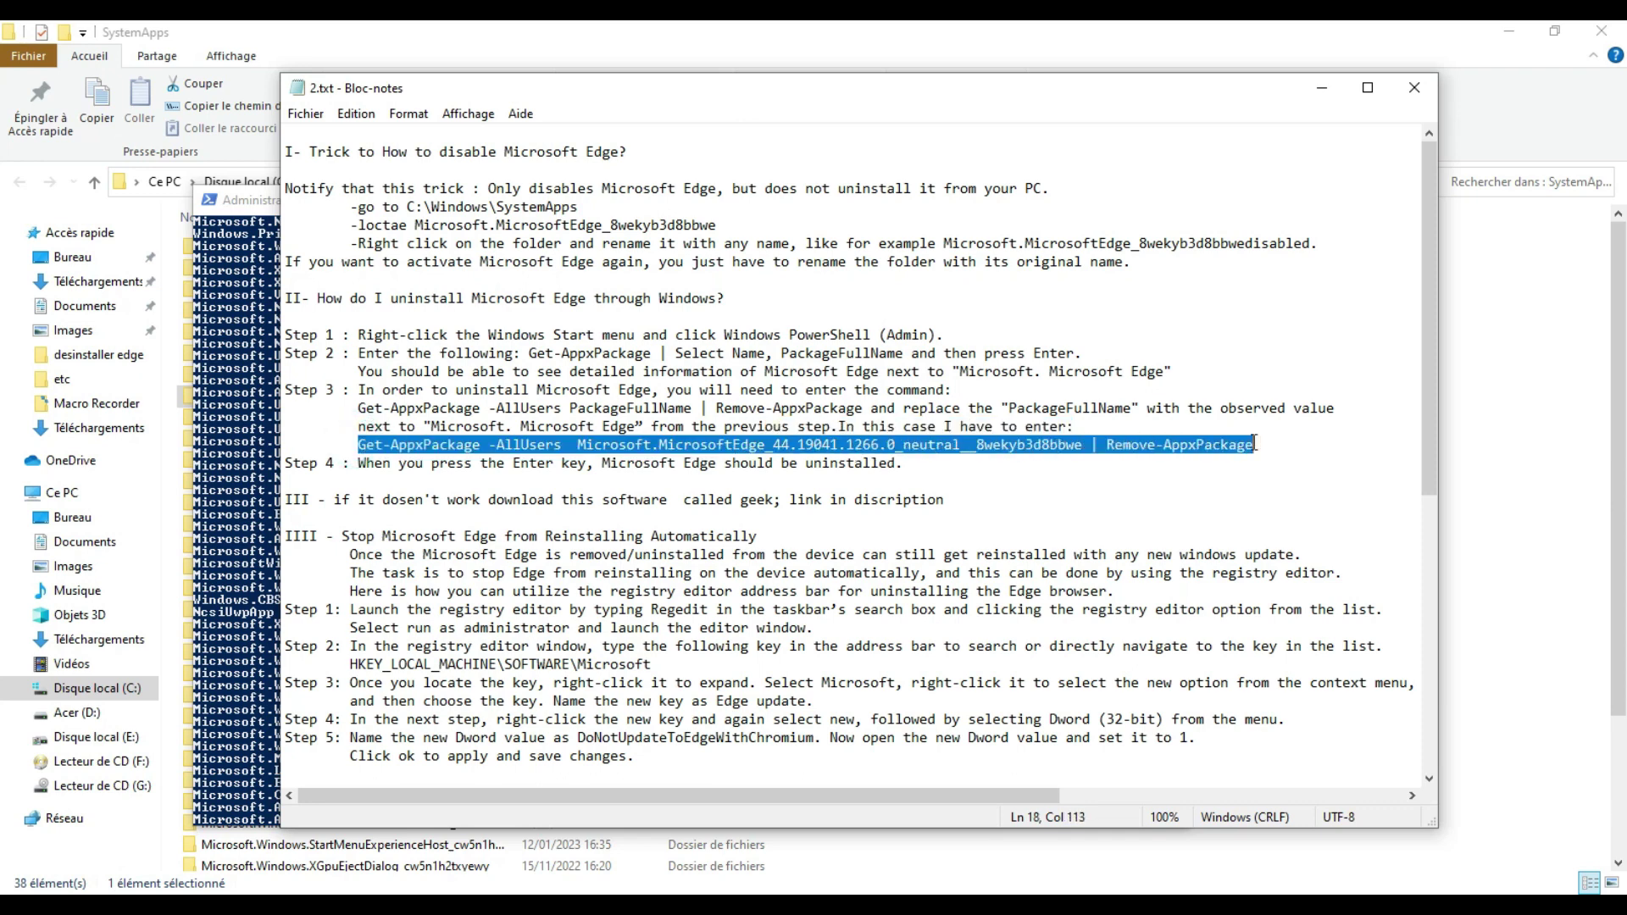
right_click(1153, 453)
click(1195, 515)
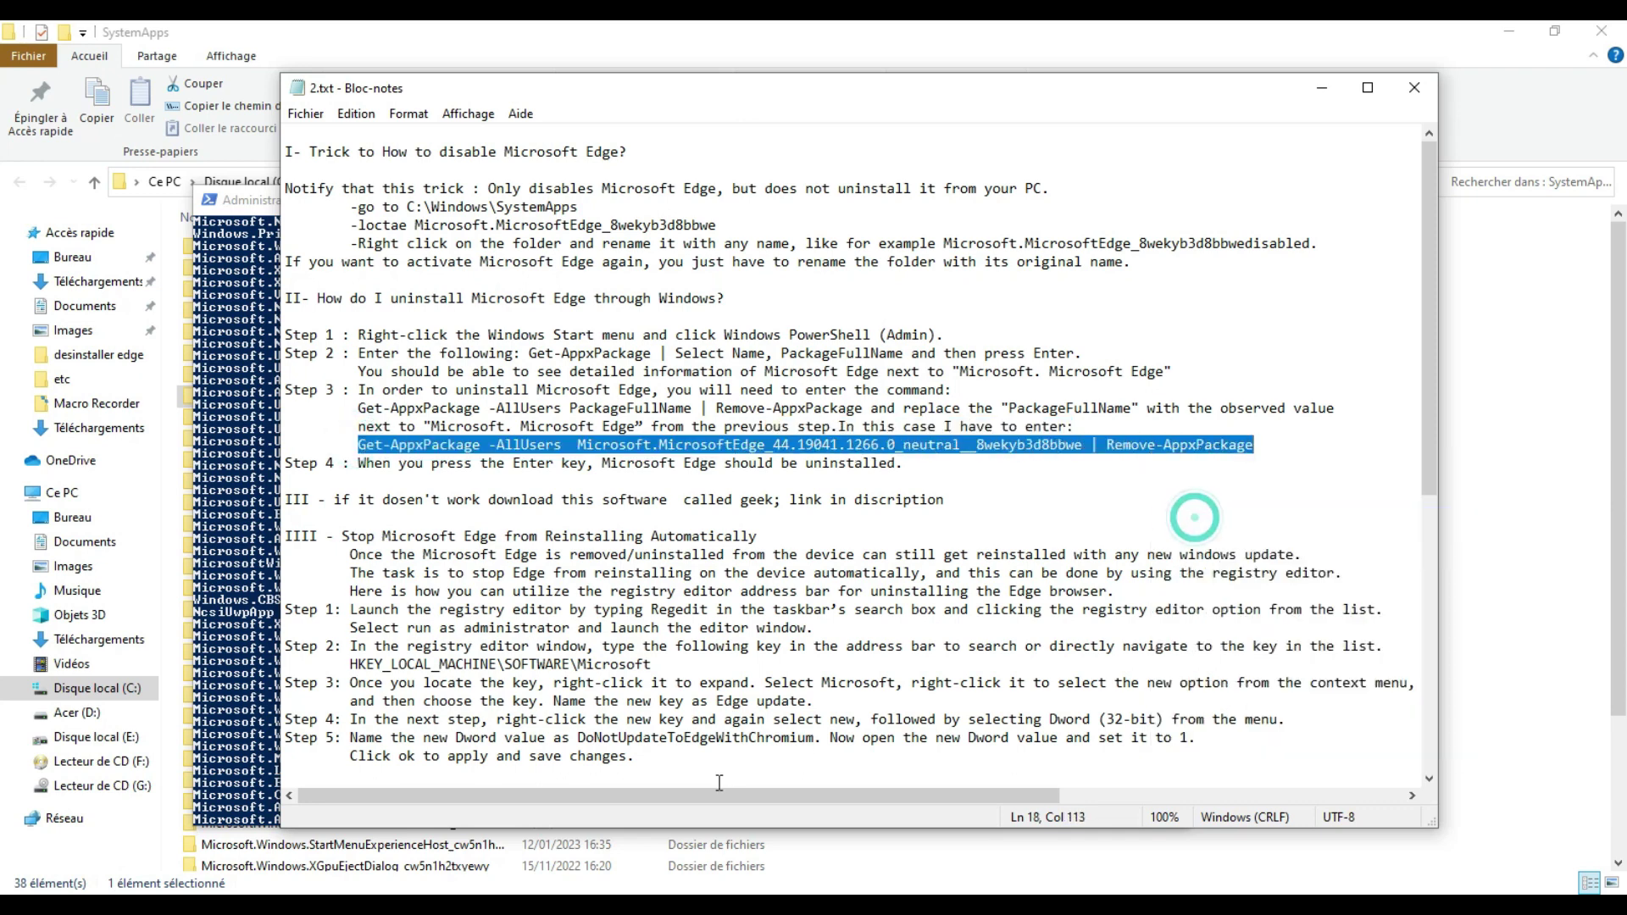
Step: Paste and run the Microsoft Edge 44 removal command in the admin PowerShell
click(233, 809)
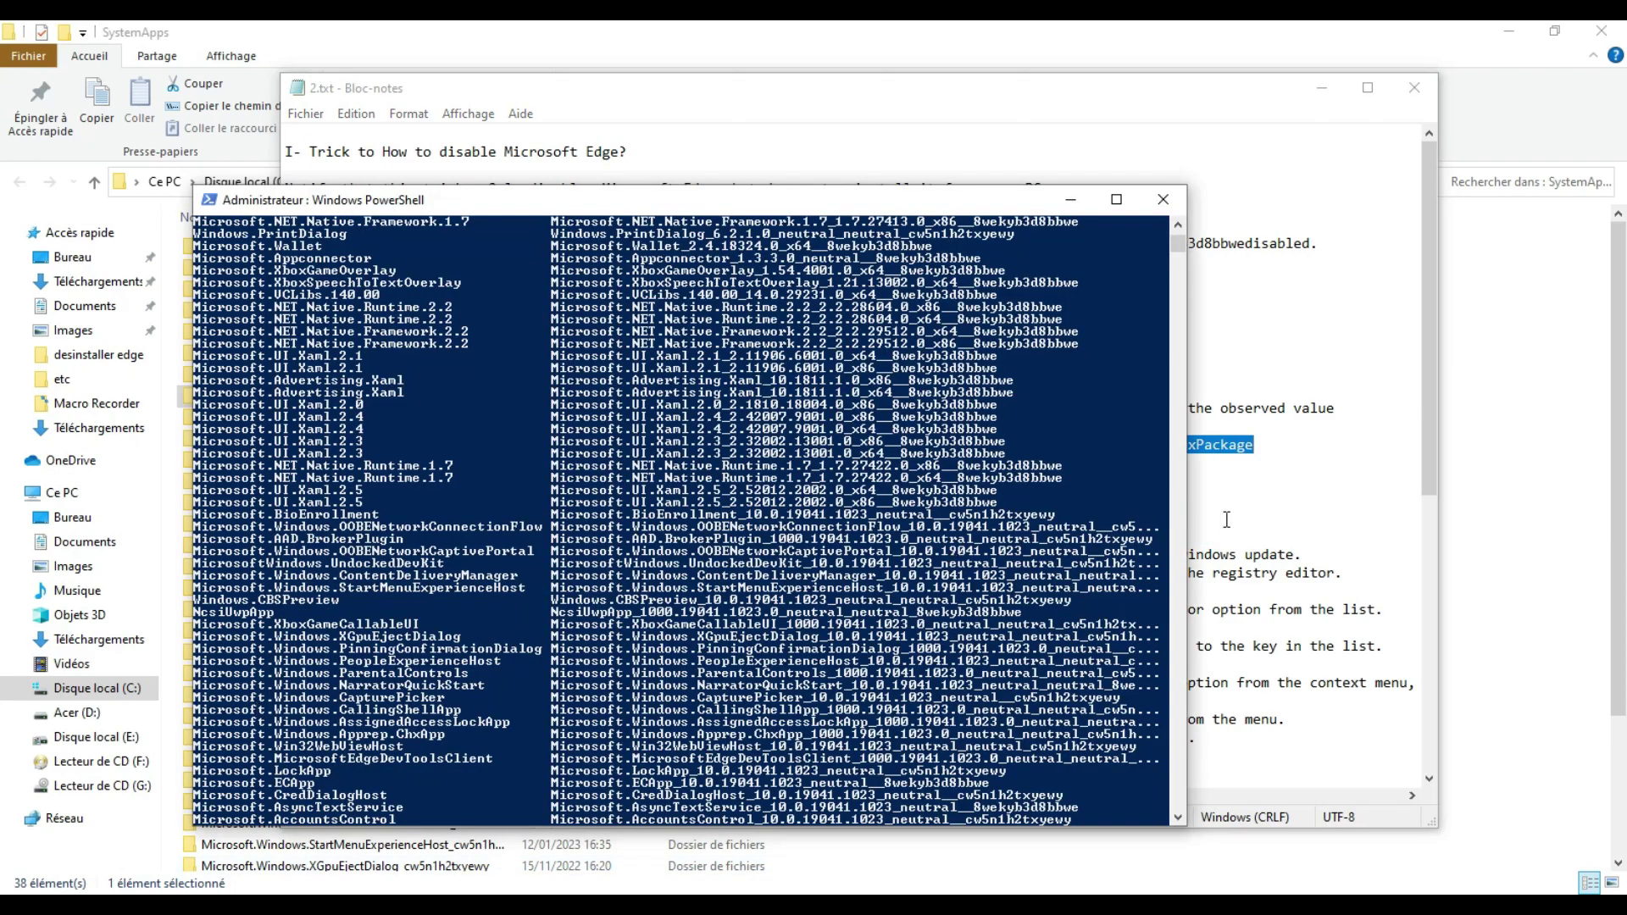
mouse_move(1174, 247)
mouse_down()
mouse_move(1173, 282)
mouse_move(1173, 245)
mouse_move(1174, 268)
mouse_up()
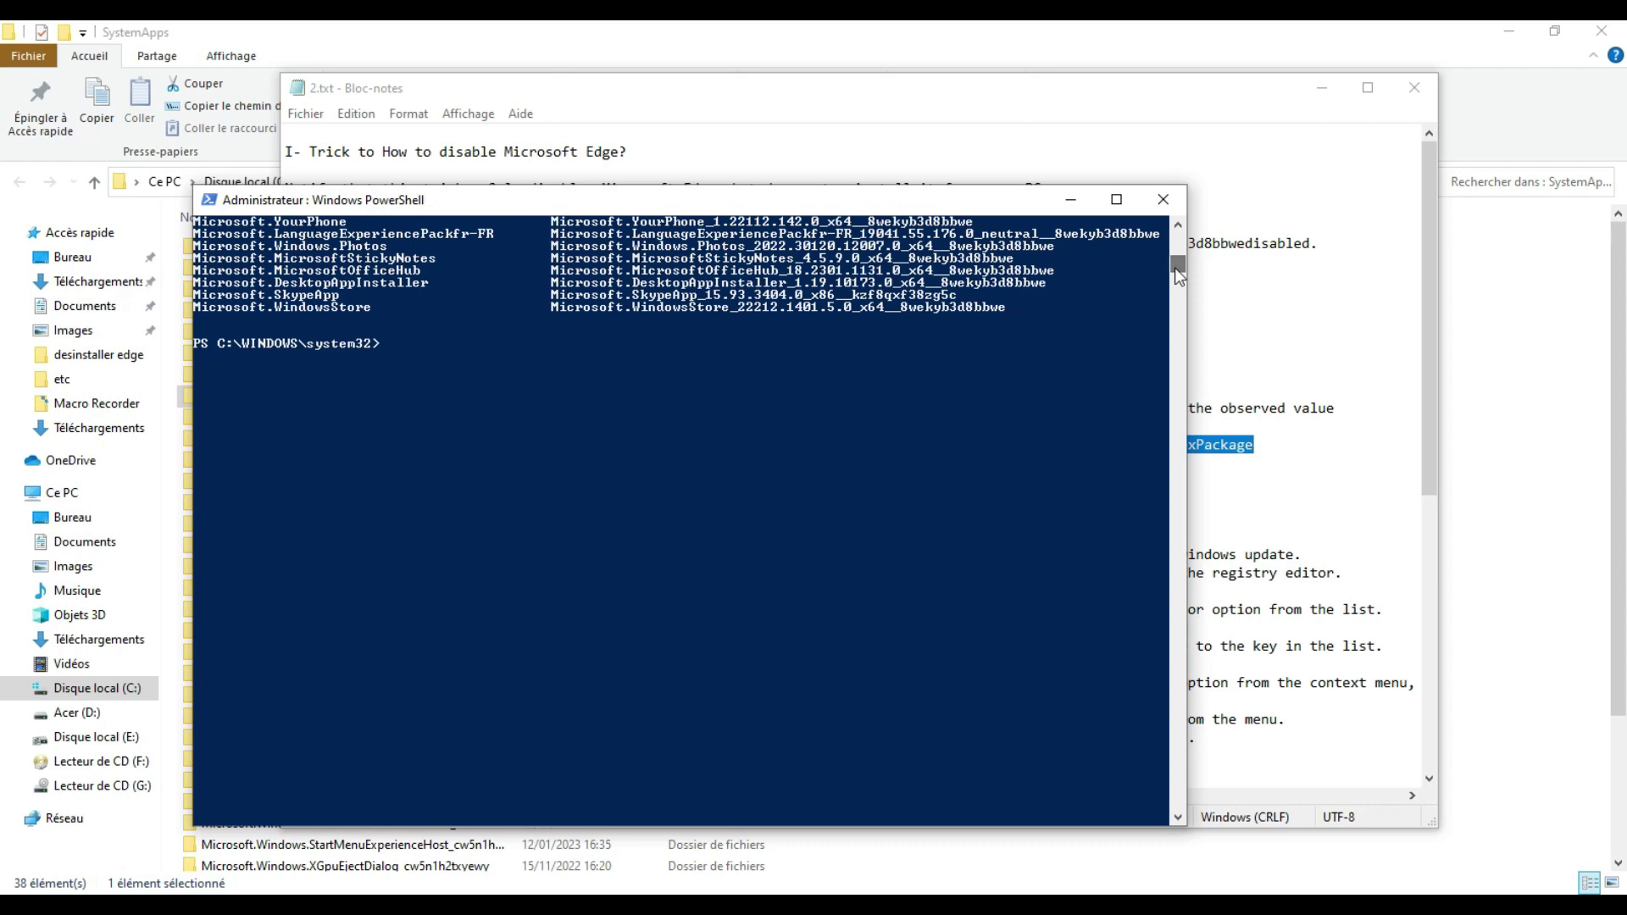
right_click(658, 401)
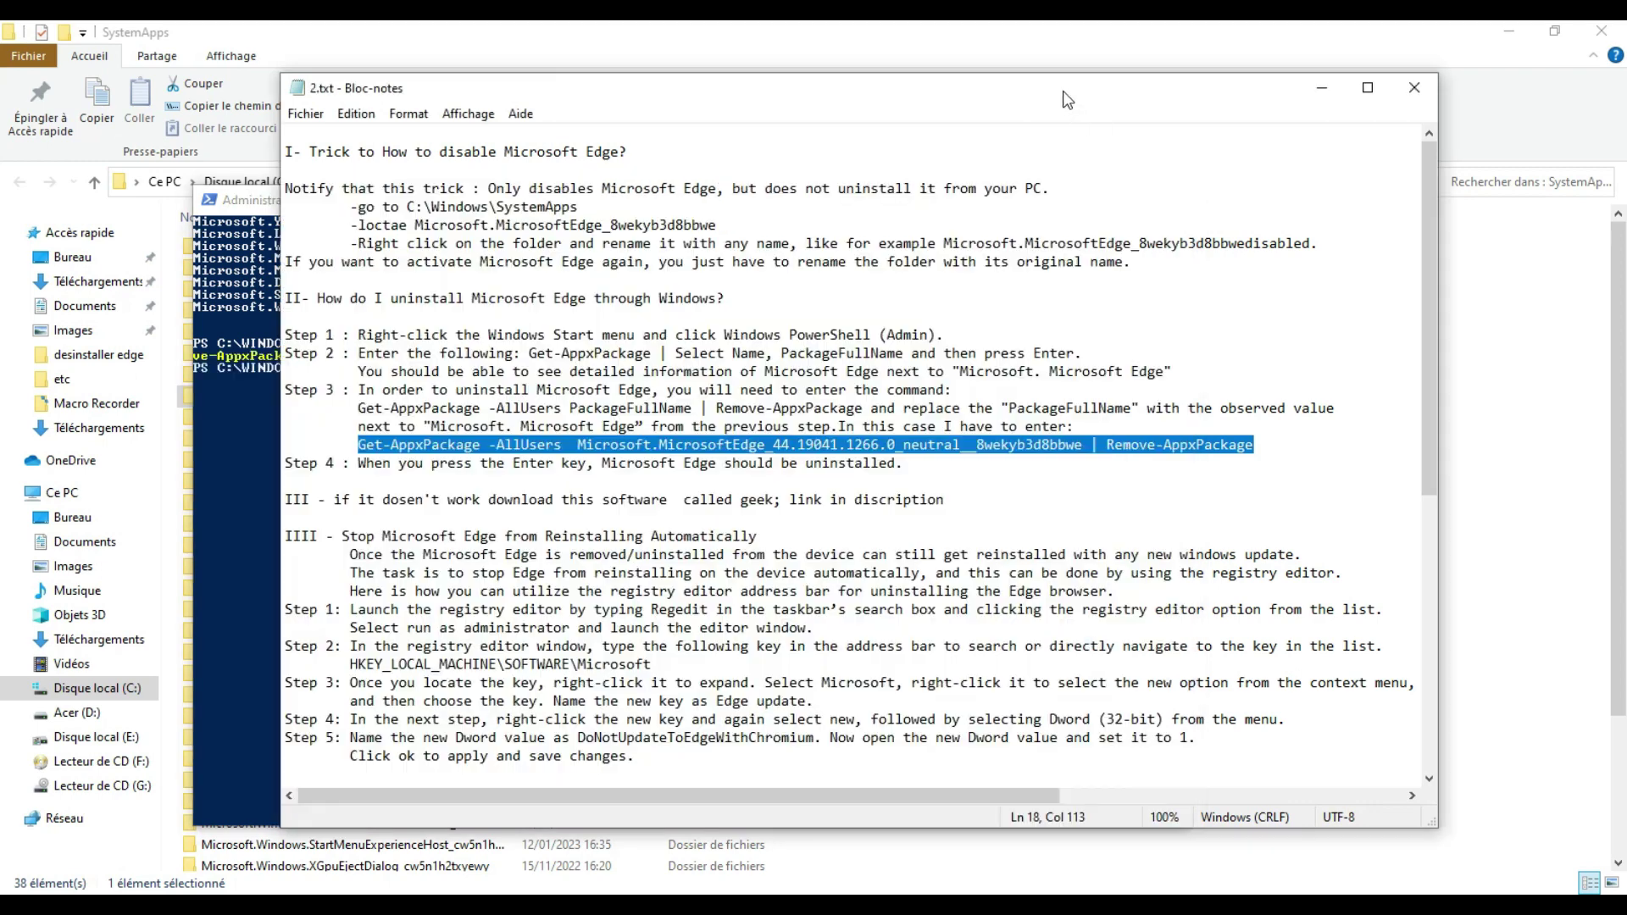
click(1063, 89)
Step: Mark the Step 4 instruction and the start of section III in the notes
click(311, 462)
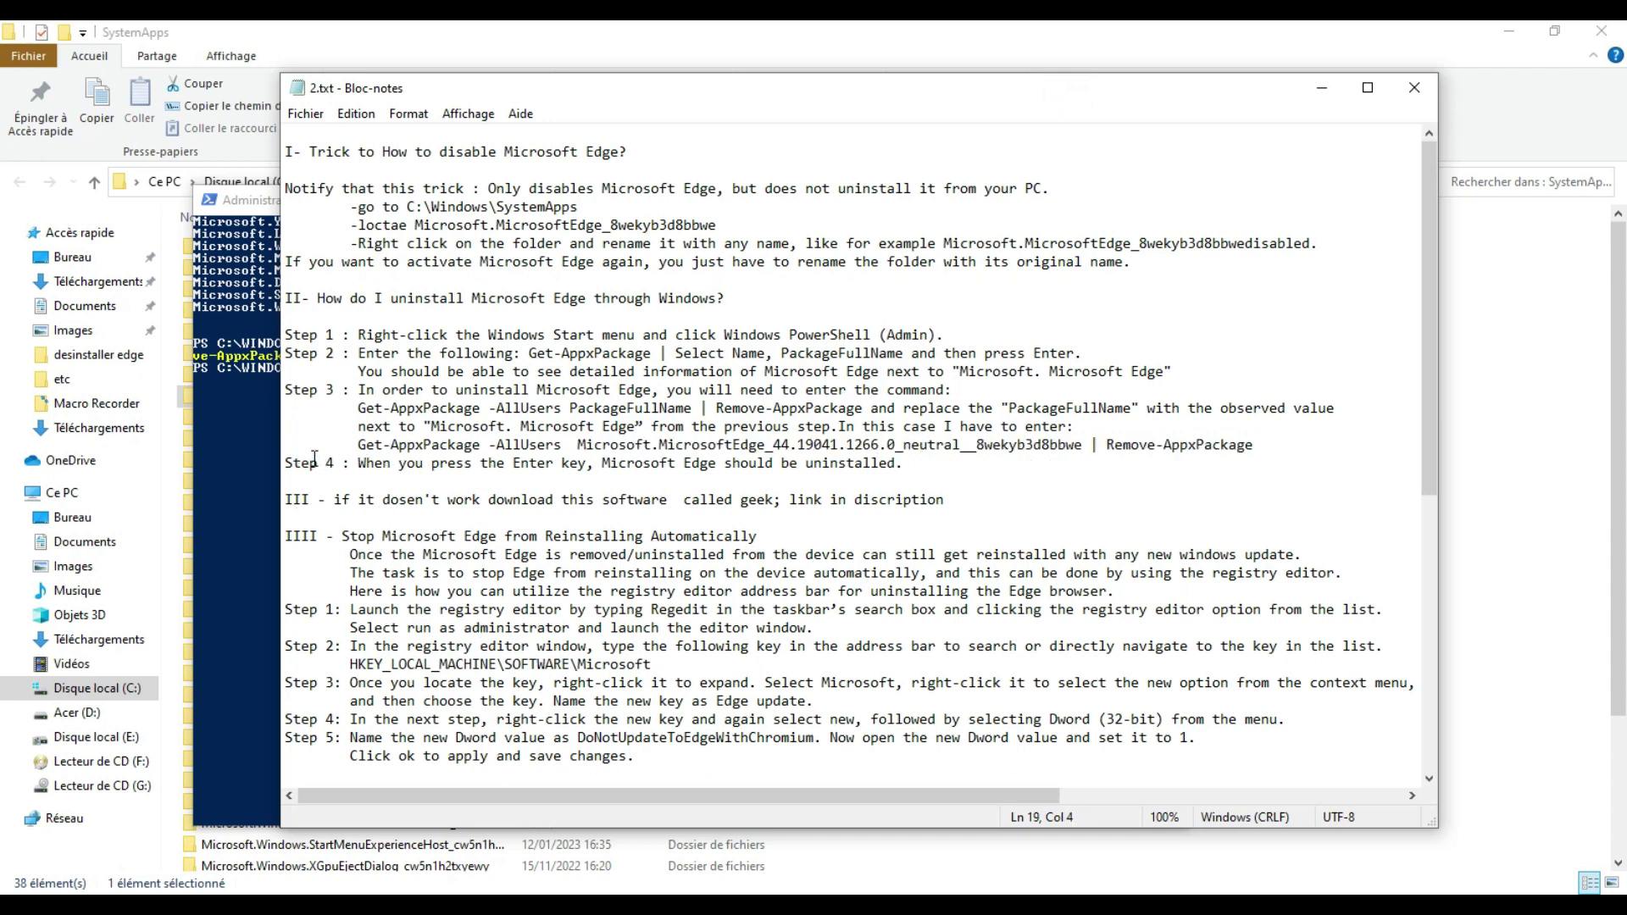
double_click(311, 462)
drag(333, 499, 916, 506)
click(911, 505)
click(859, 503)
Step: Minimize Notepad and close PowerShell and the SystemApps Explorer window
click(1319, 94)
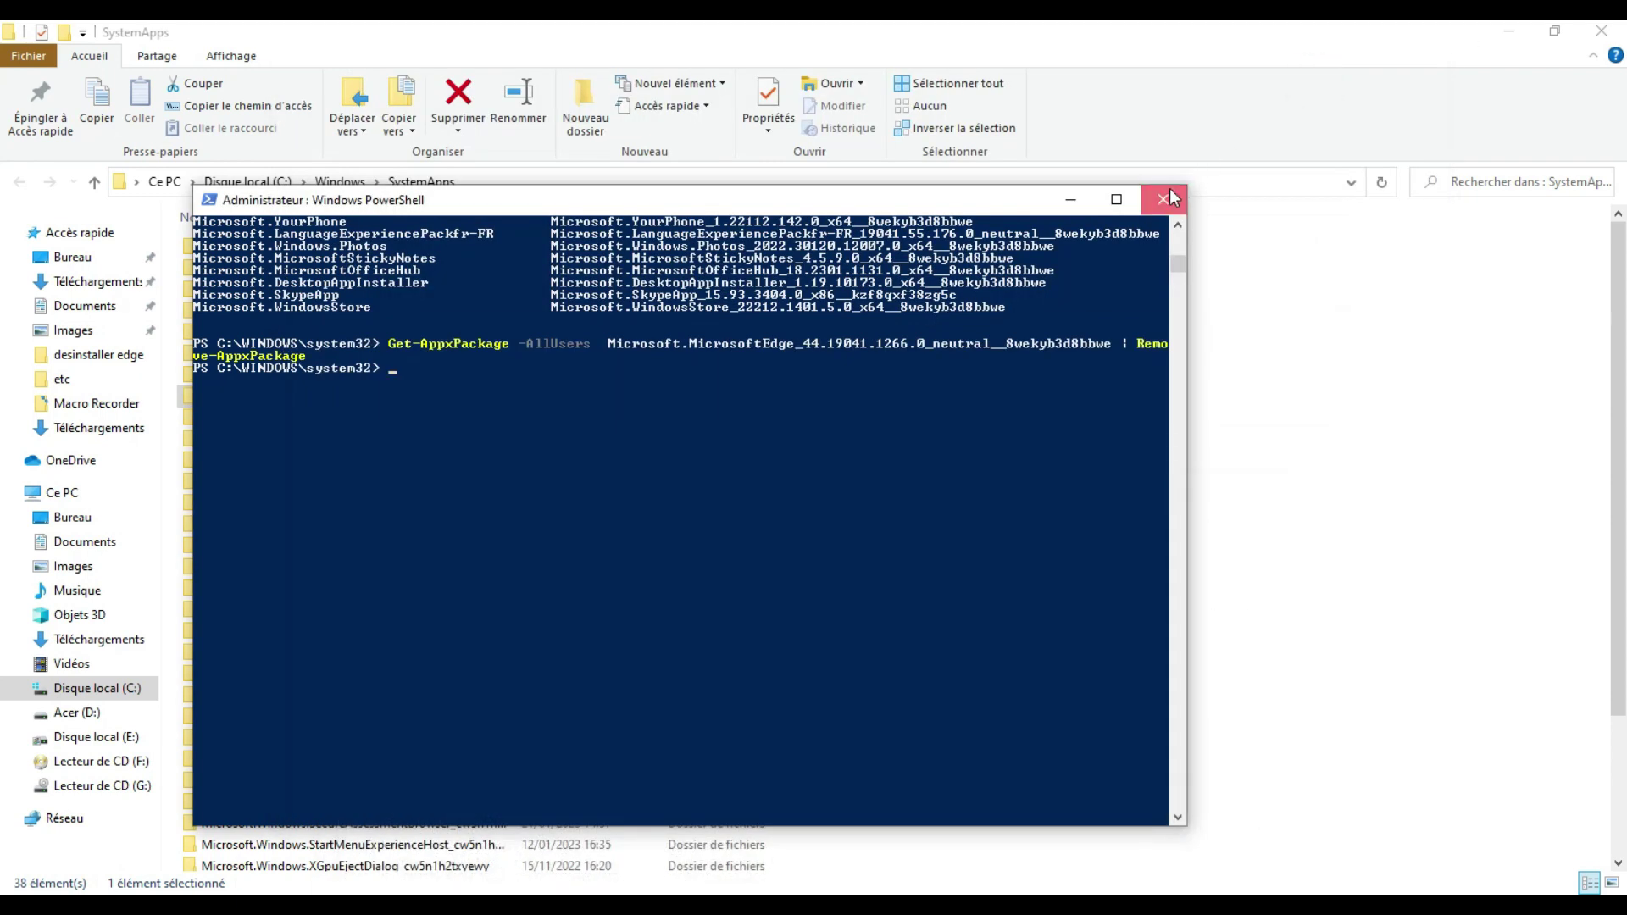
click(1164, 198)
click(1602, 31)
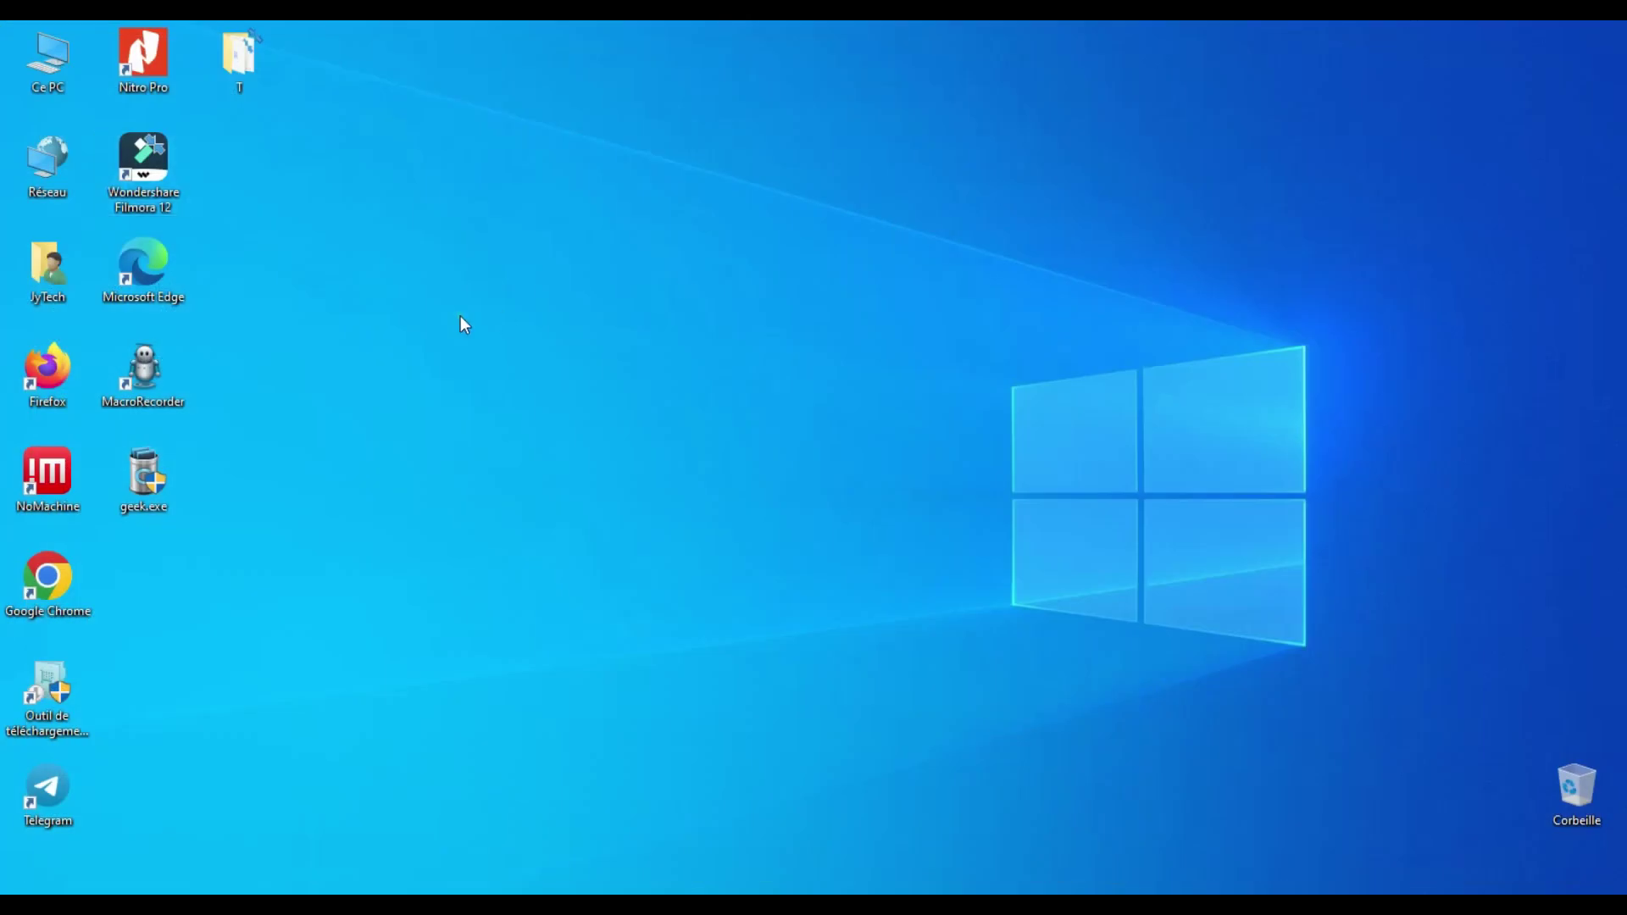
Step: Launch geek.exe, filter the list by 'edge', and start uninstalling Microsoft Edge
double_click(166, 472)
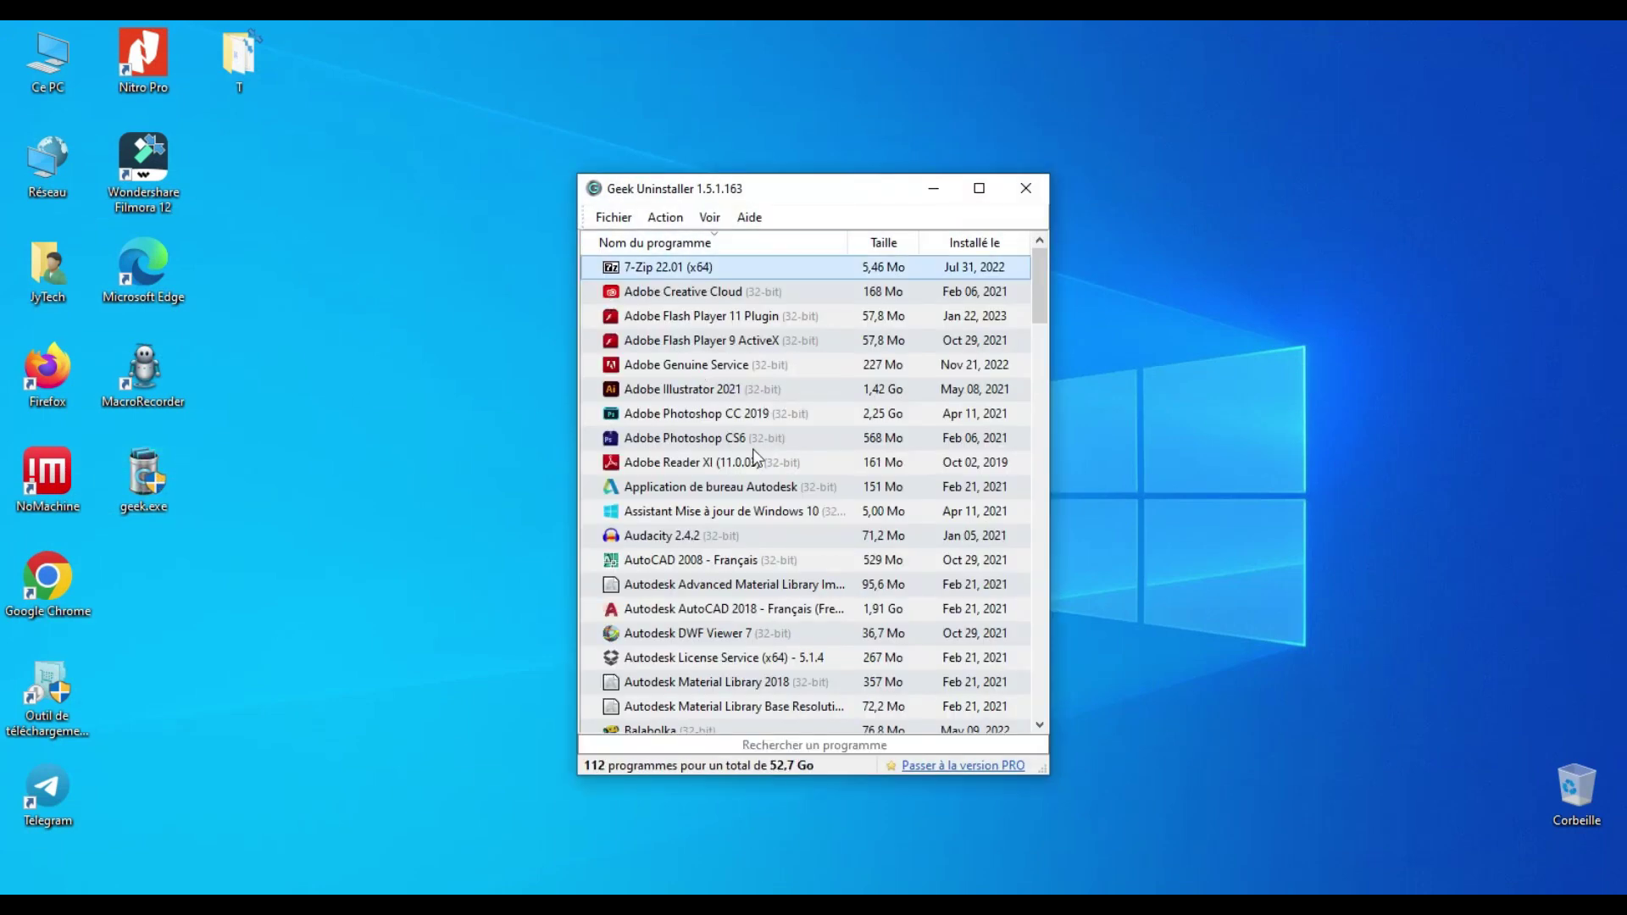
text(edge)
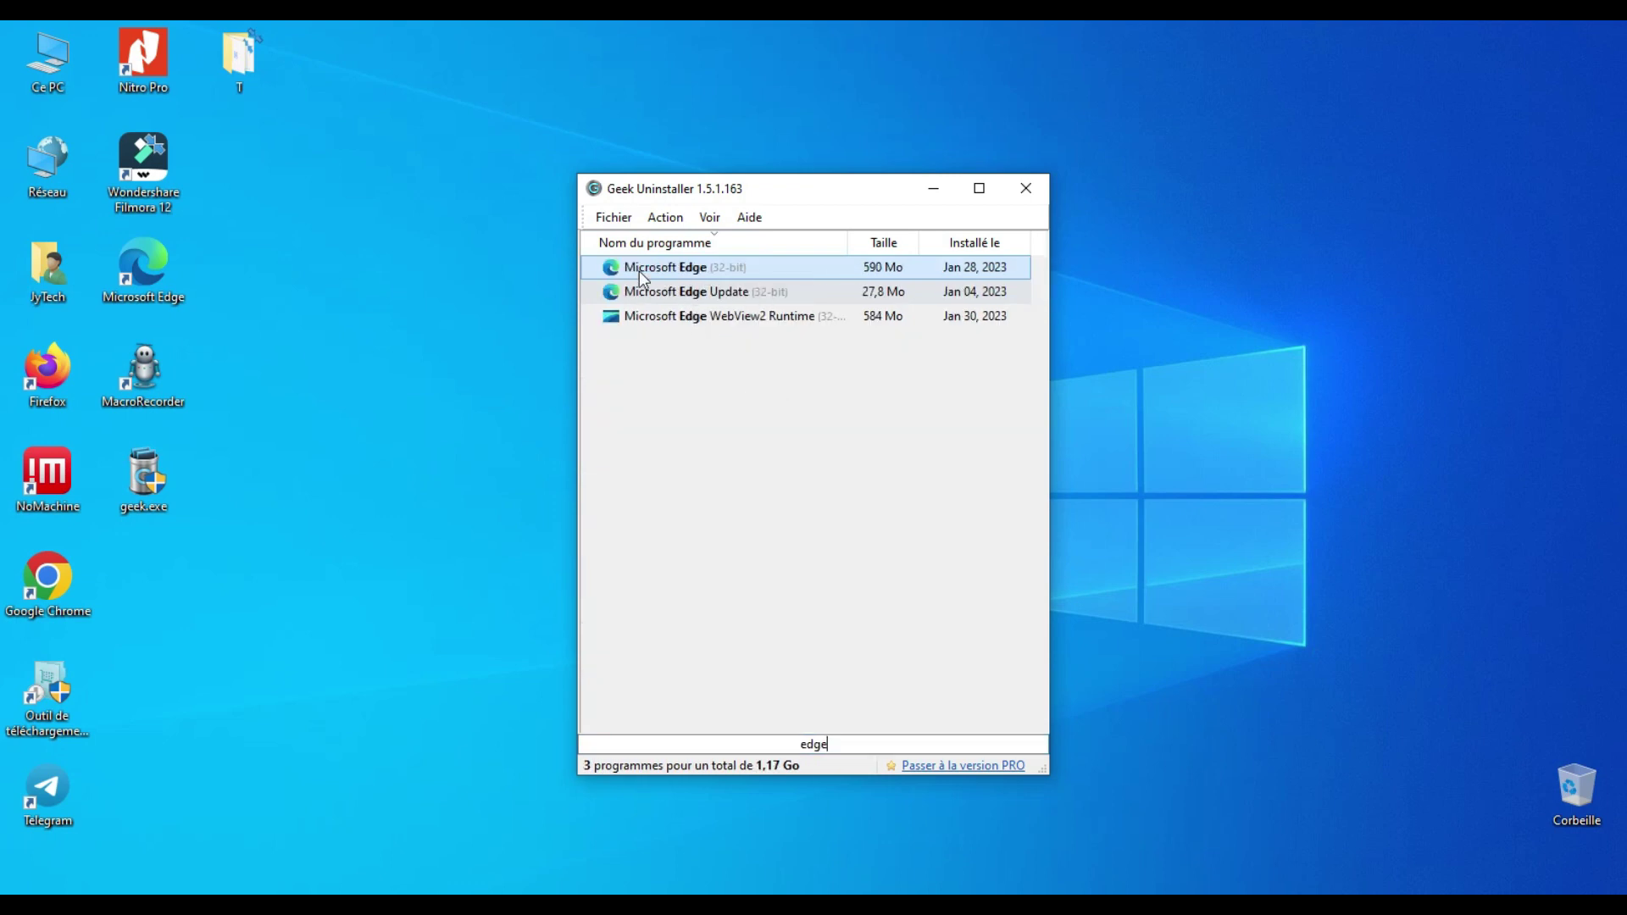
right_click(638, 271)
click(668, 285)
Step: Select the Microsoft Edge, Edge Update and WebView2 Runtime entries, then reselect only Microsoft Edge
click(635, 301)
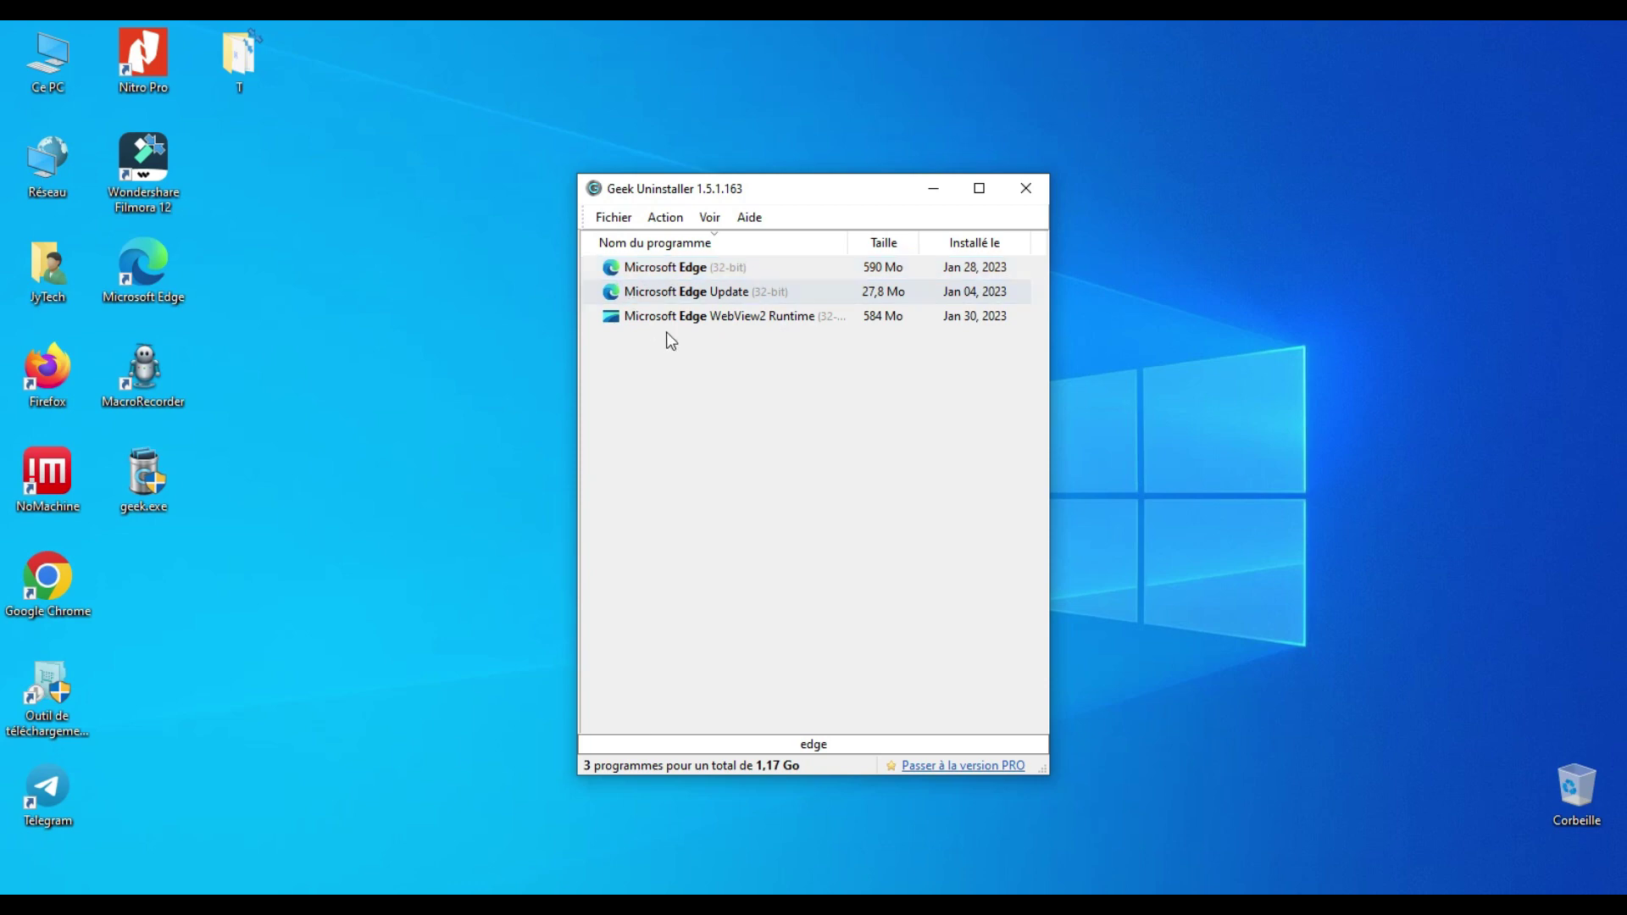
click(685, 315)
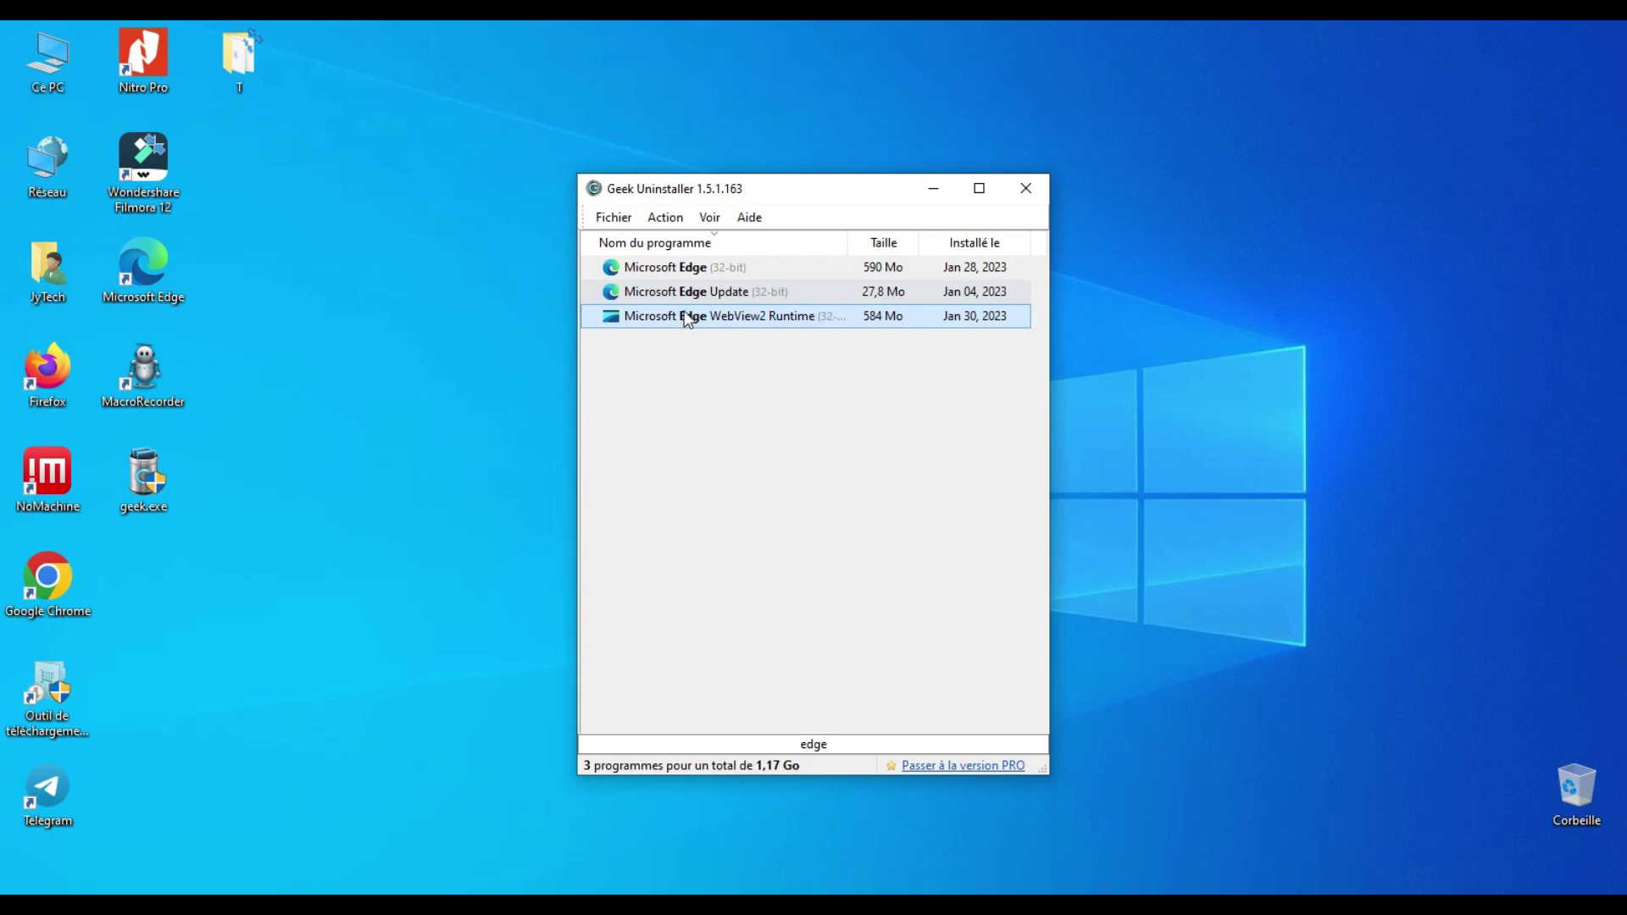
key(shift+Up)
key(shift+Up)
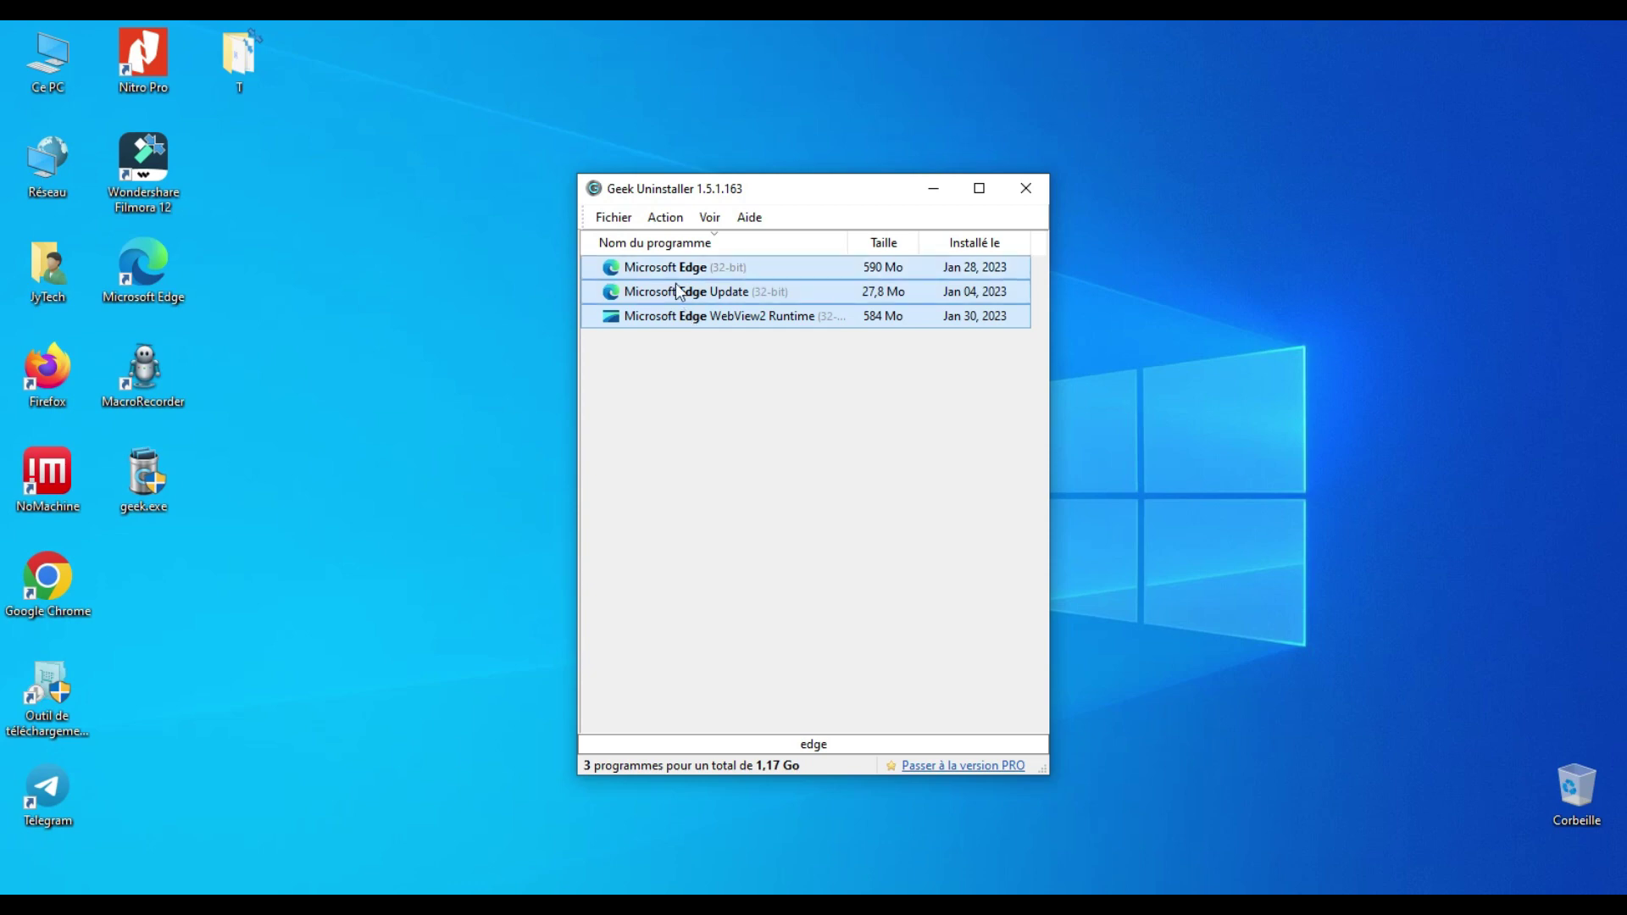
right_click(676, 283)
click(623, 275)
click(624, 274)
Step: Force-remove Microsoft Edge and delete its 356 file and 63 registry leftover traces
right_click(624, 274)
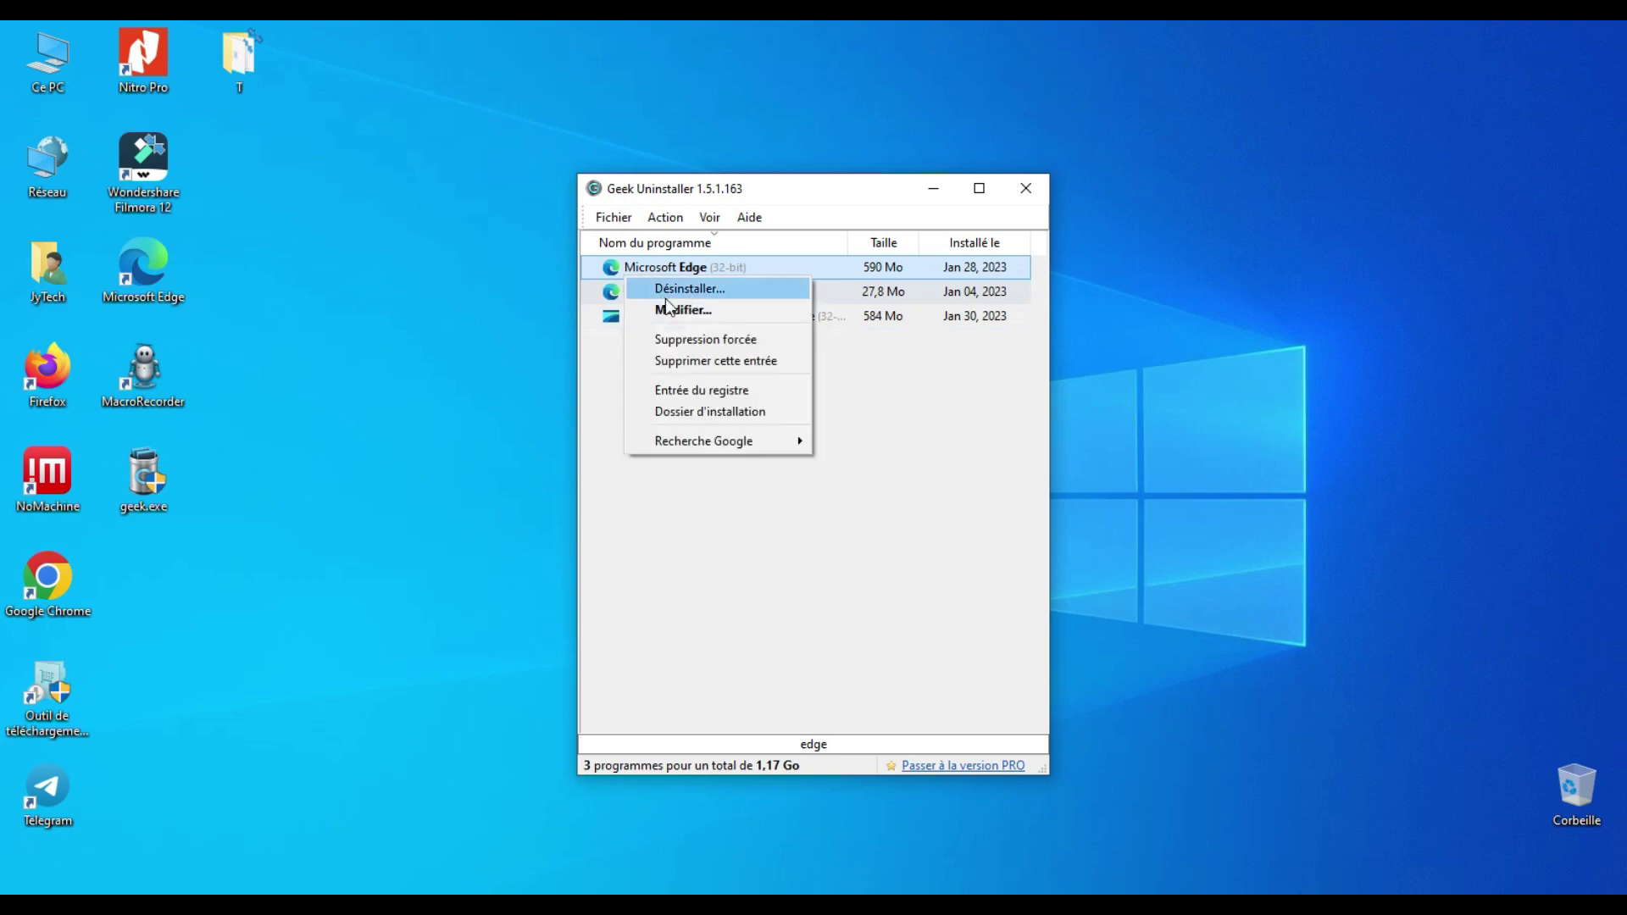
click(681, 314)
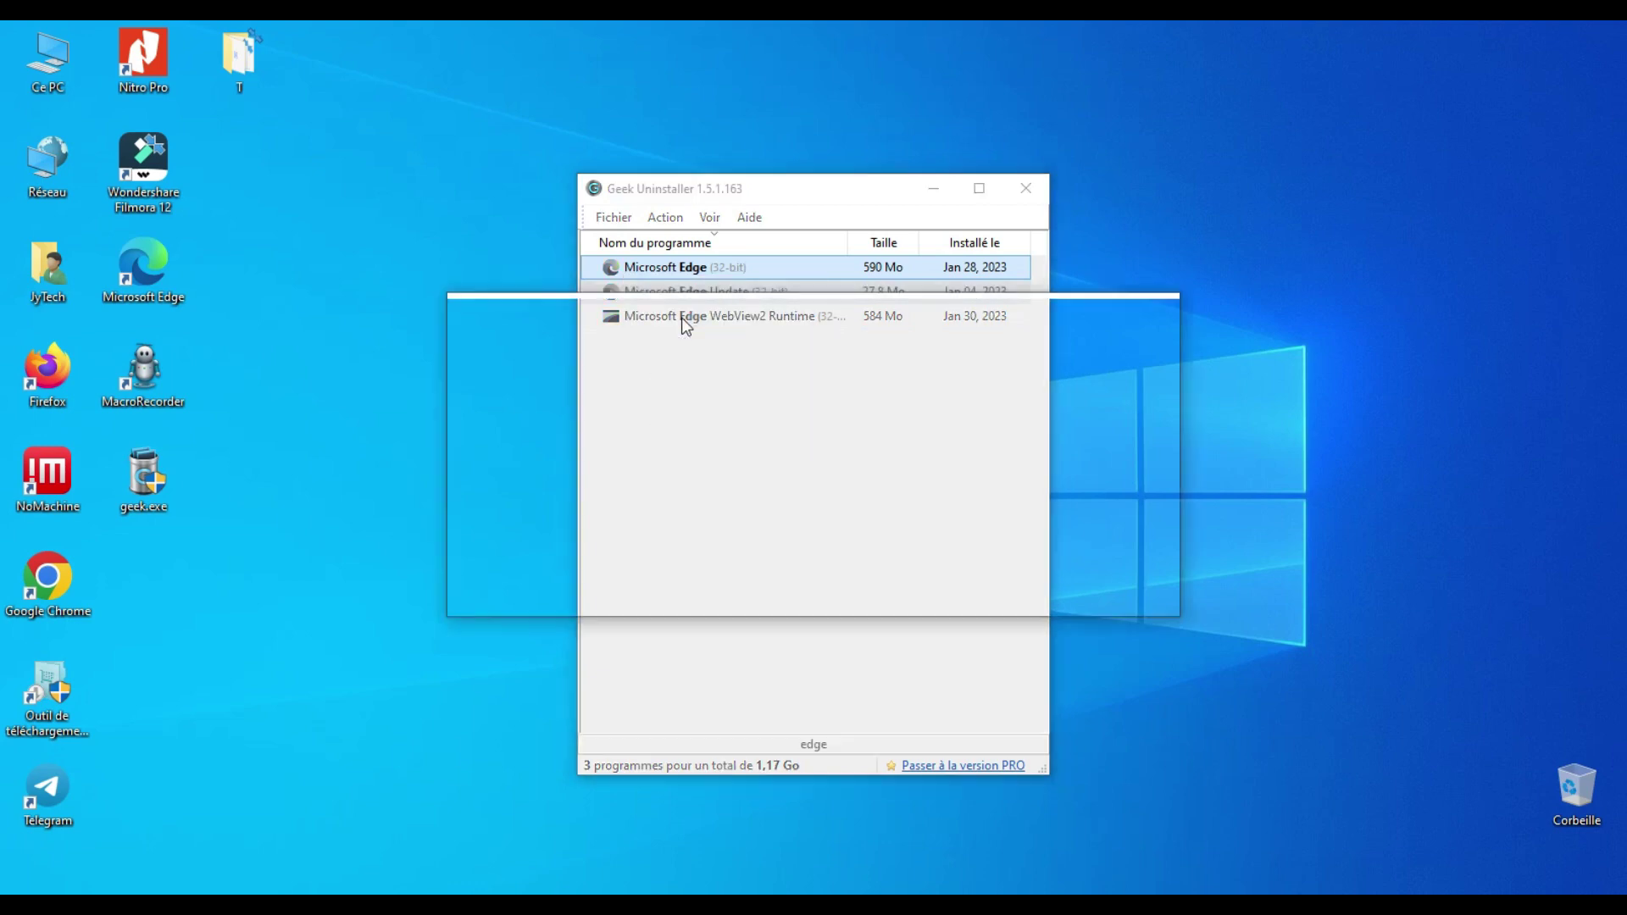
click(1078, 558)
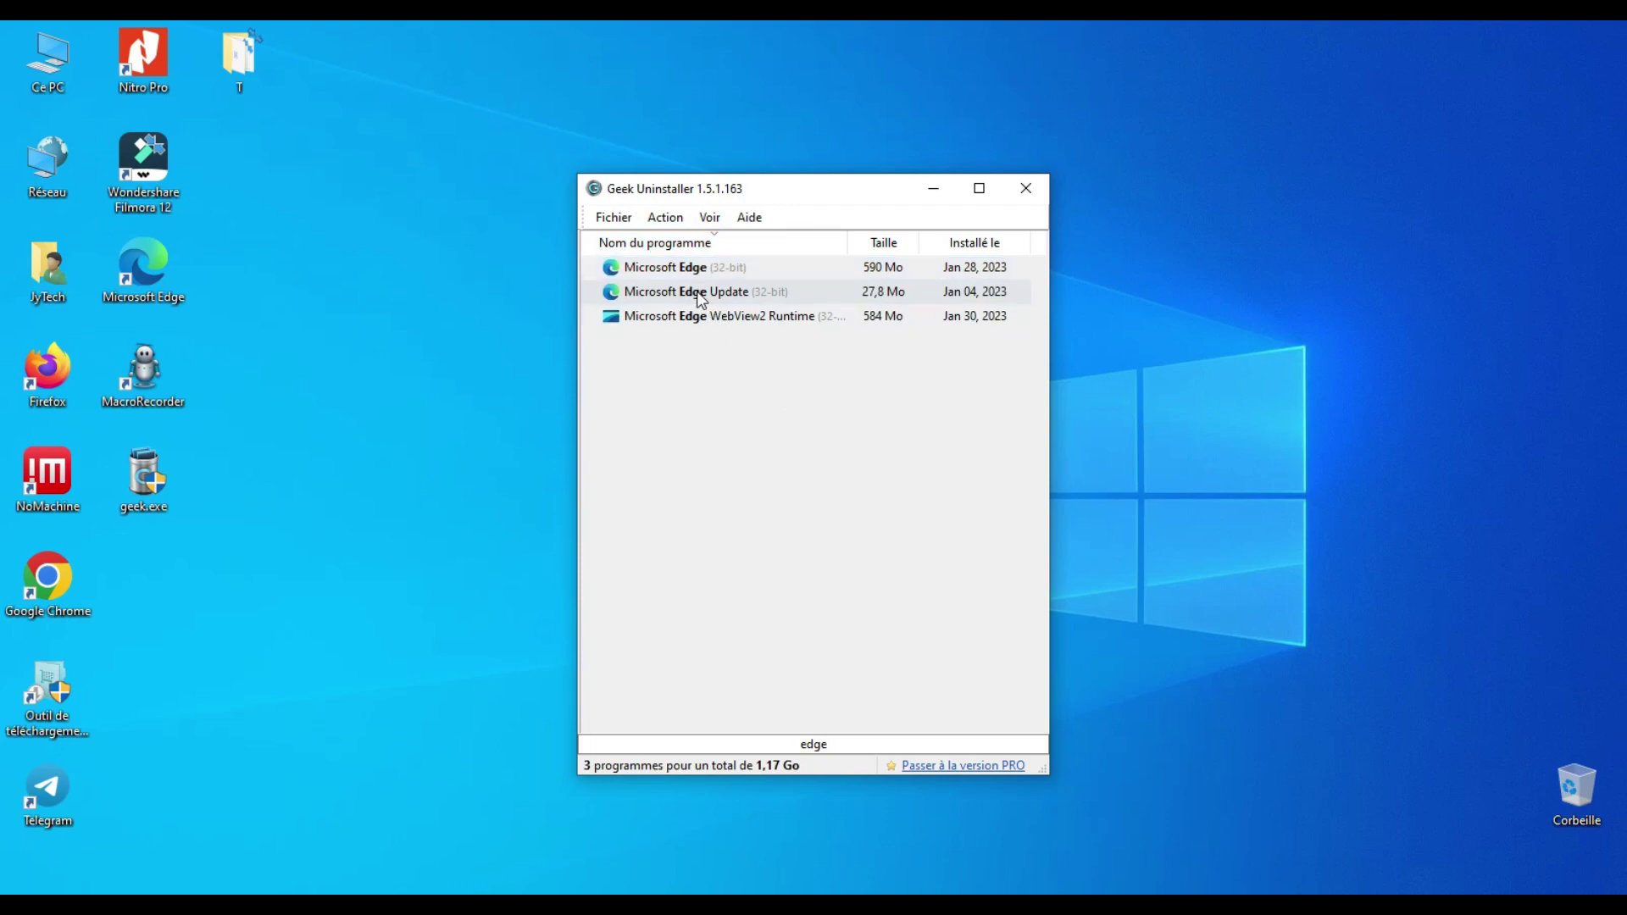
click(678, 267)
right_click(679, 267)
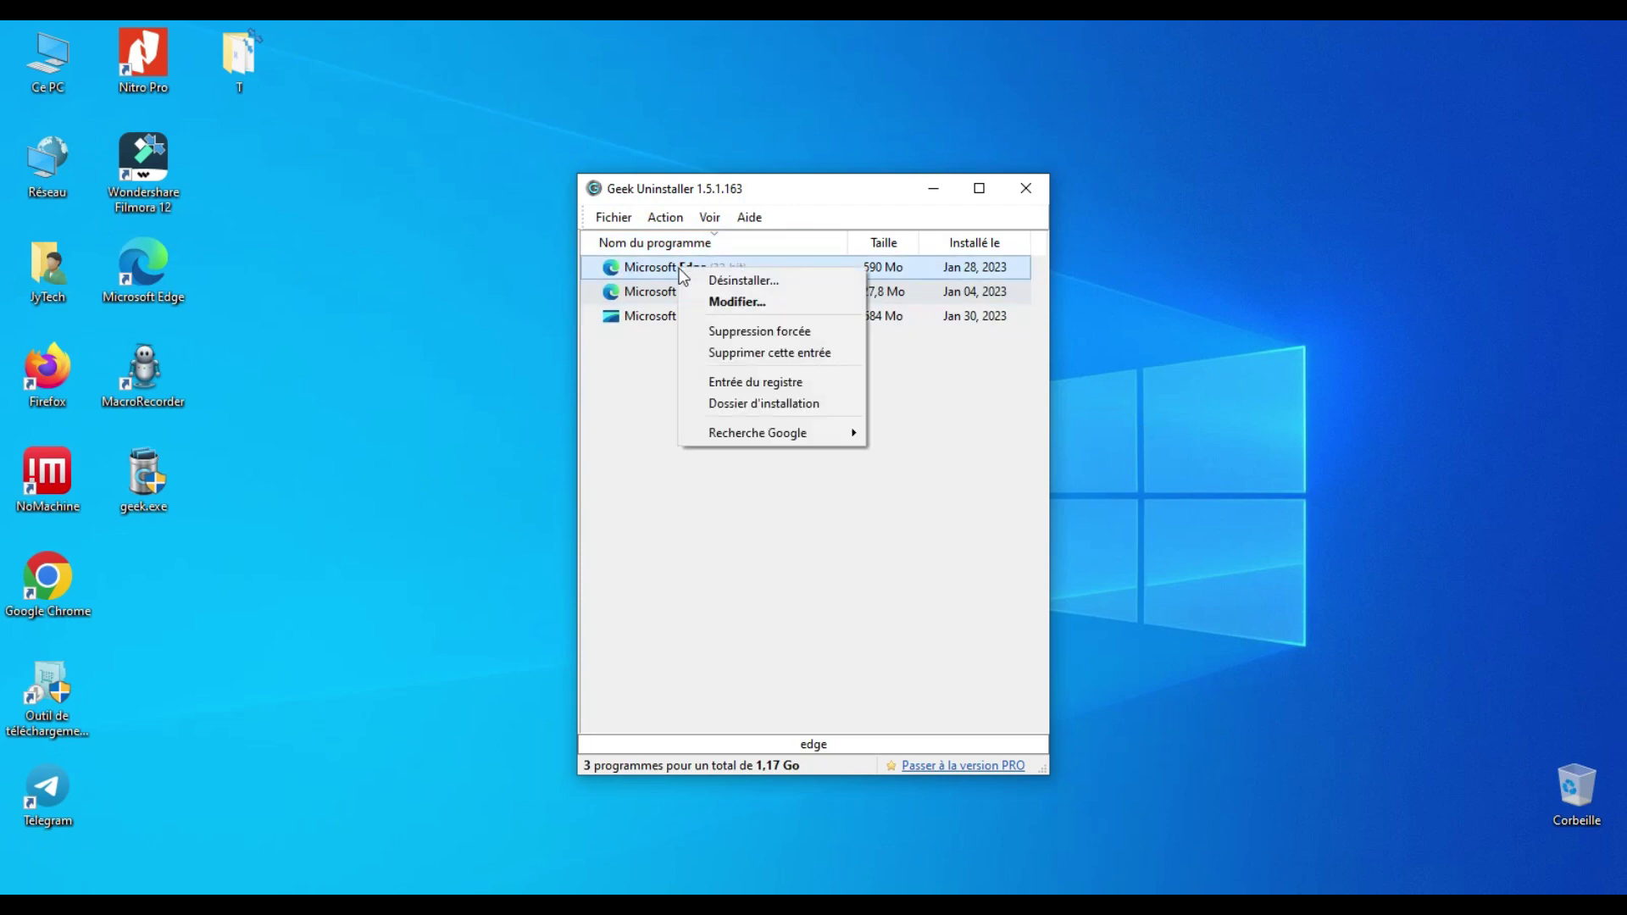
click(742, 332)
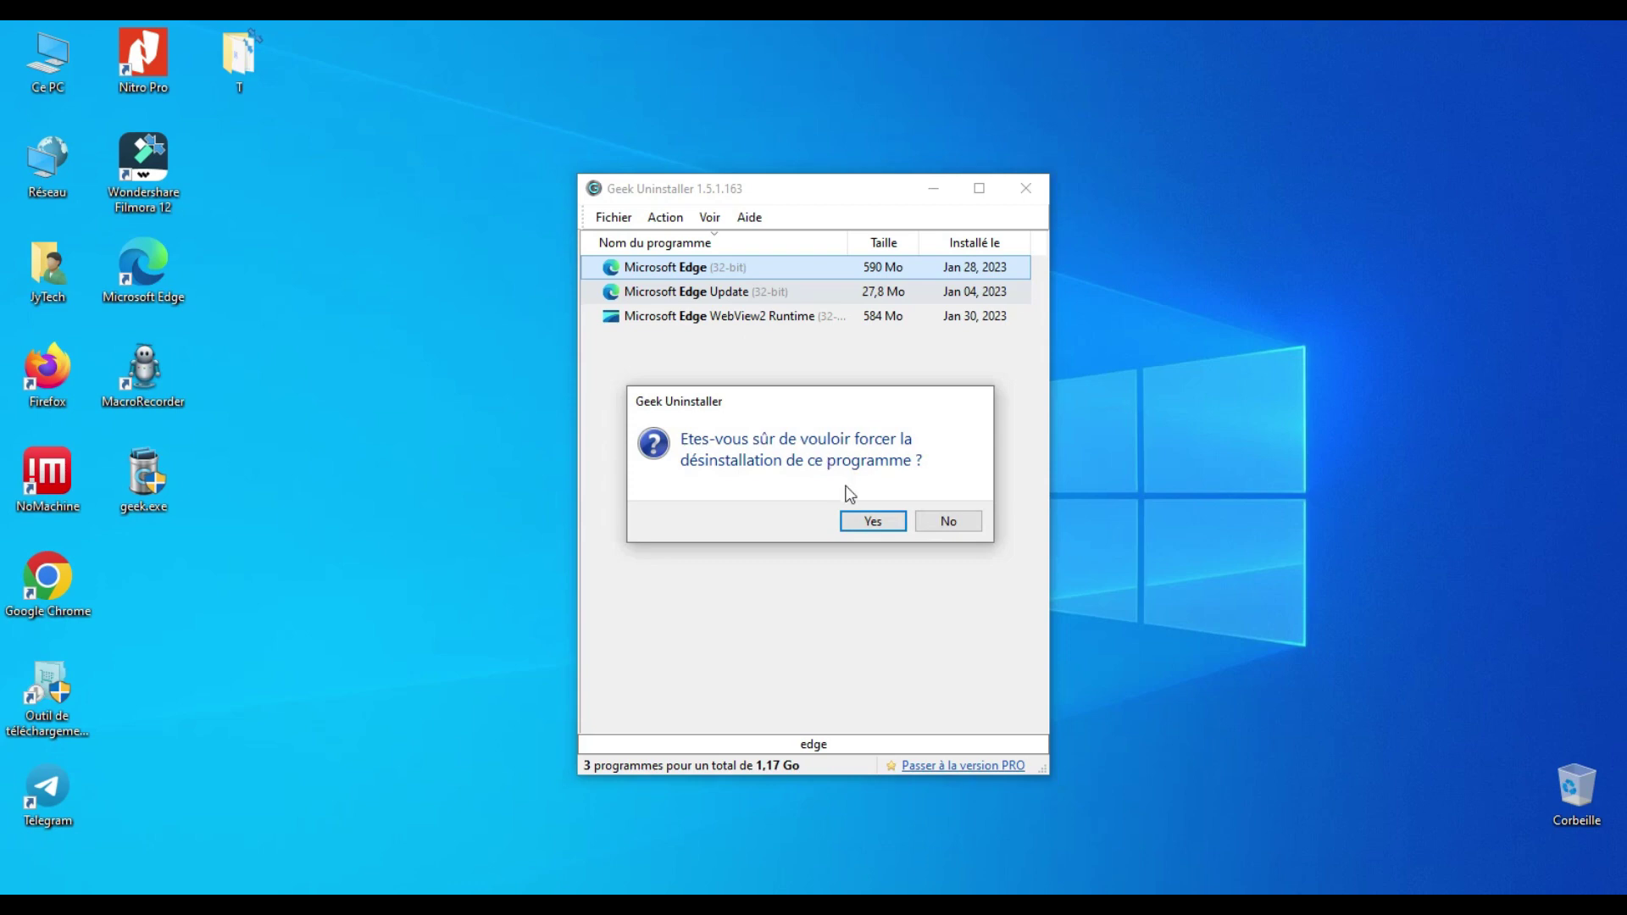
click(873, 521)
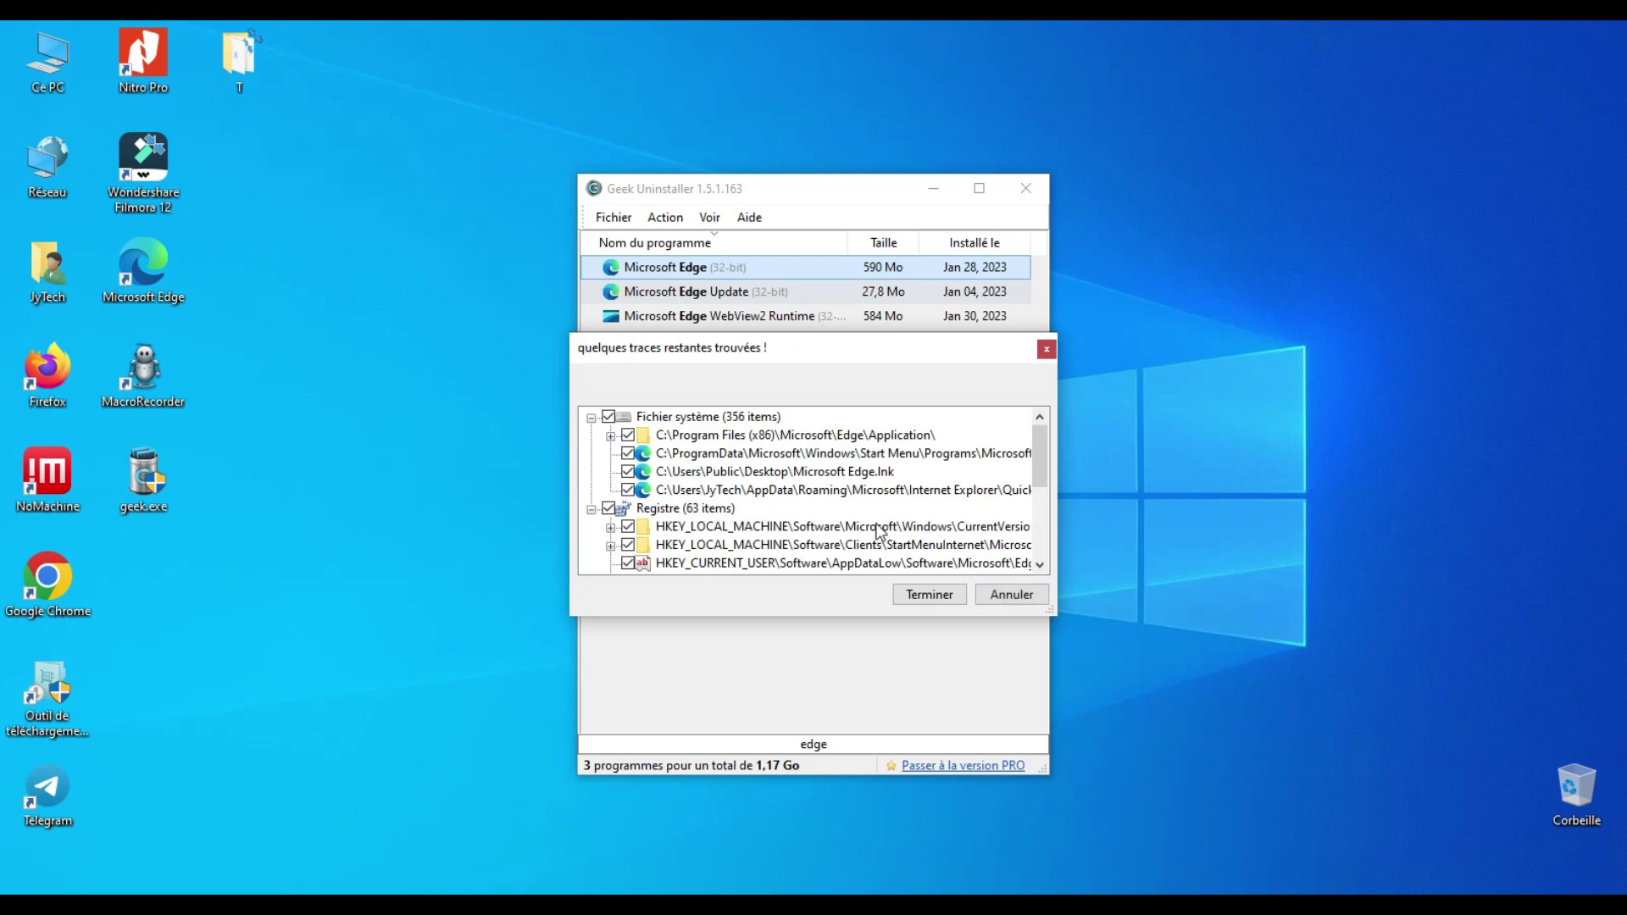
mouse_move(1045, 464)
mouse_down()
mouse_move(1051, 527)
mouse_move(1066, 442)
mouse_up()
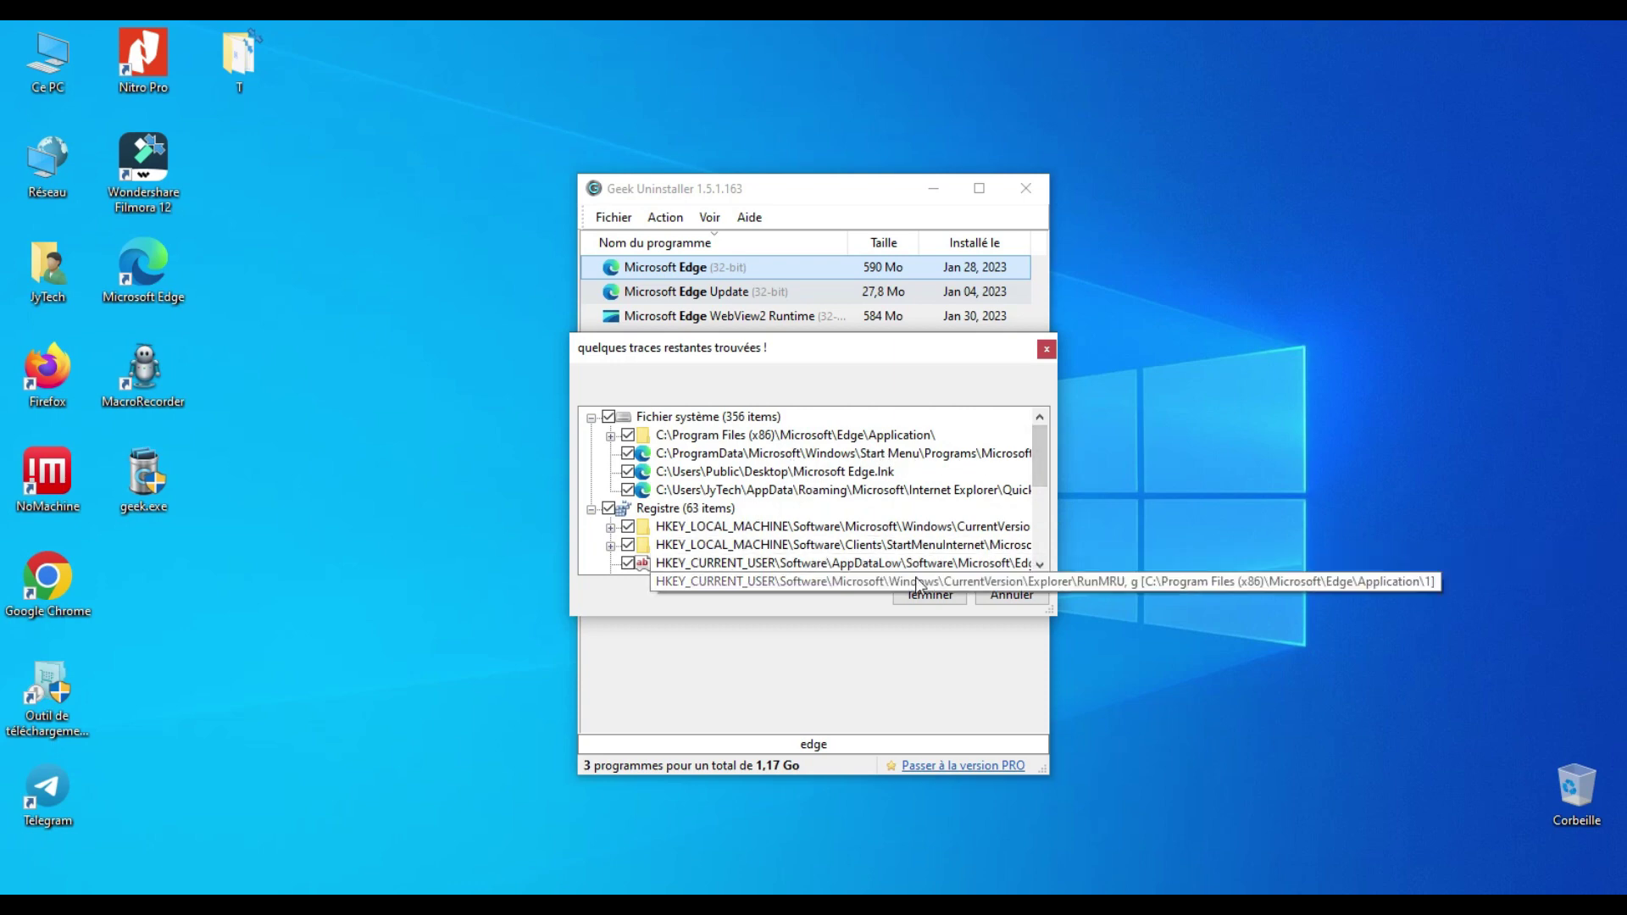
click(947, 593)
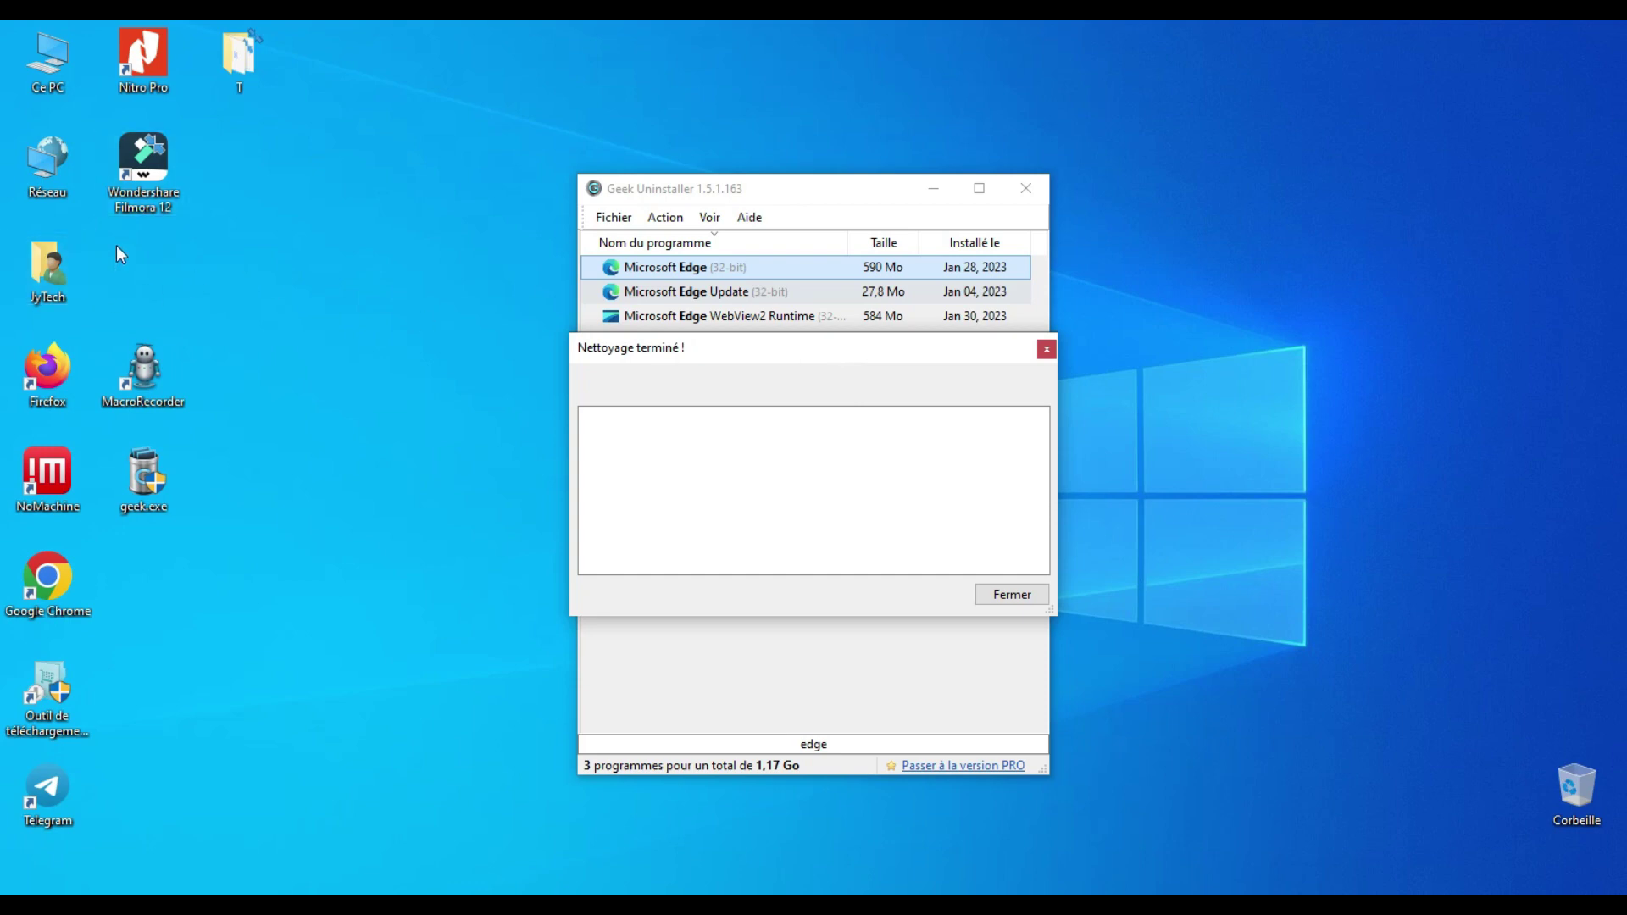
Step: Force-remove Microsoft Edge Update and delete its leftover traces
click(1013, 596)
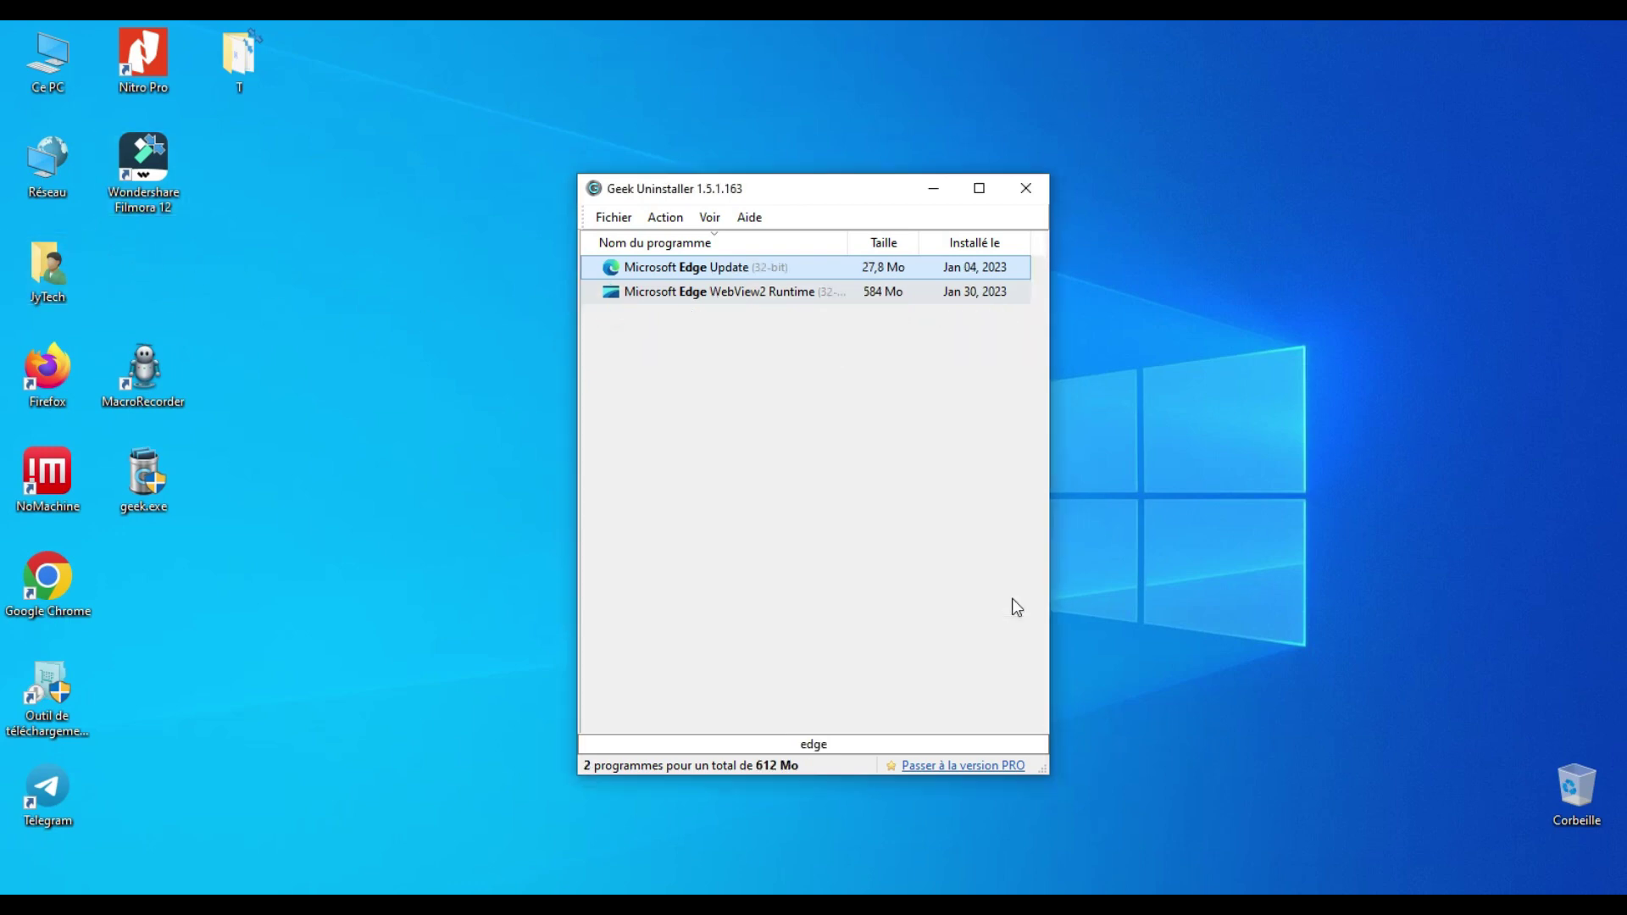
right_click(701, 264)
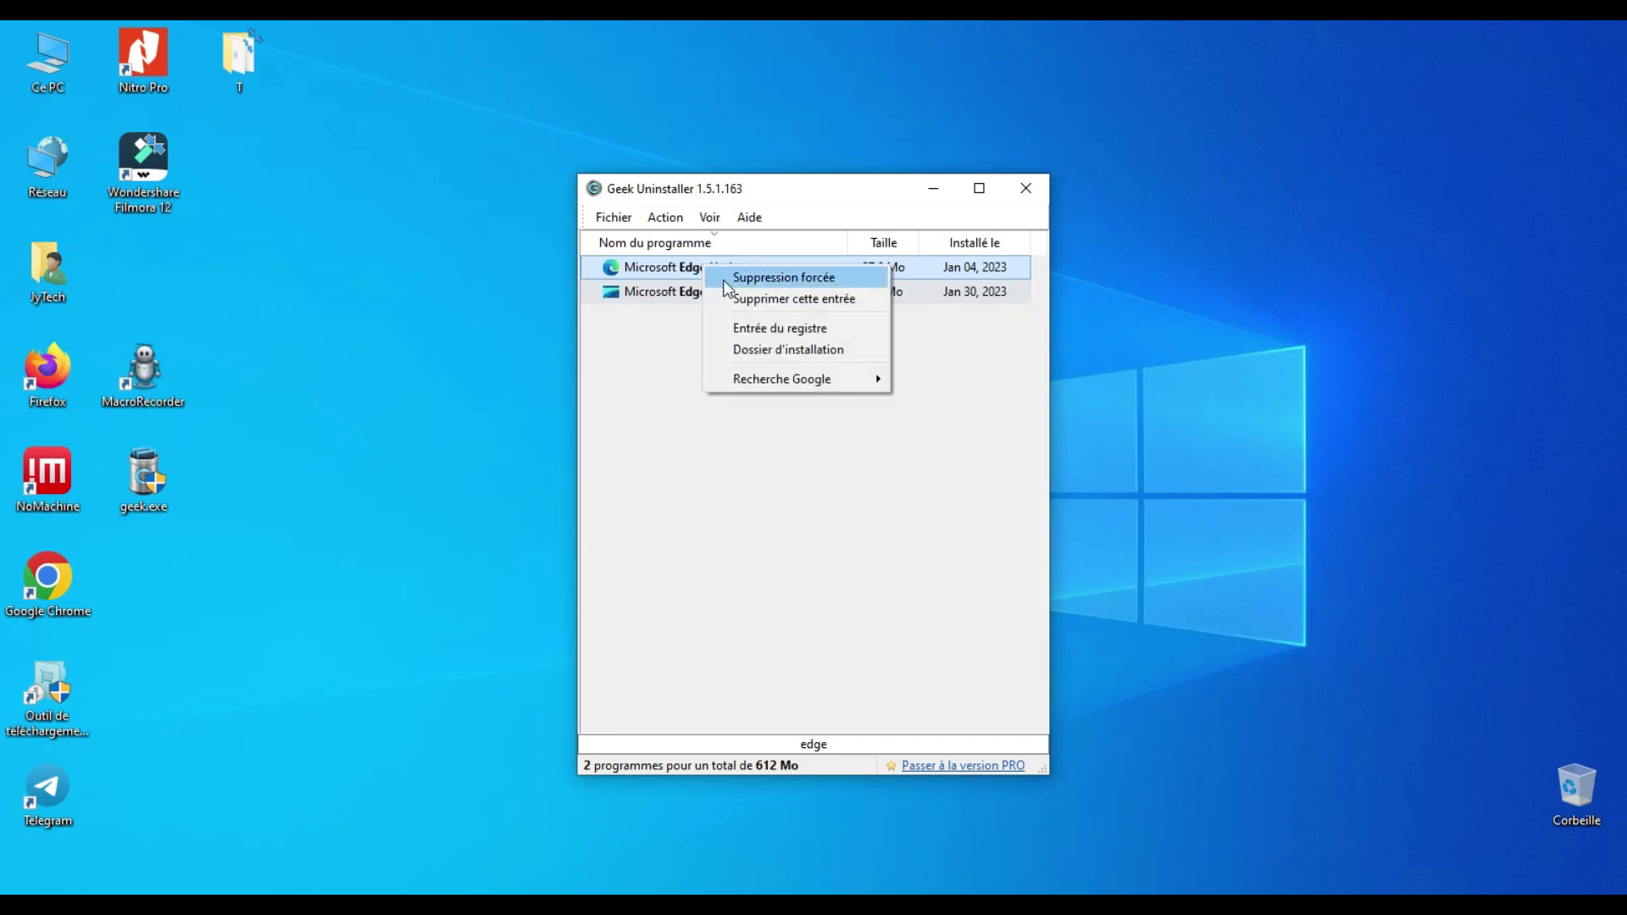
click(745, 278)
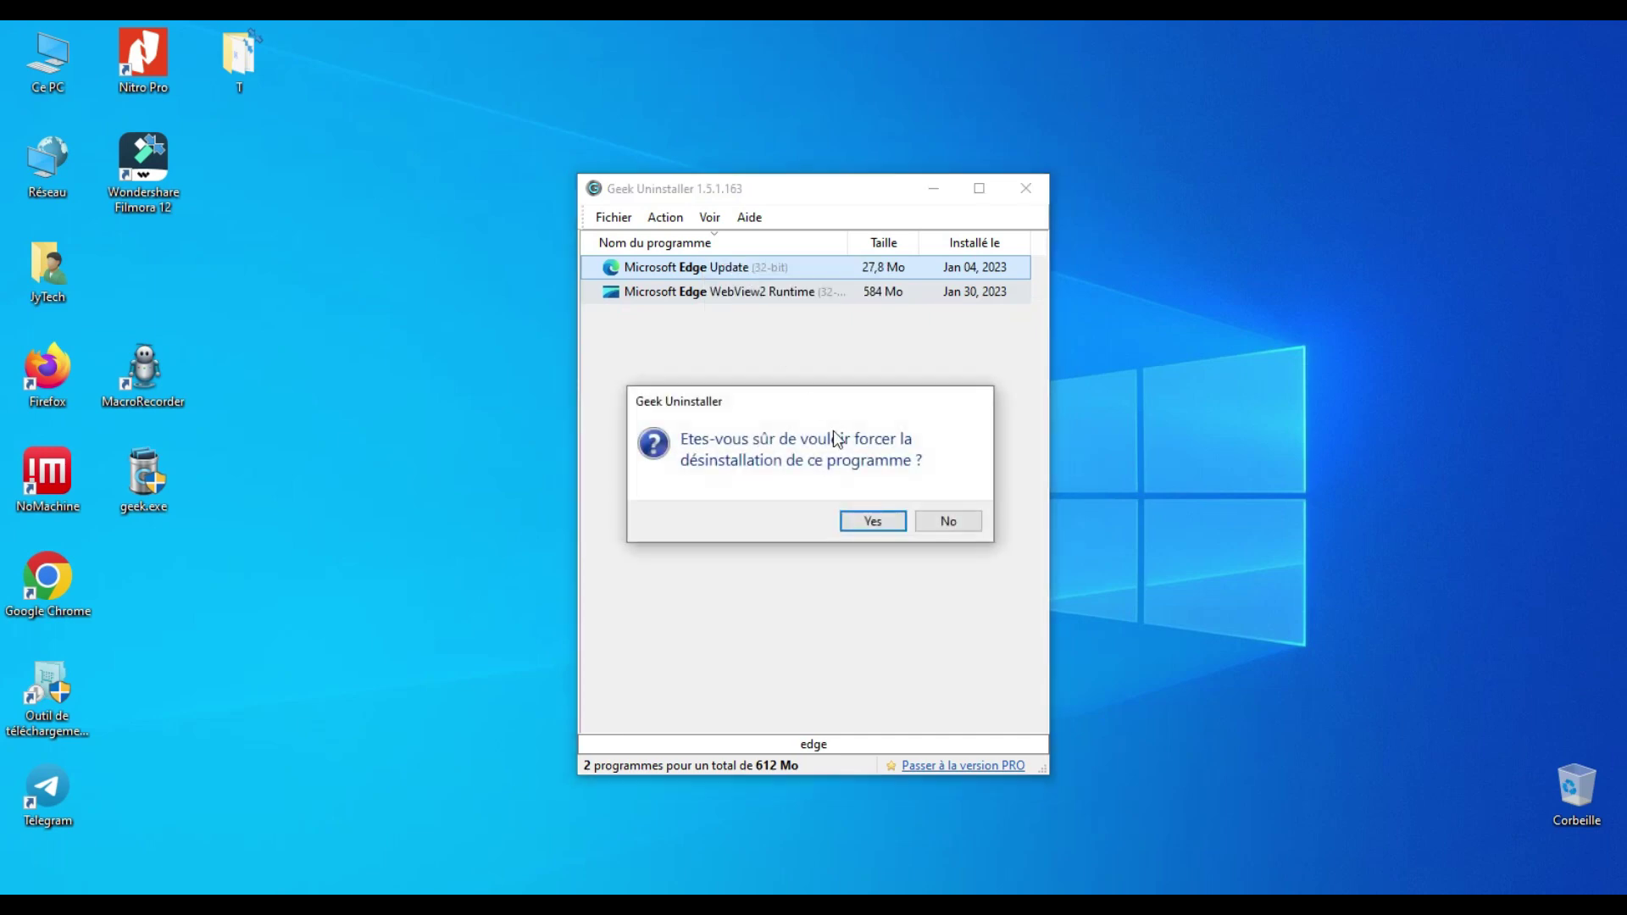
click(877, 519)
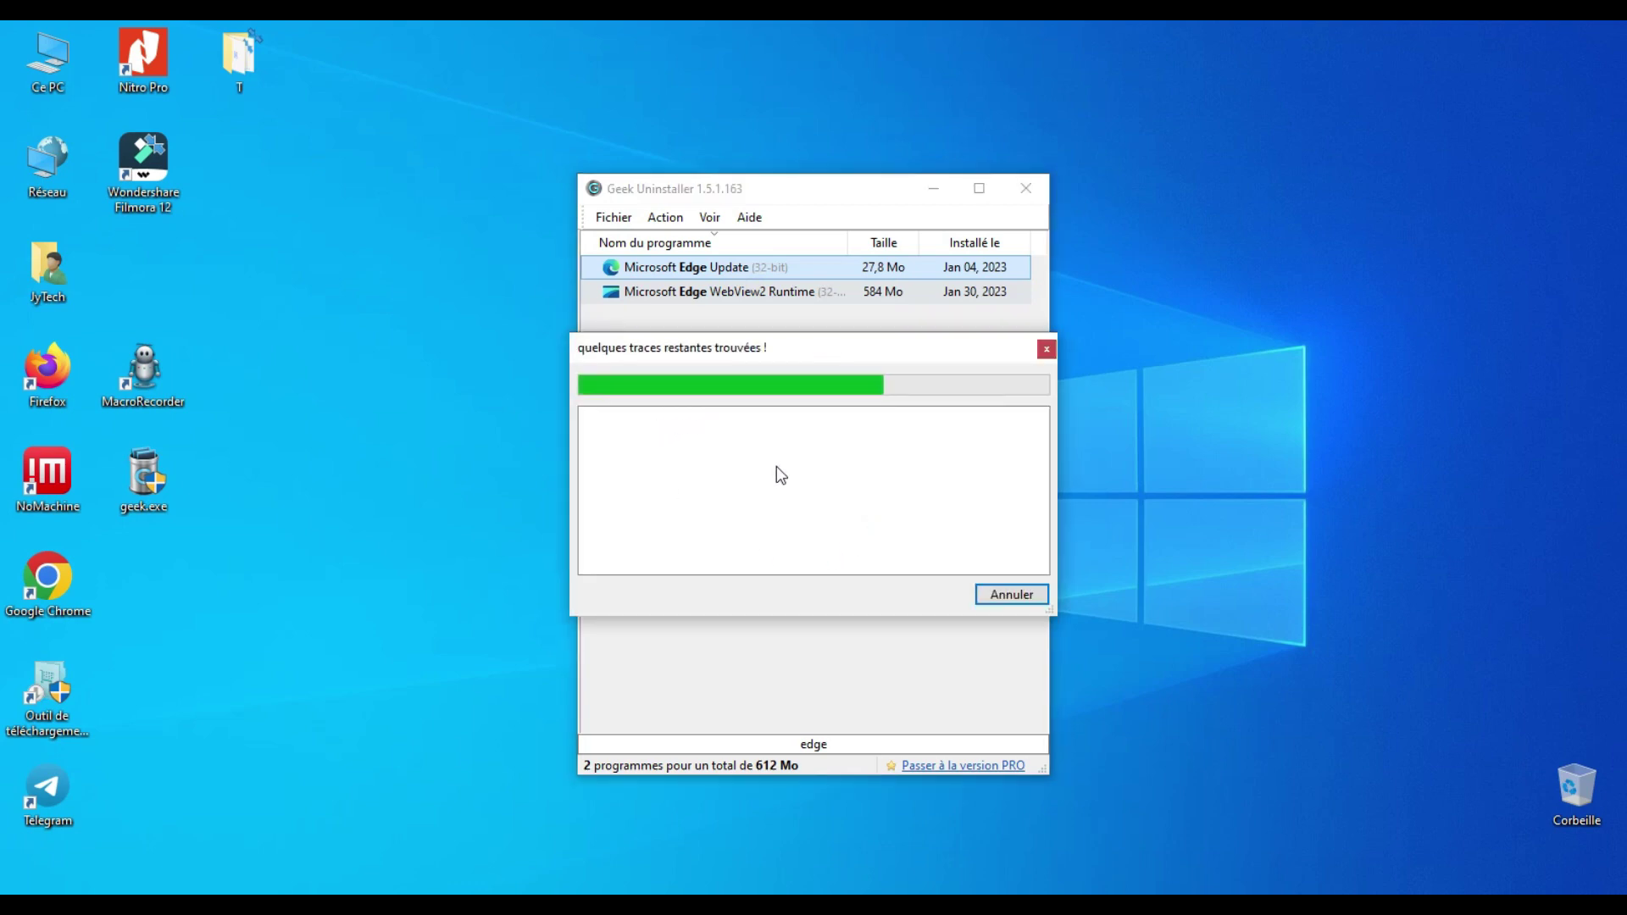
click(926, 593)
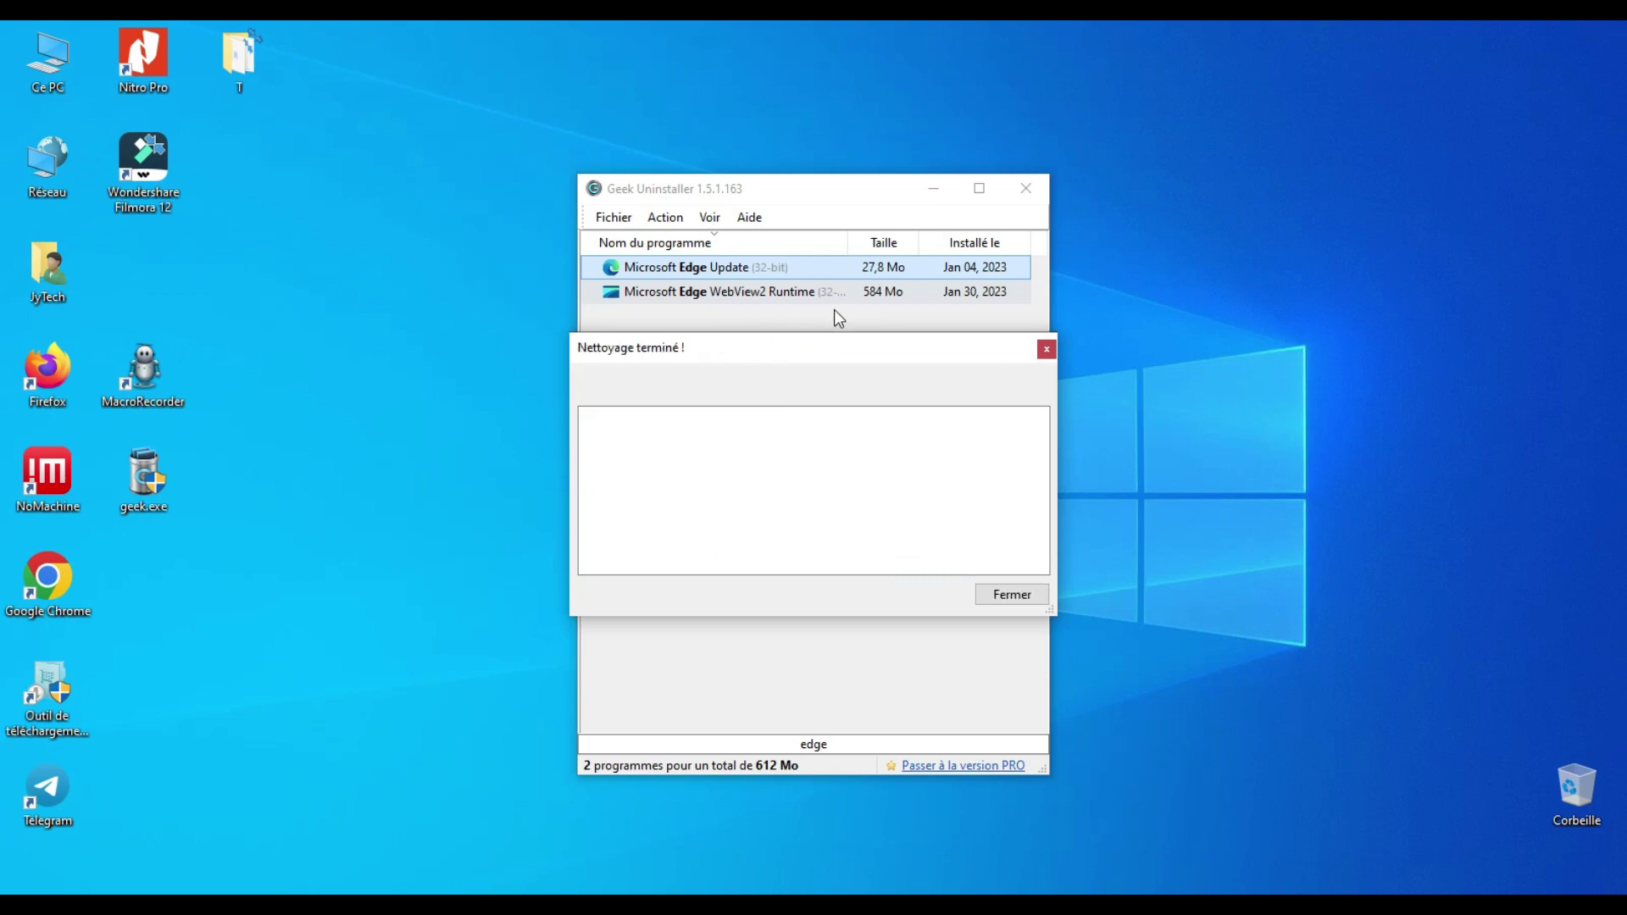
click(1008, 594)
Step: Force-remove Microsoft Edge WebView2 Runtime and clear its 375 file and 18 registry traces
click(807, 425)
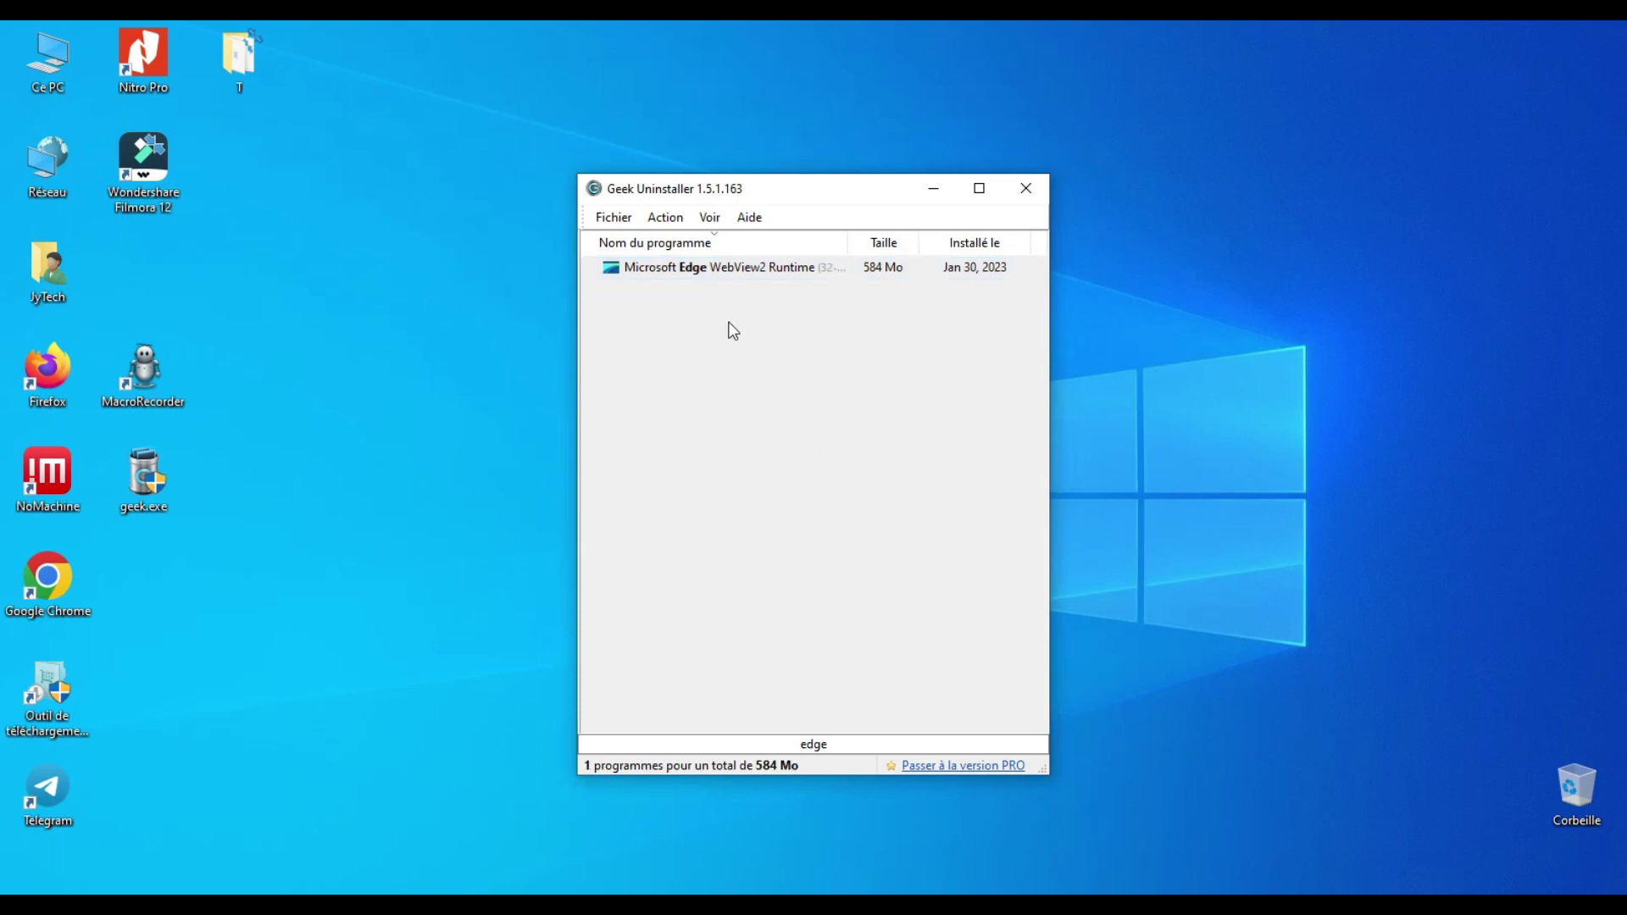
click(672, 273)
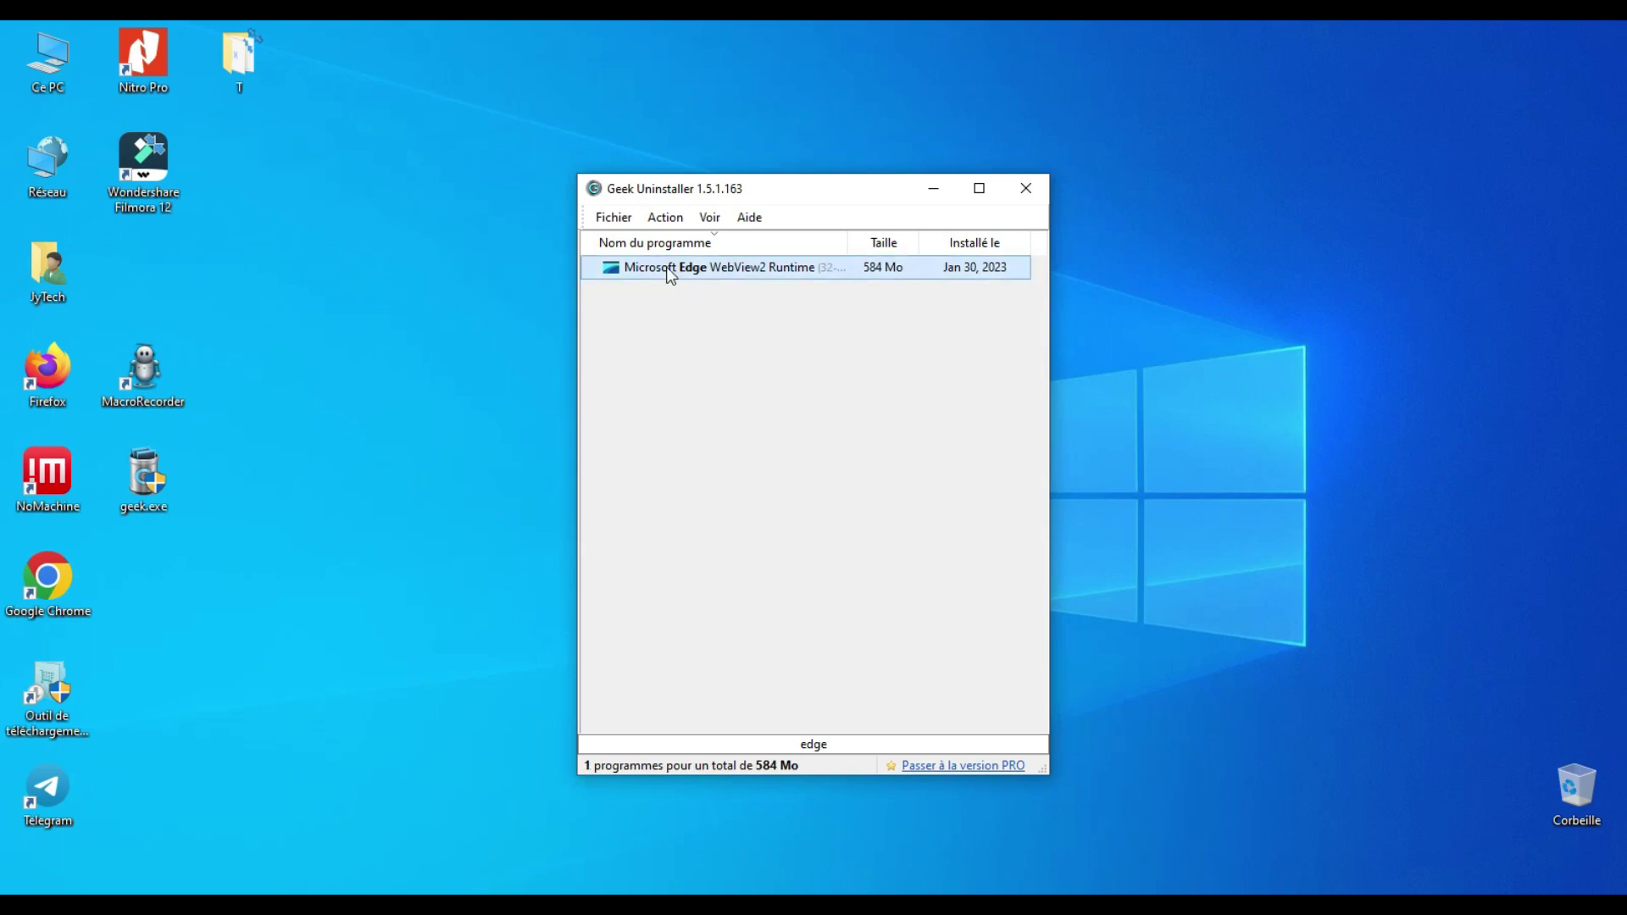
right_click(670, 276)
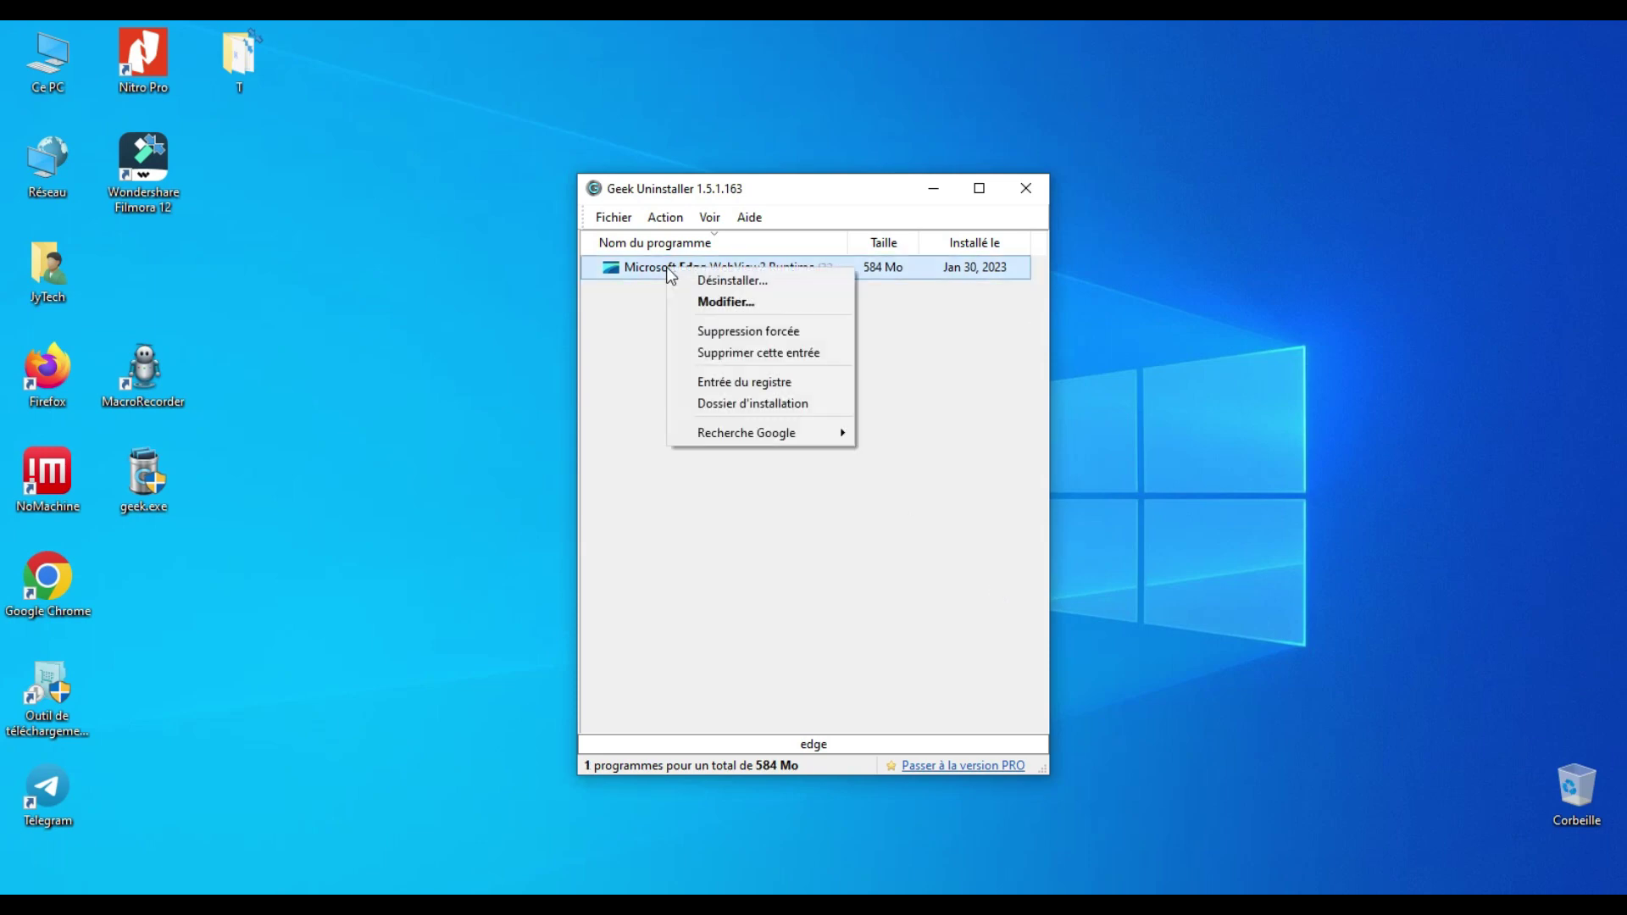
click(725, 339)
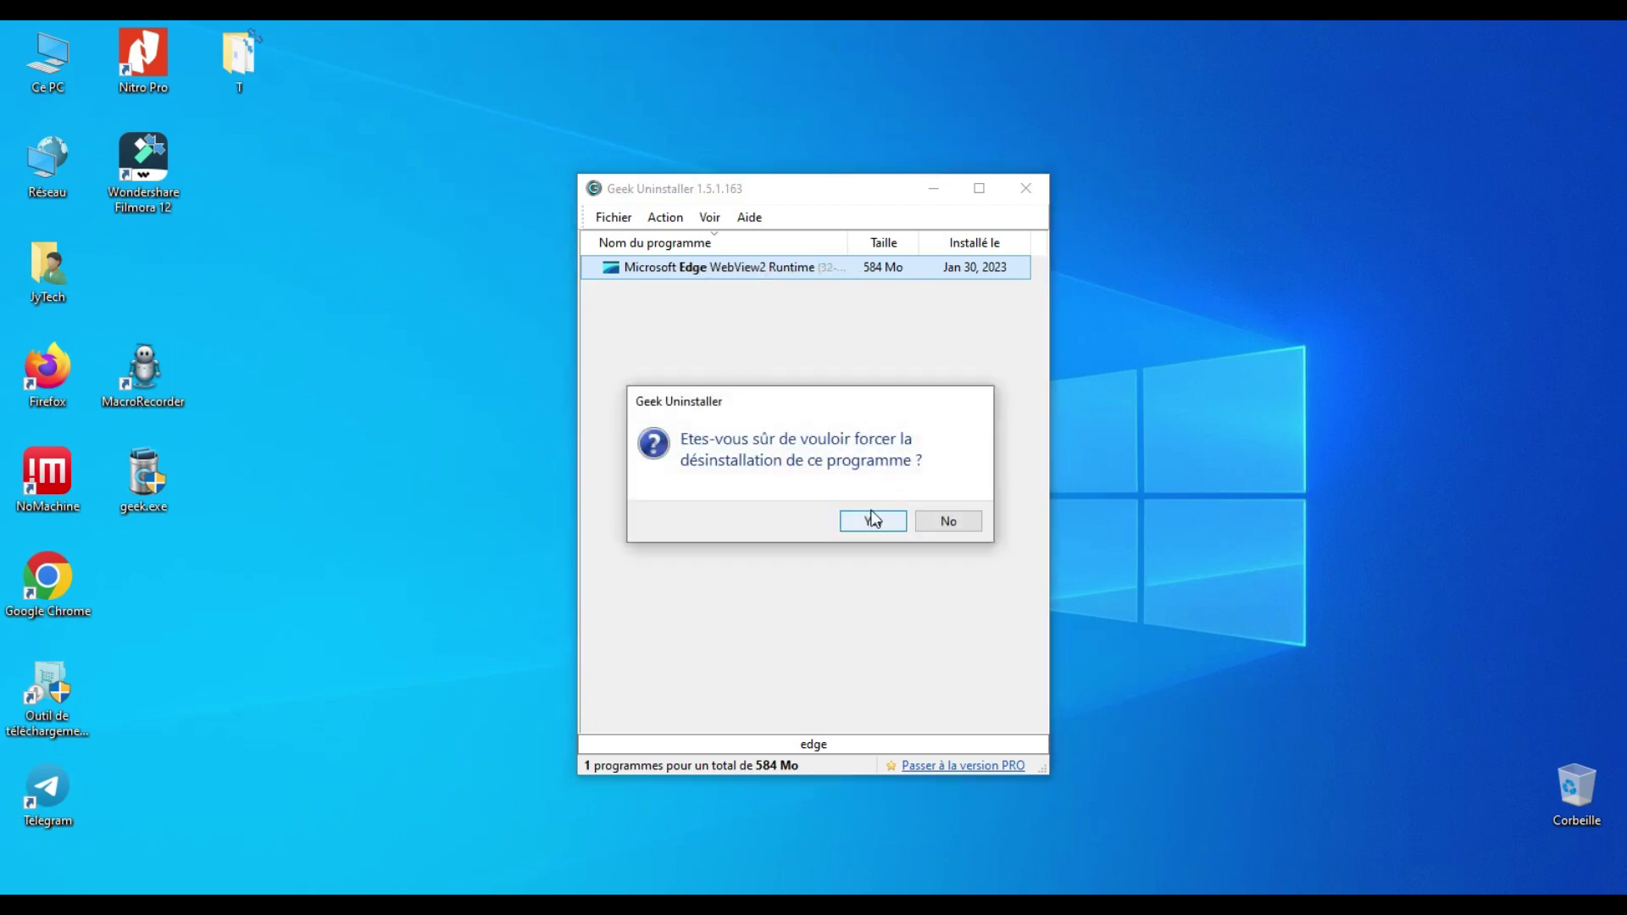
click(871, 519)
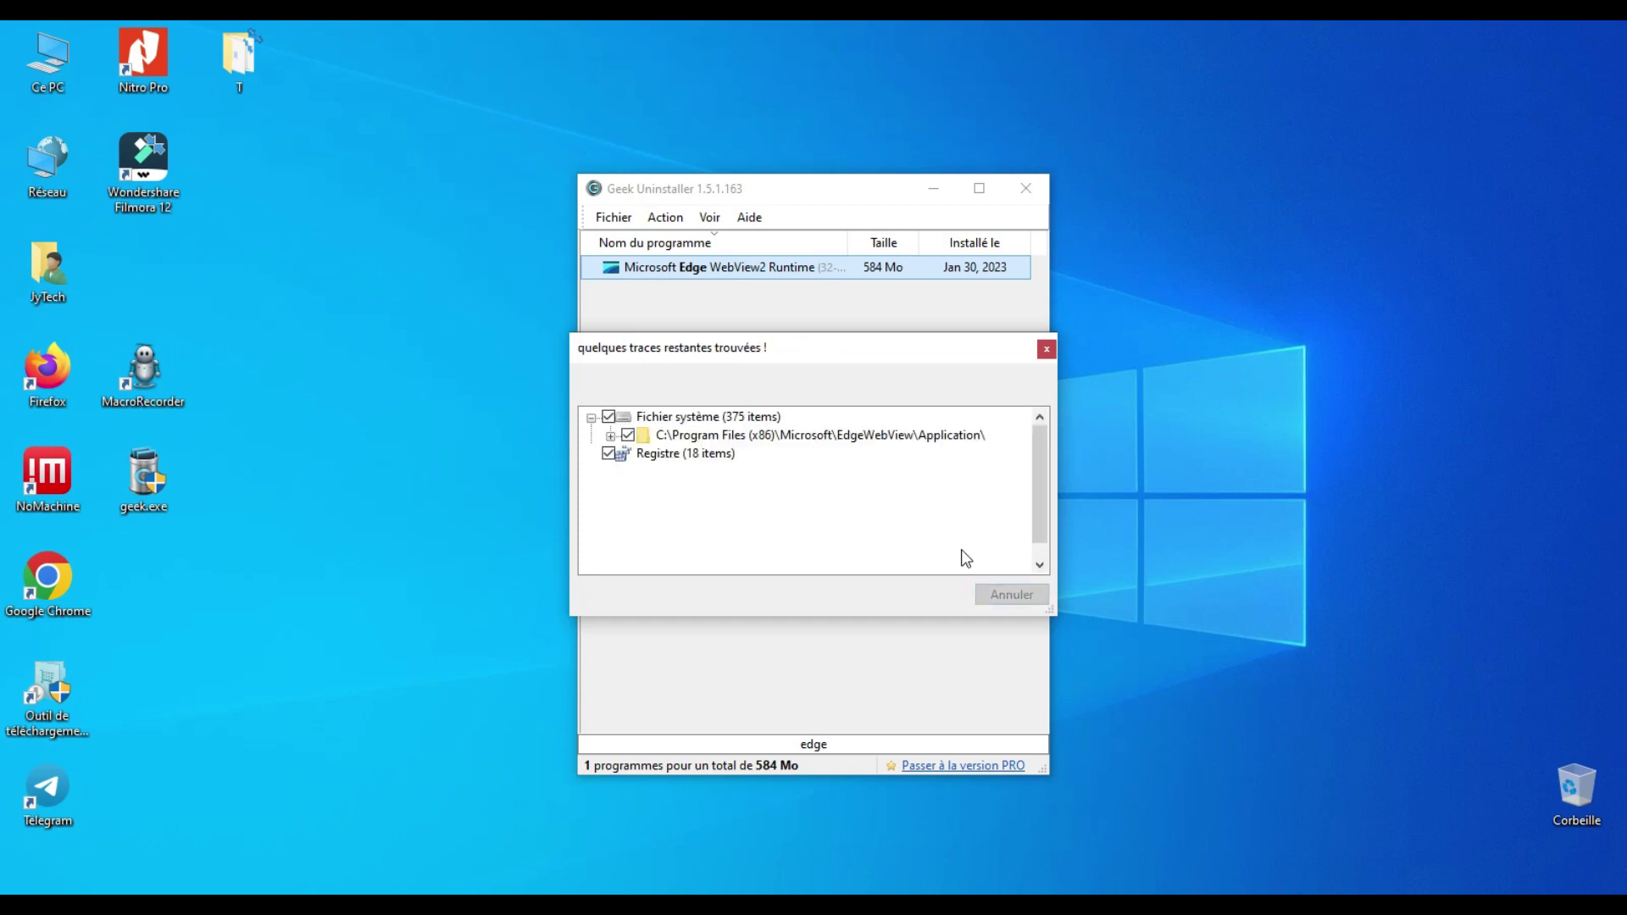
click(938, 594)
click(988, 593)
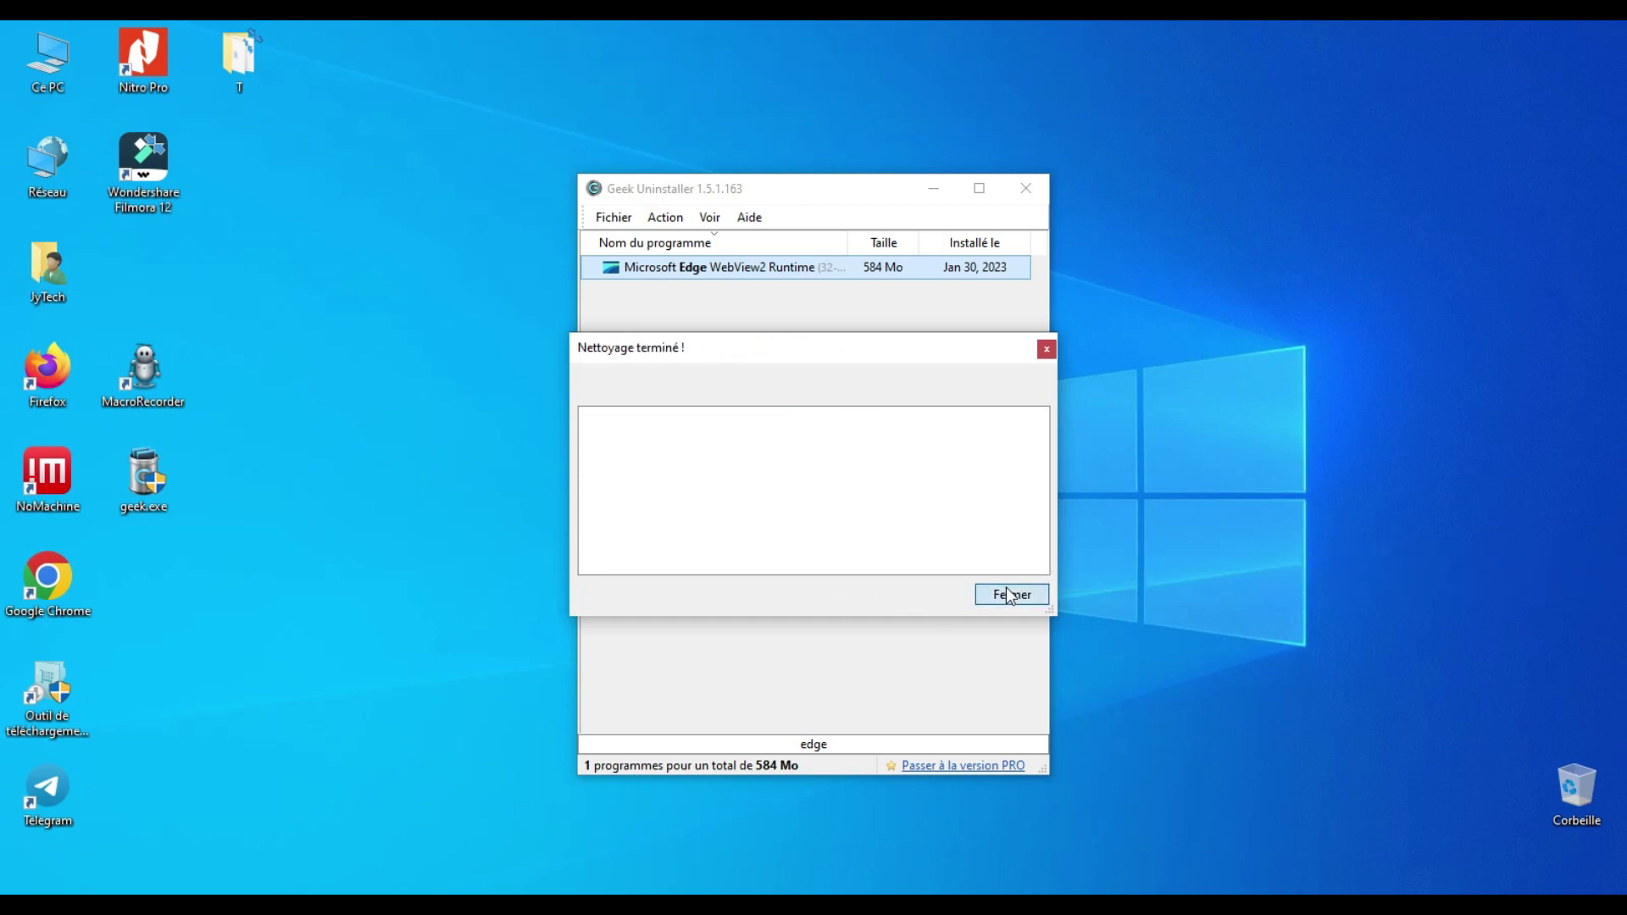
Step: Close Geek Uninstaller and read the 2.txt section on stopping Edge from reinstalling
click(1023, 189)
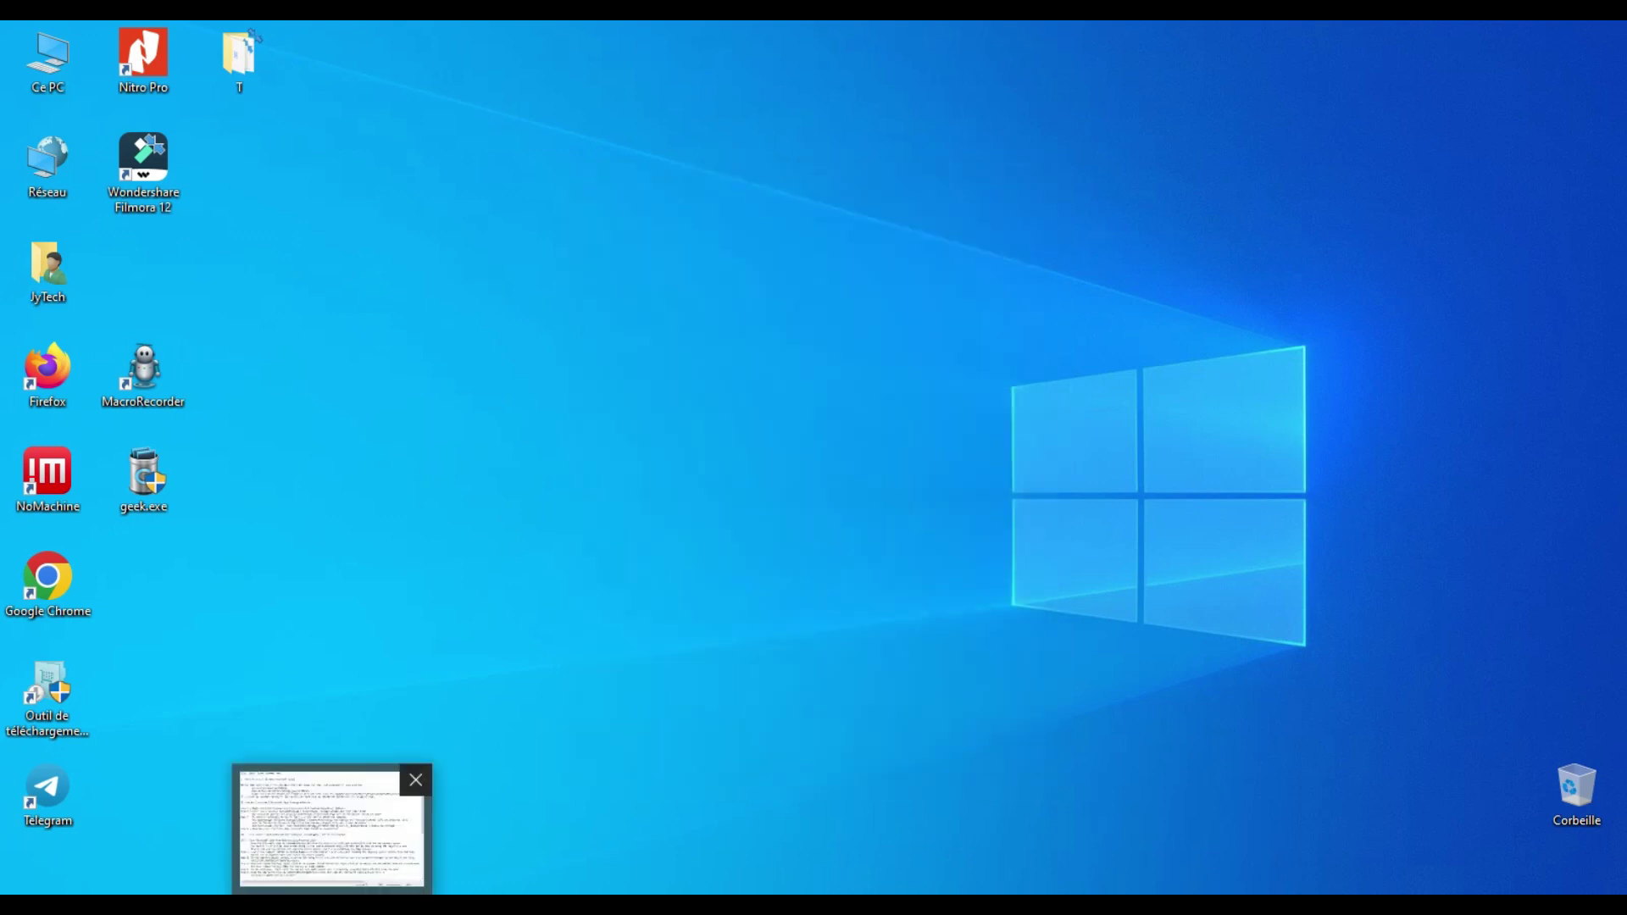
click(332, 905)
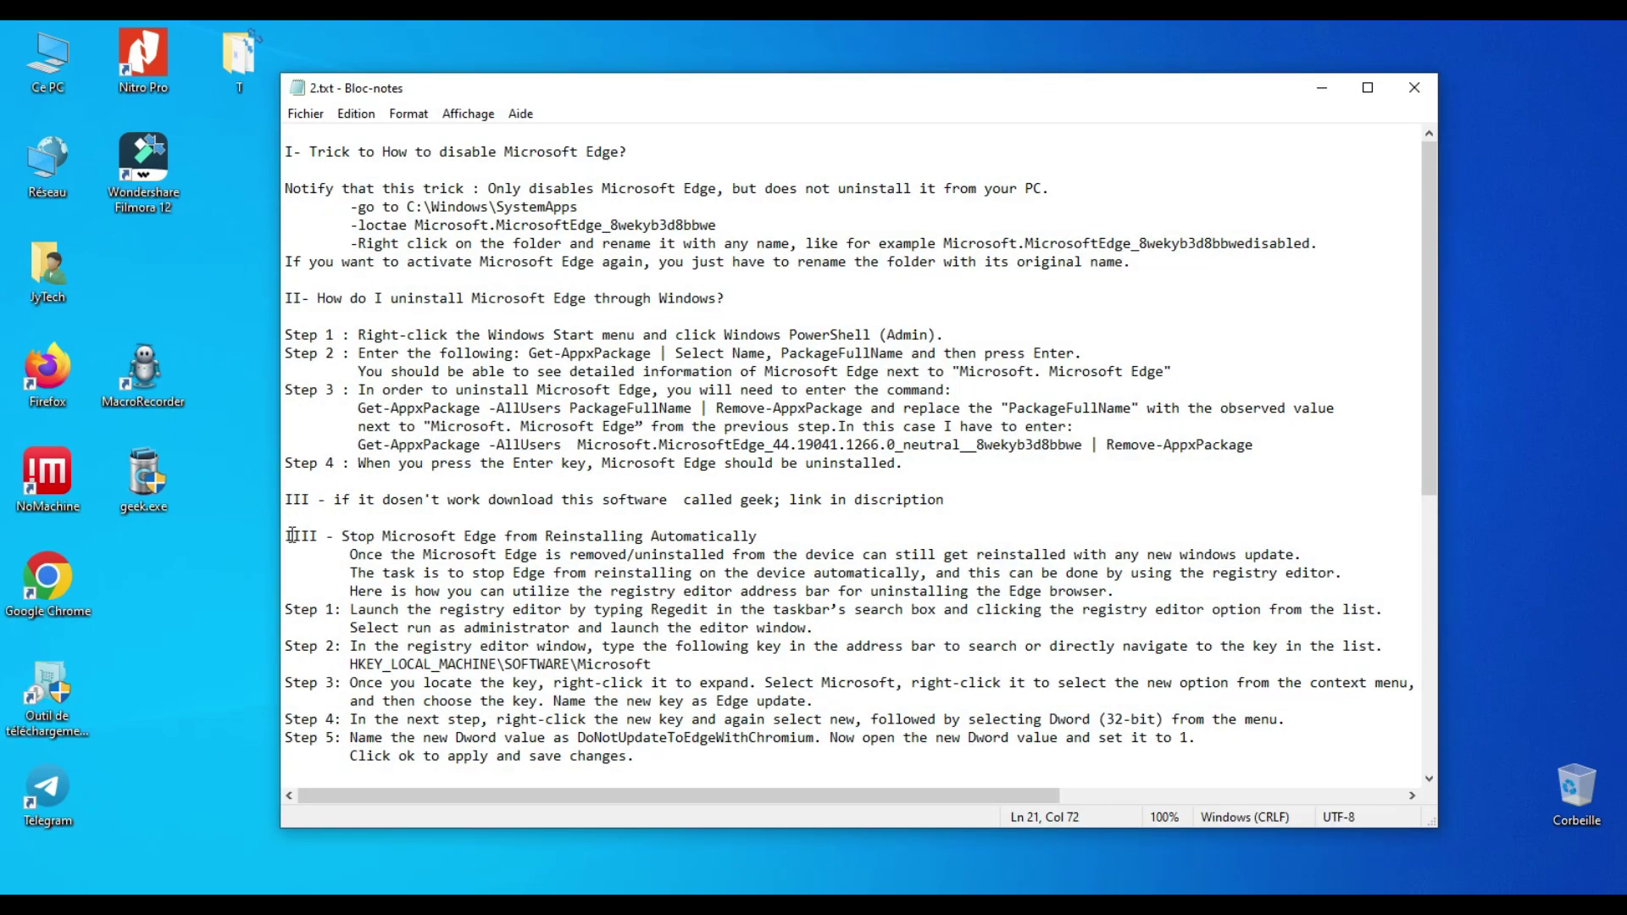
drag(285, 535, 781, 531)
click(689, 556)
drag(353, 550, 1276, 551)
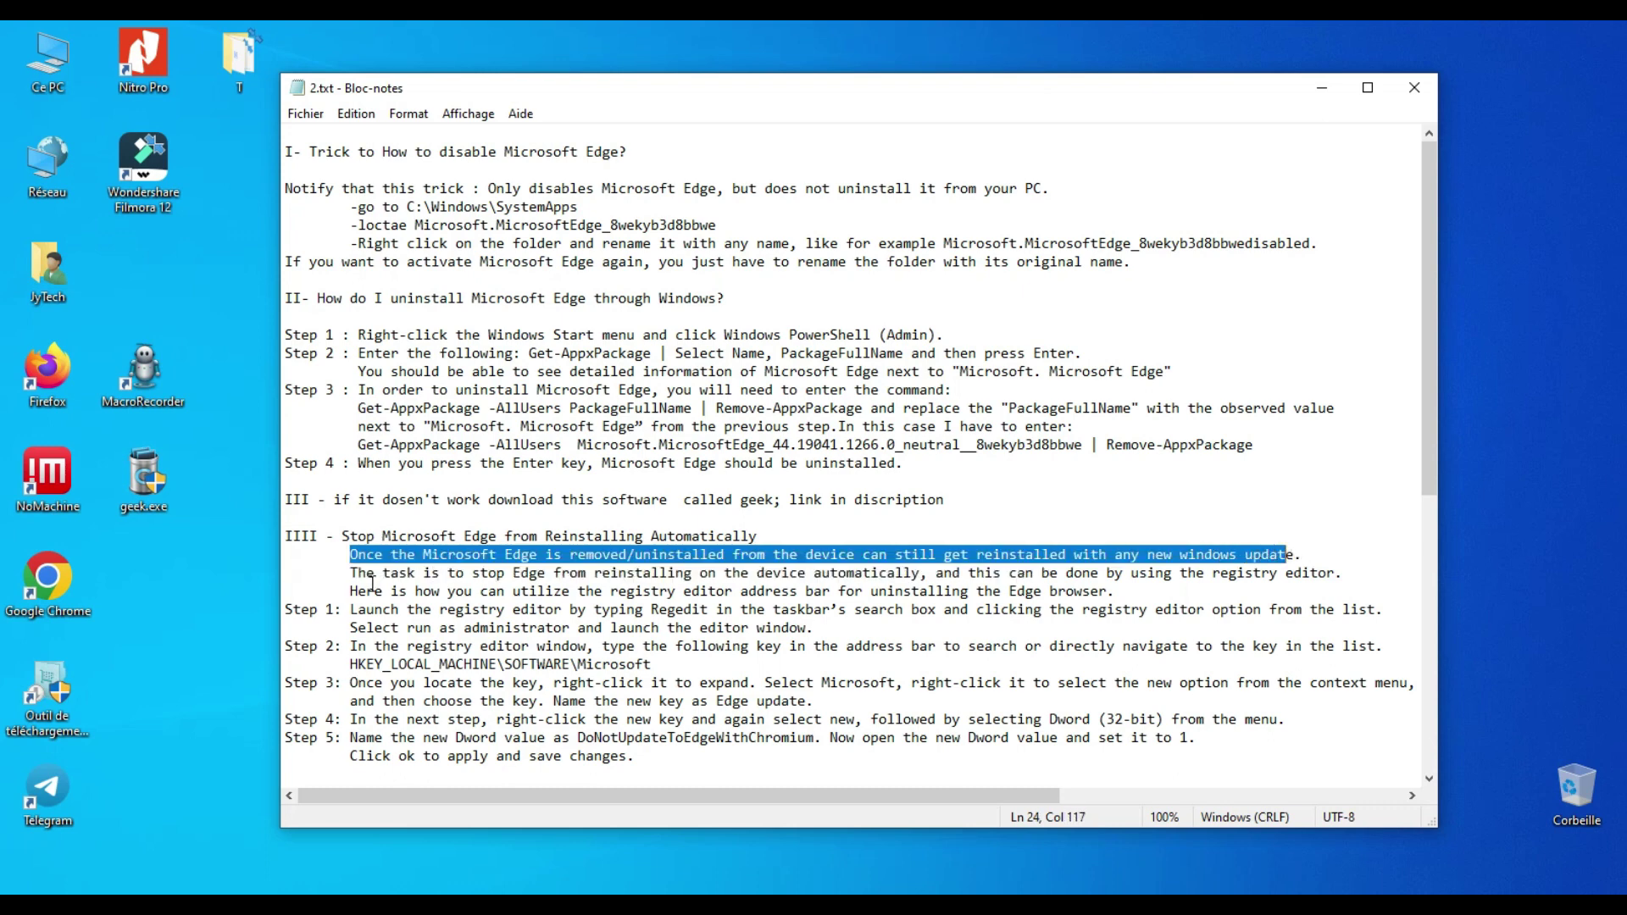
drag(431, 573, 909, 573)
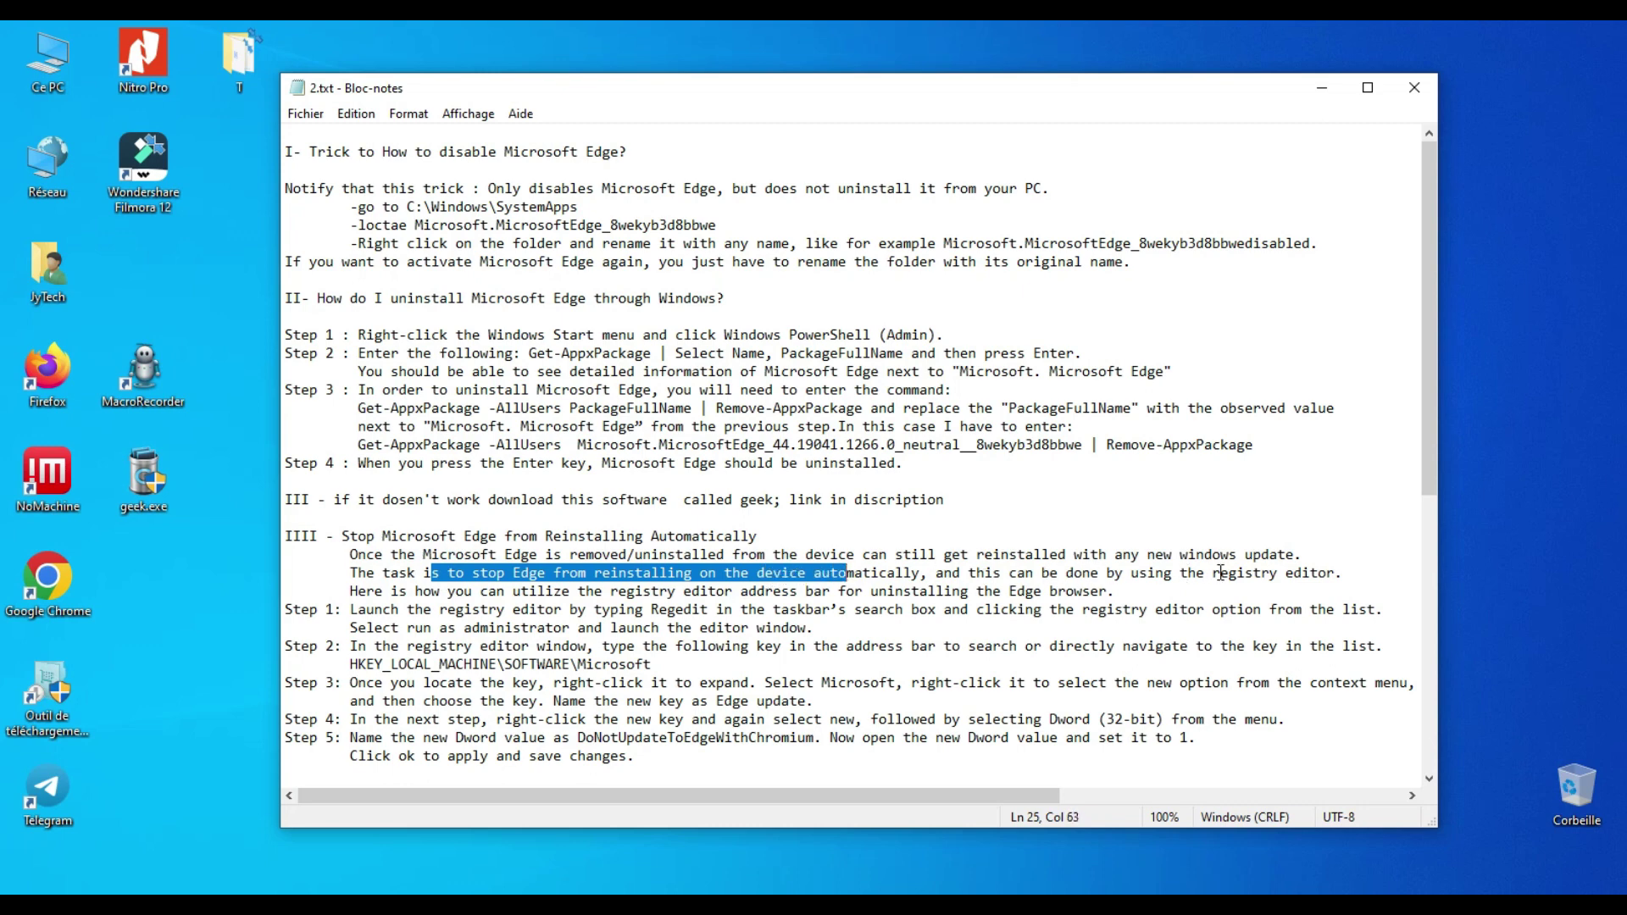
Step: Read the guide's step on launching the registry editor as administrator, then open Start
click(366, 592)
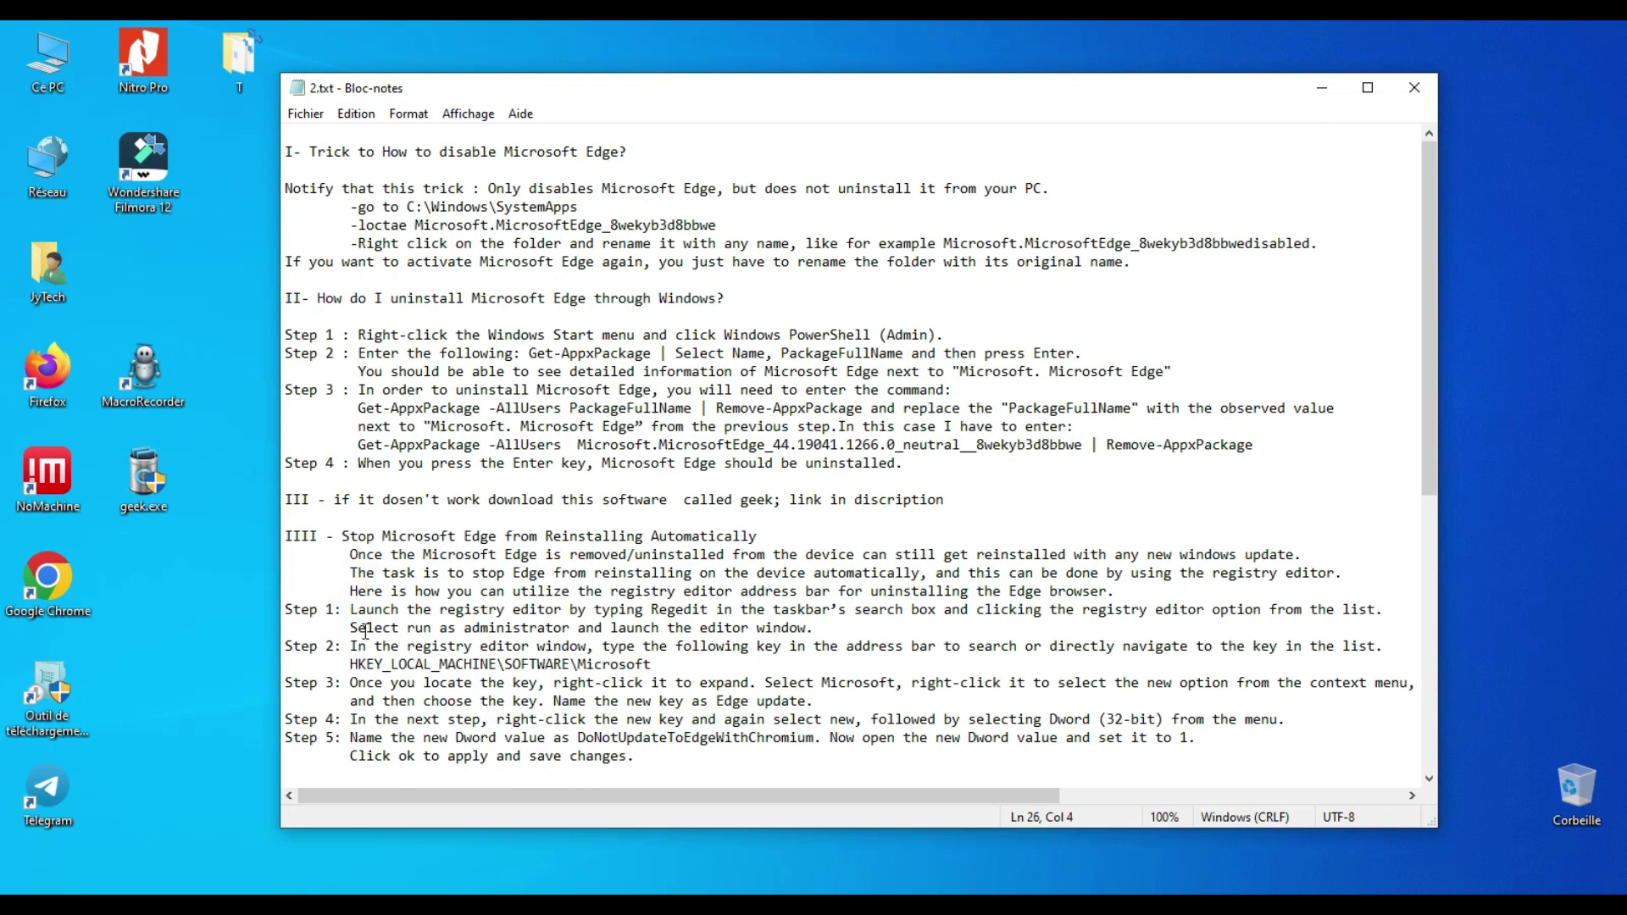
double_click(303, 610)
click(412, 592)
drag(350, 611, 792, 634)
double_click(501, 627)
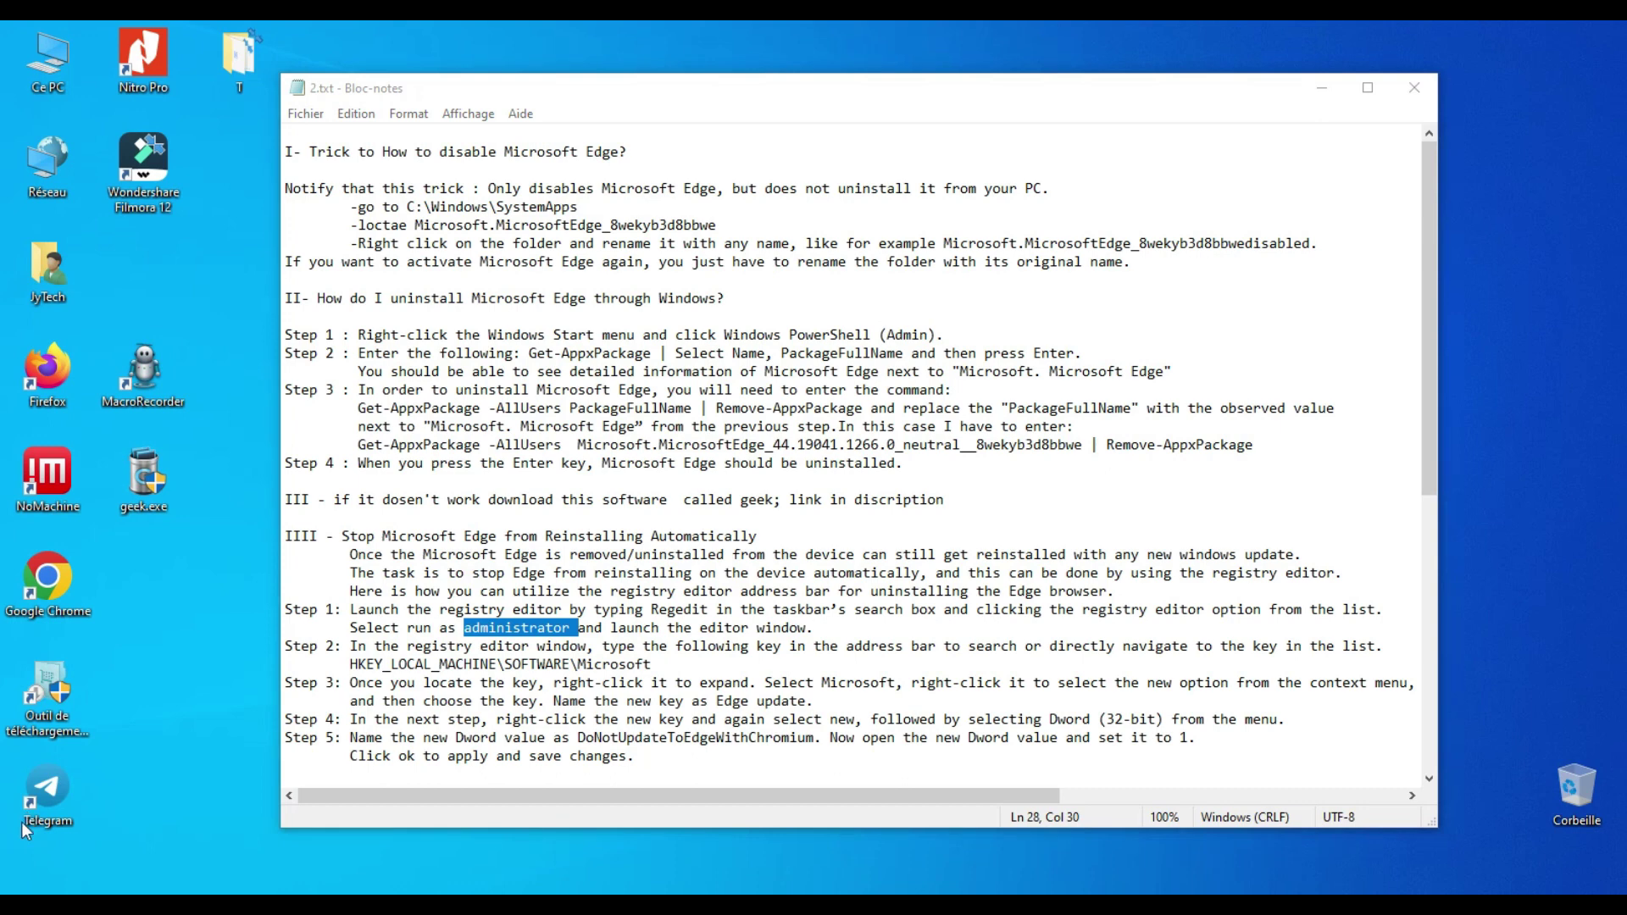
click(22, 890)
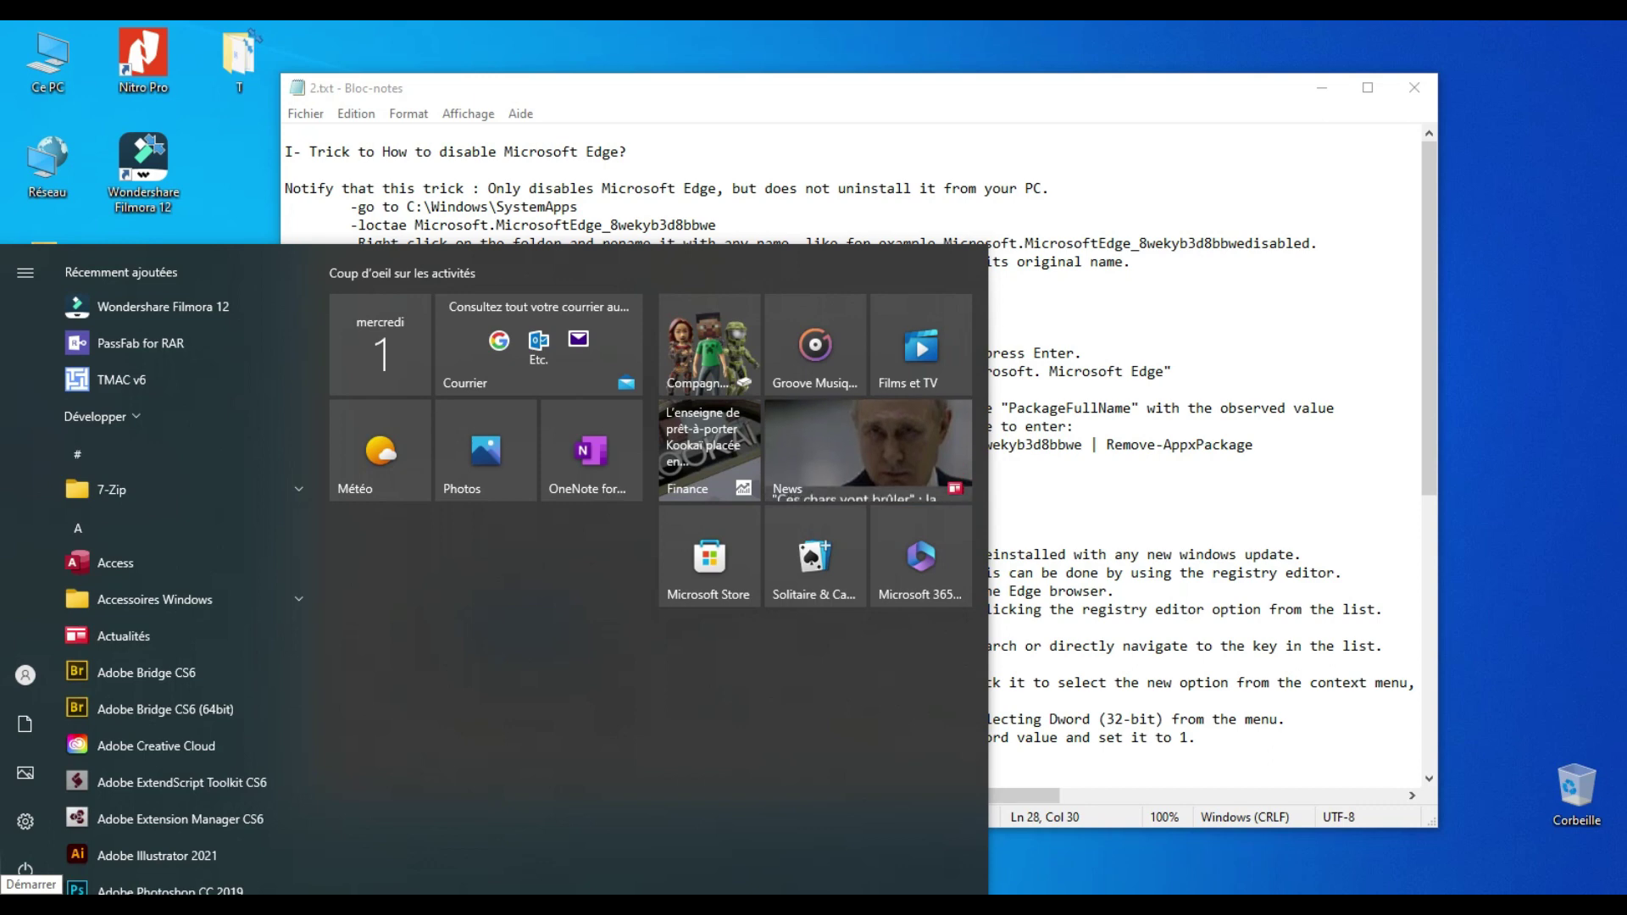
Step: Search 'rege' in Start and run Éditeur du Registre as administrator
key(super)
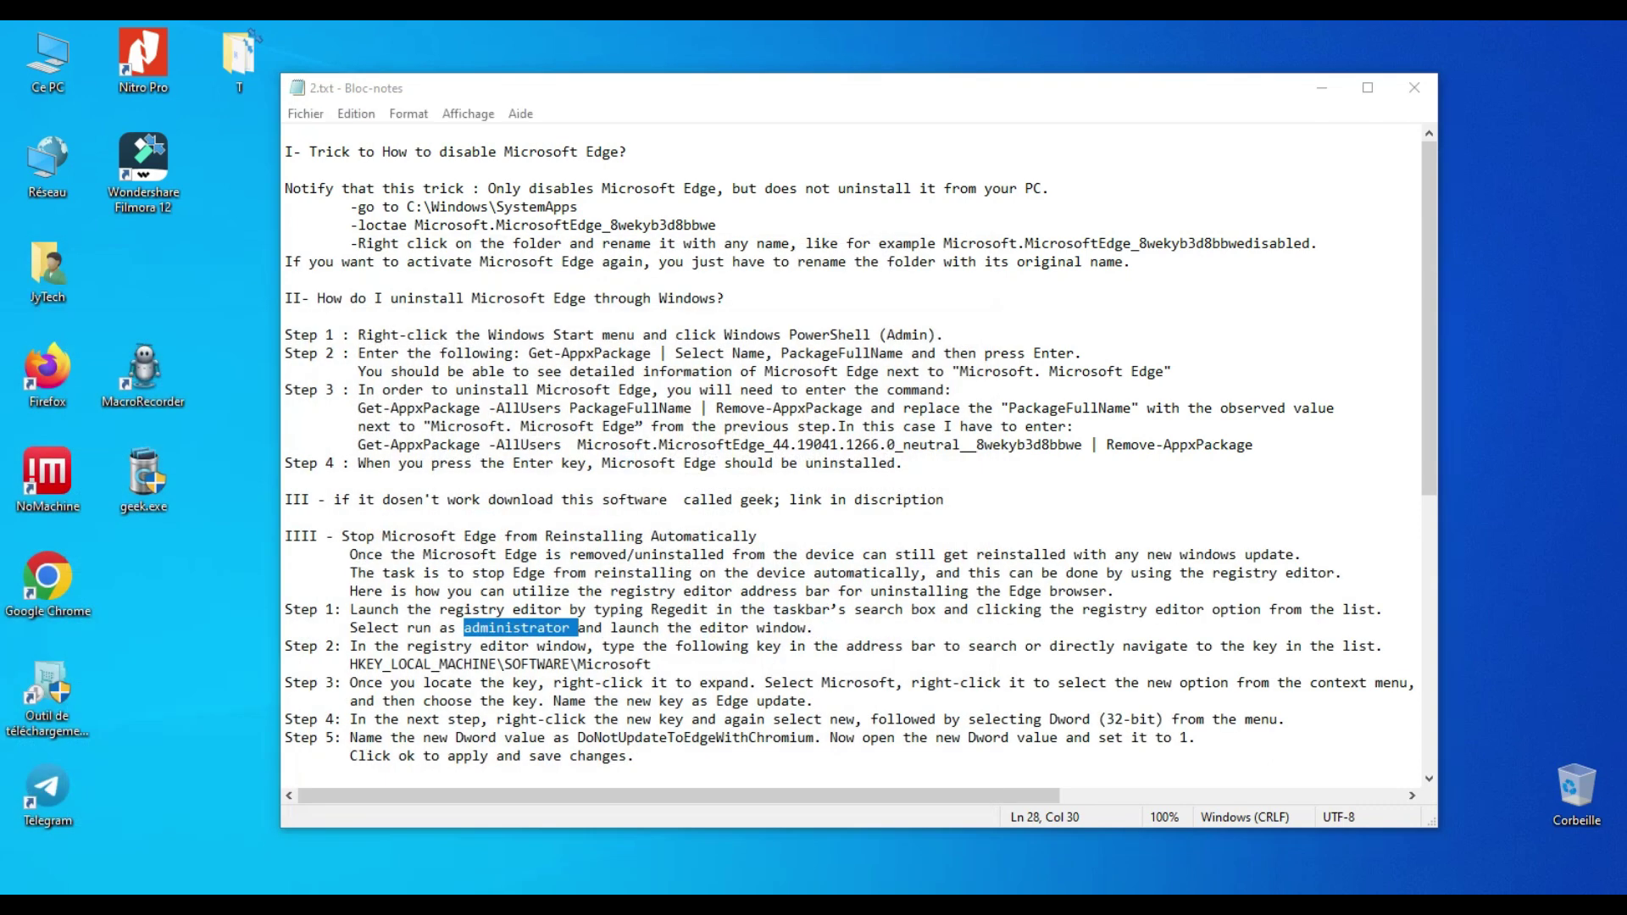
key(super)
text(rege)
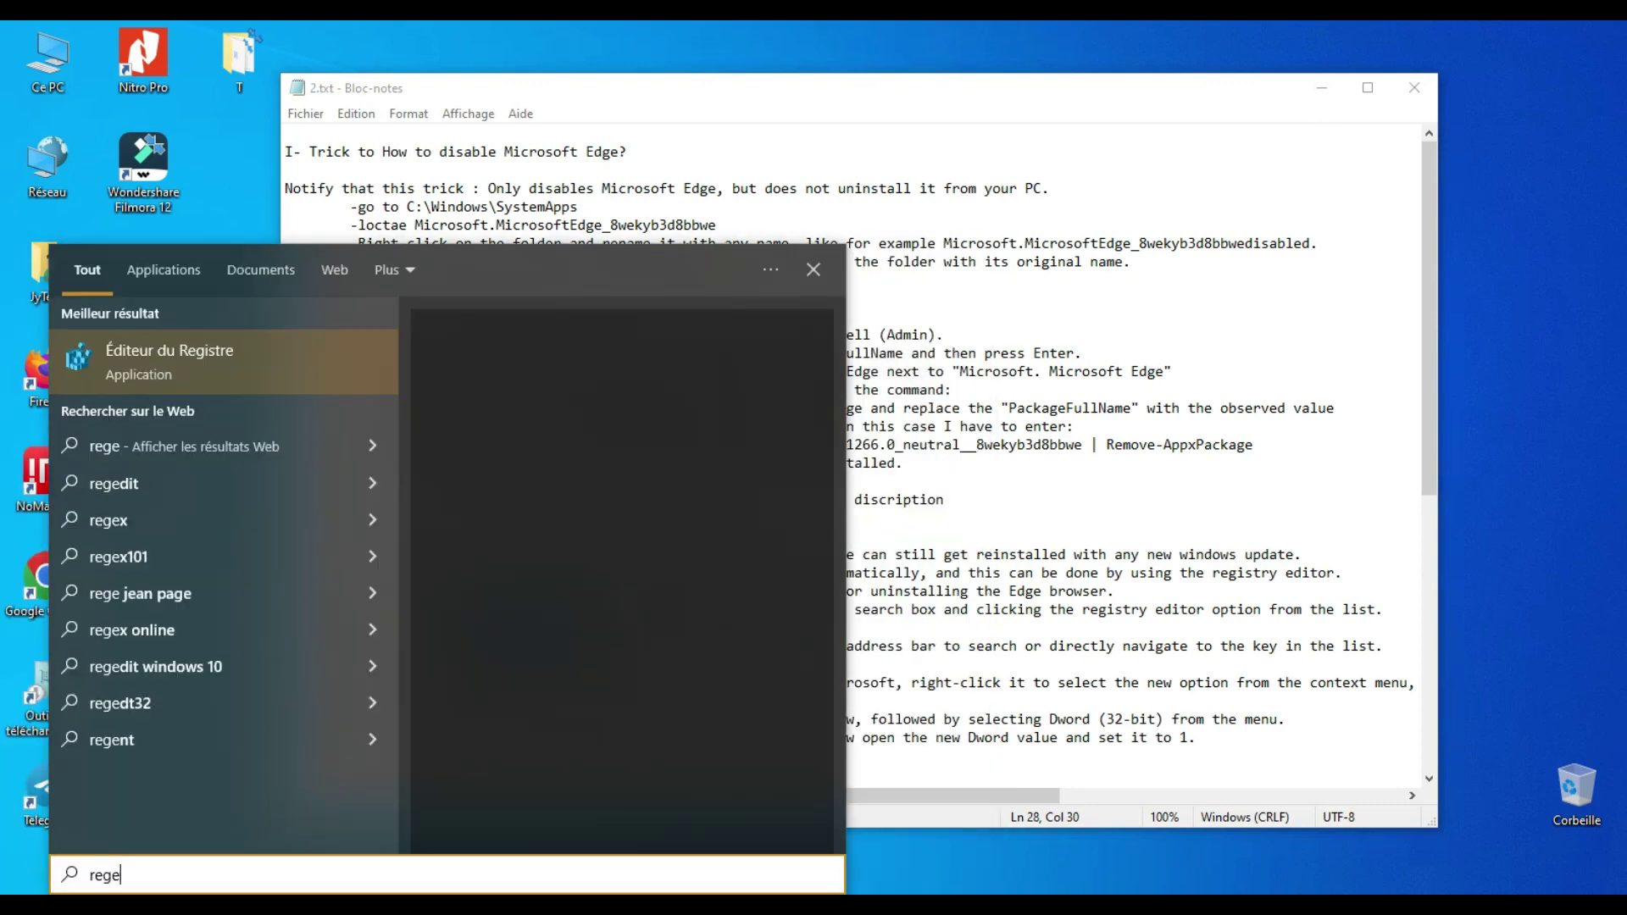
right_click(128, 370)
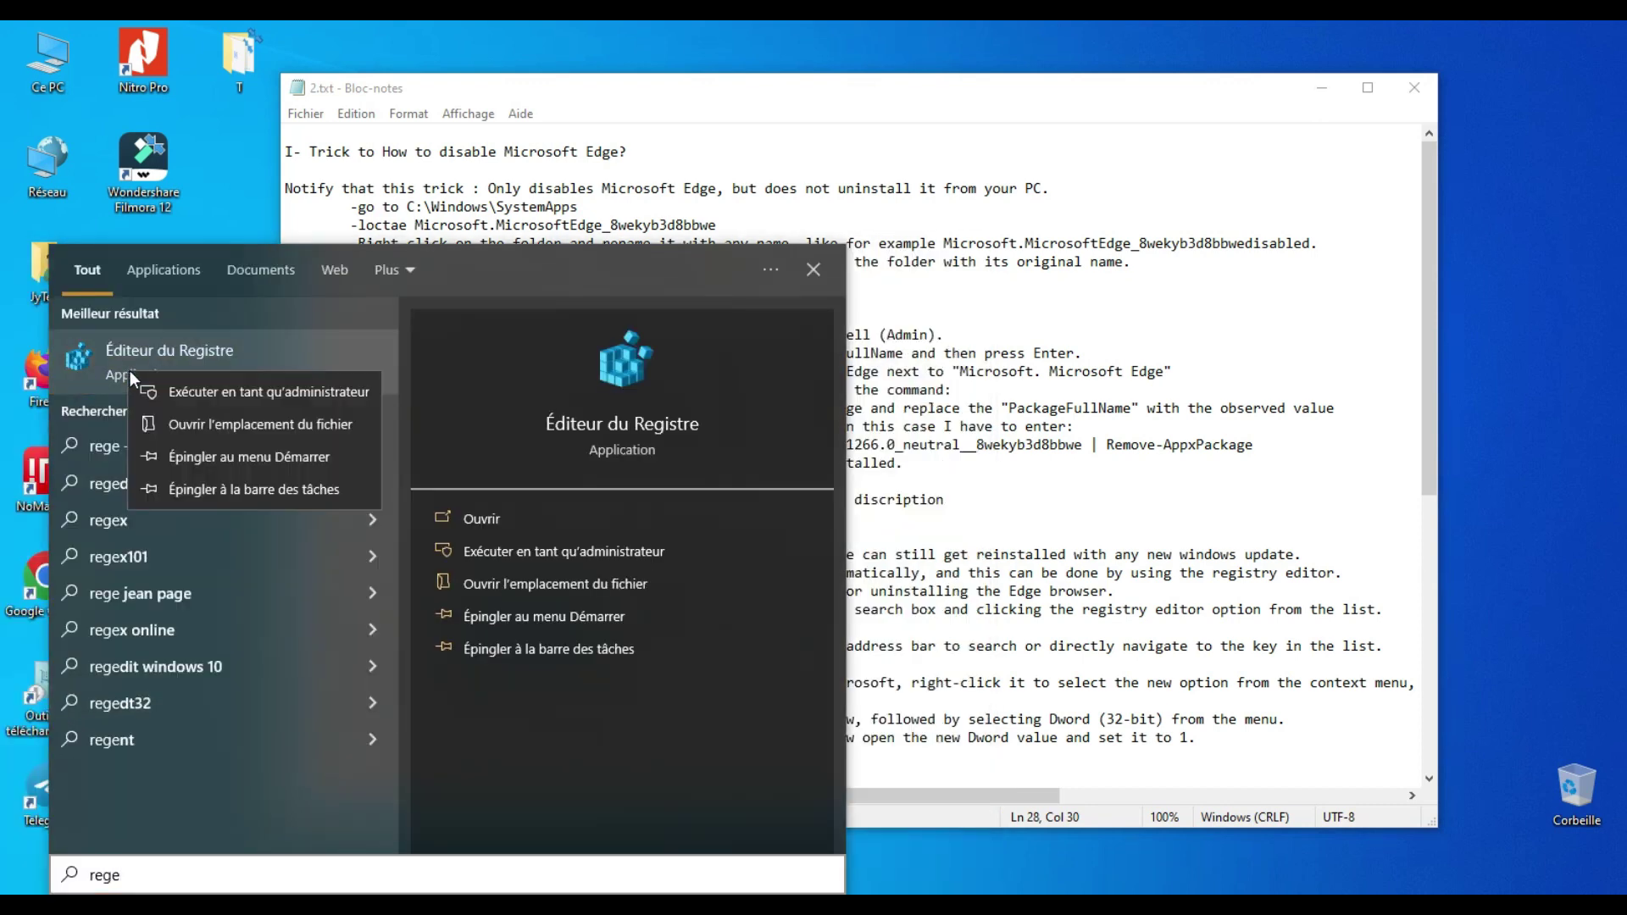
click(169, 386)
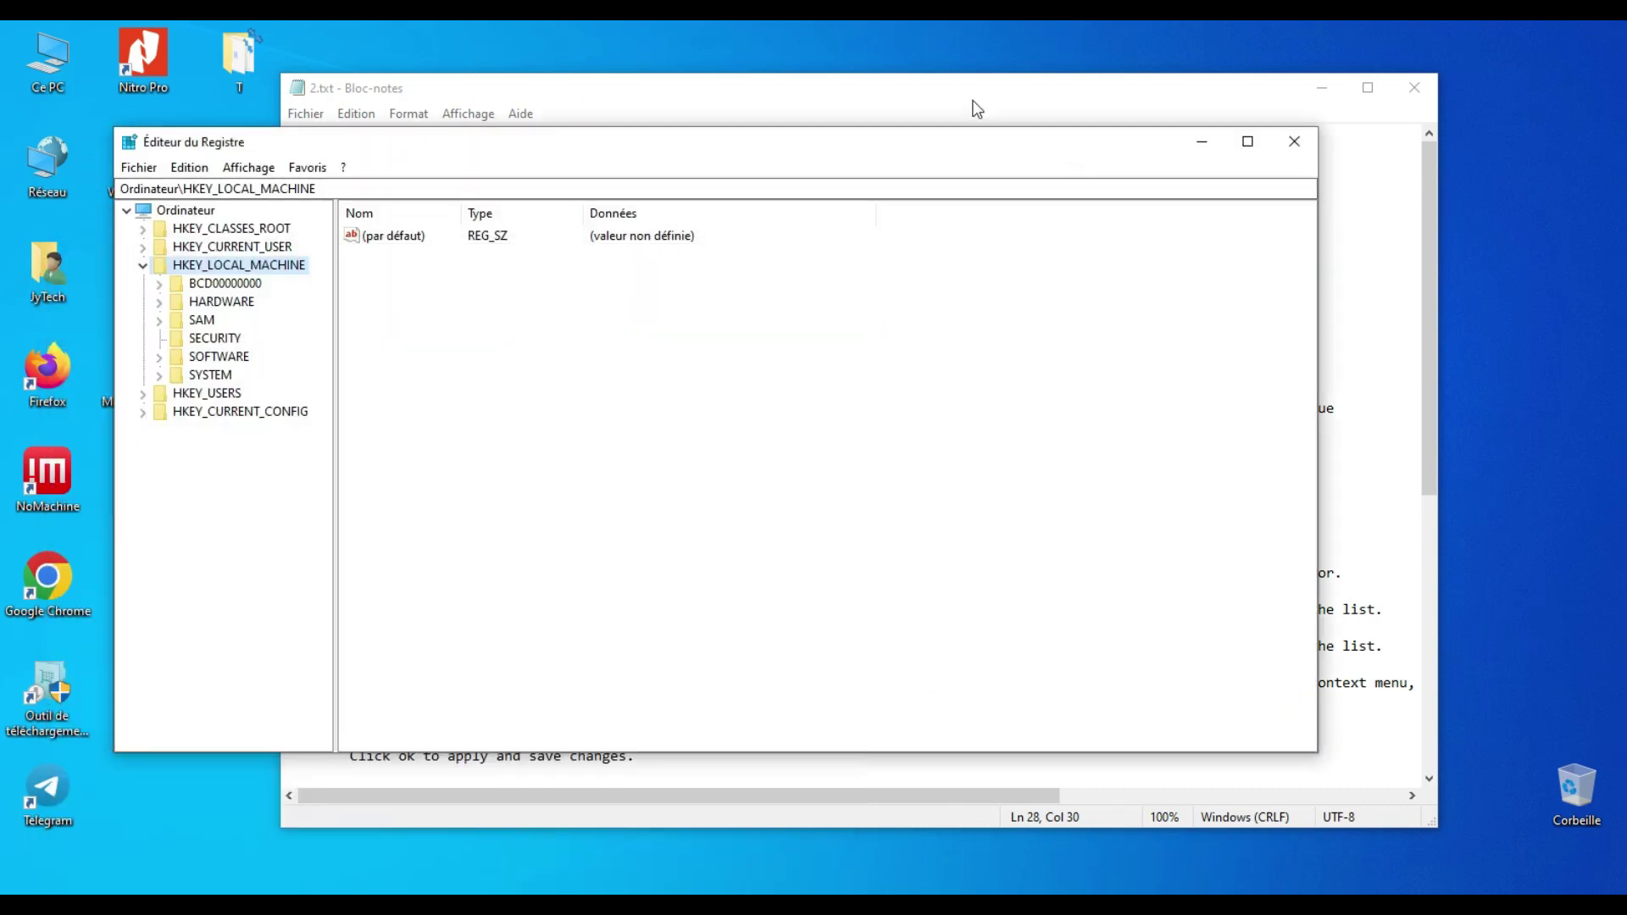
Step: Check Step 2 of the guide and expand HKEY_LOCAL_MACHINE\SOFTWARE\Microsoft in Registry Editor
click(972, 99)
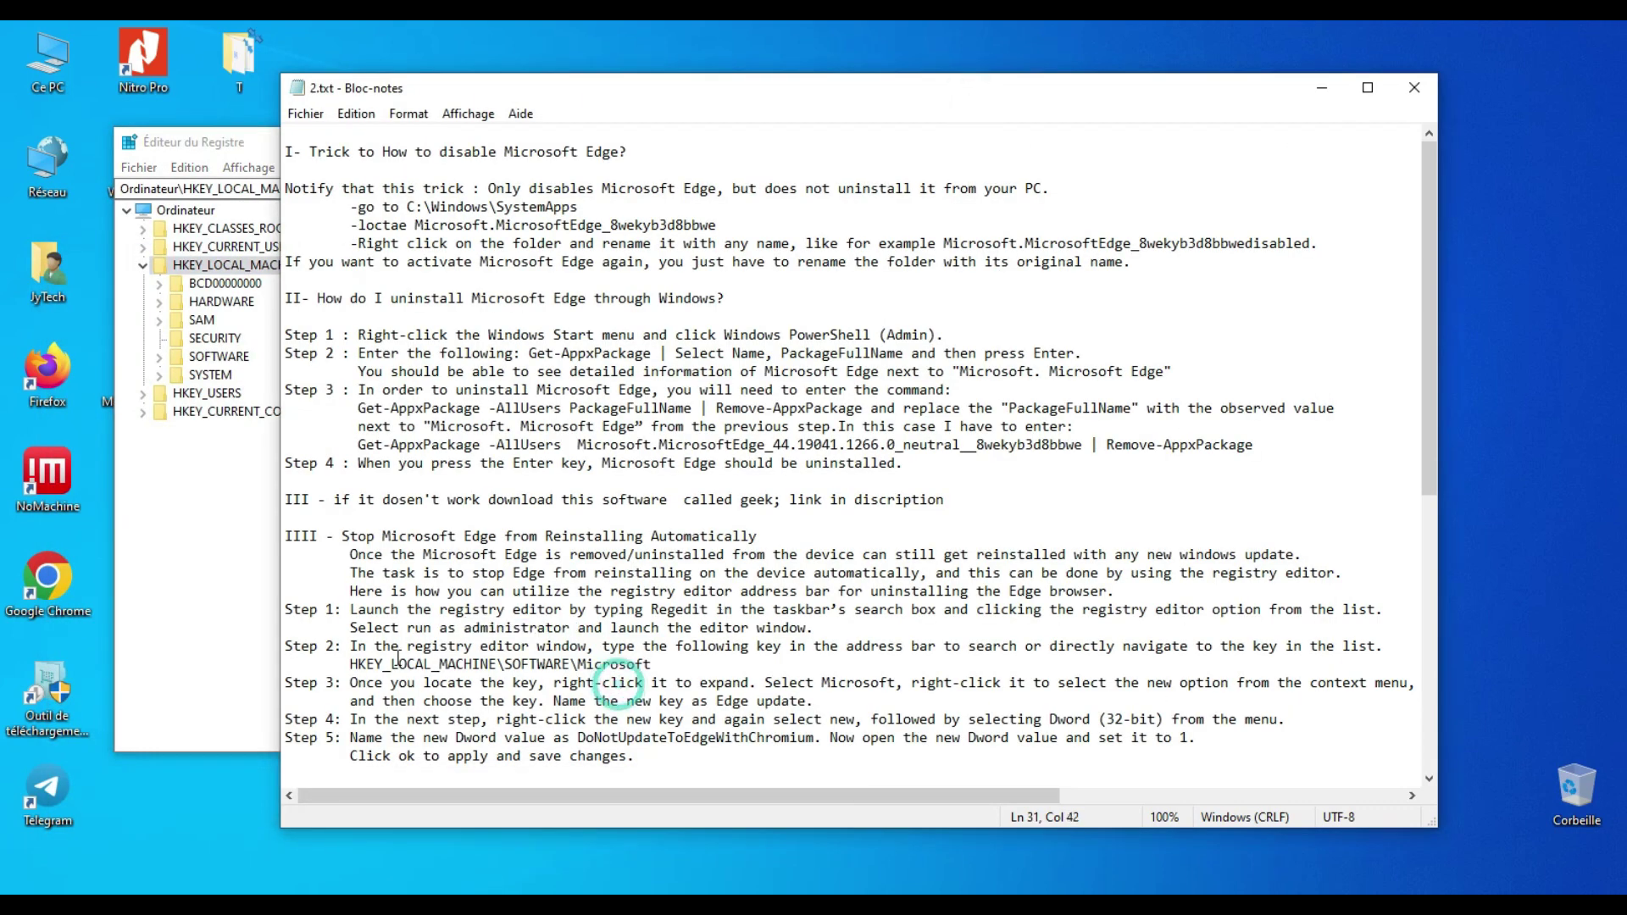
drag(326, 646, 652, 665)
click(671, 666)
click(190, 268)
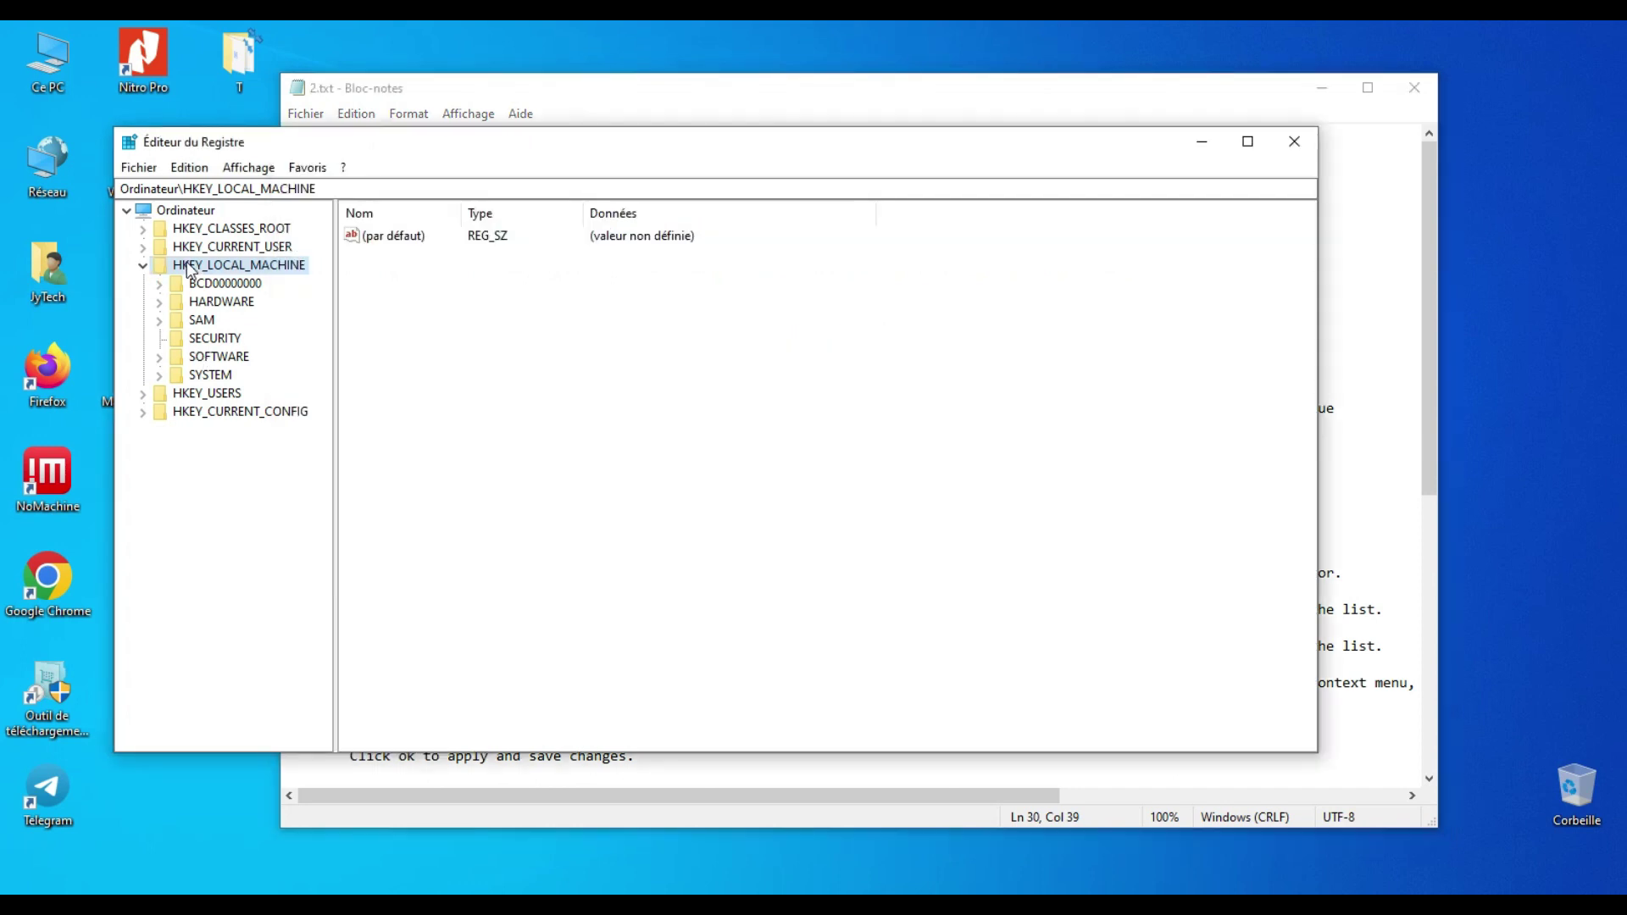
click(159, 357)
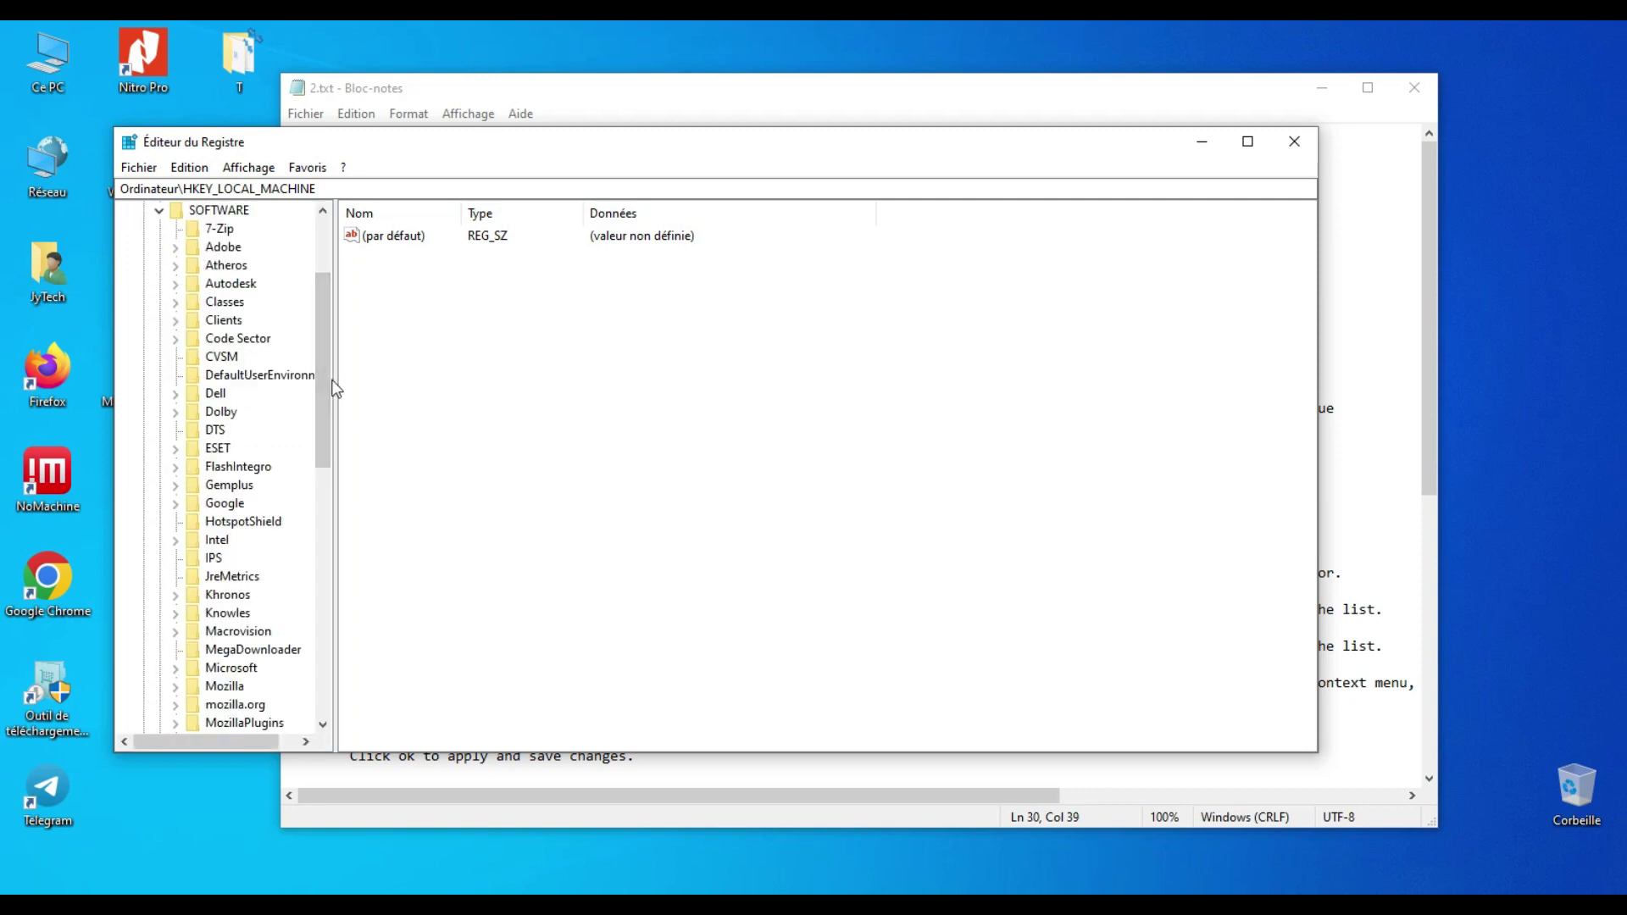
click(173, 668)
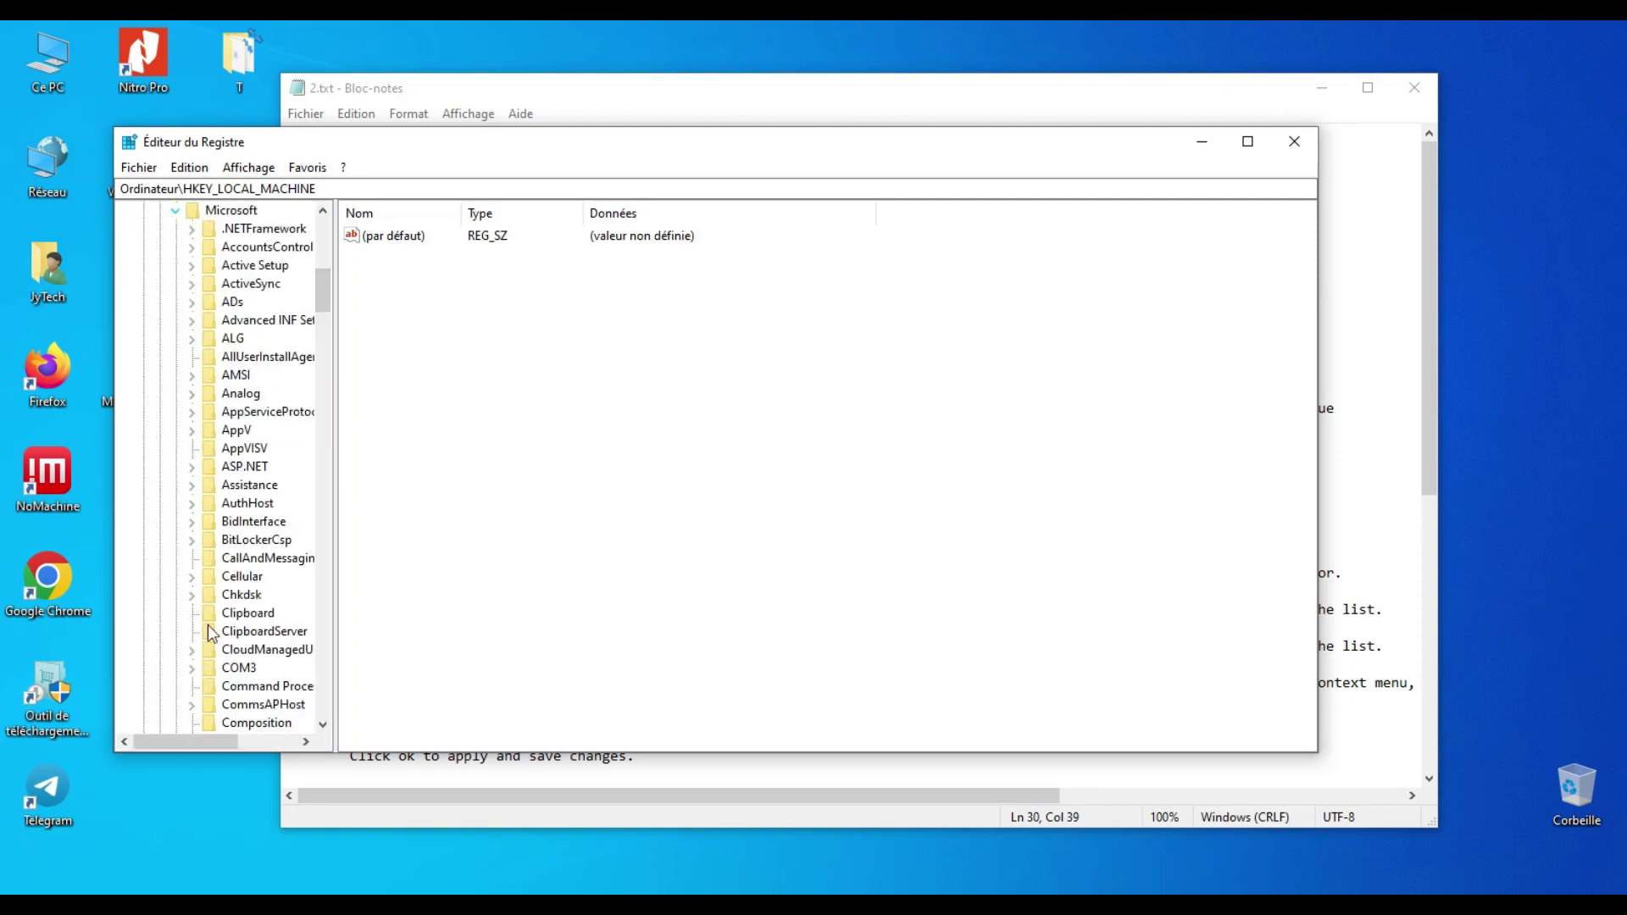
Step: Read Step 3 of the Notepad guide about creating the Edge key
click(675, 803)
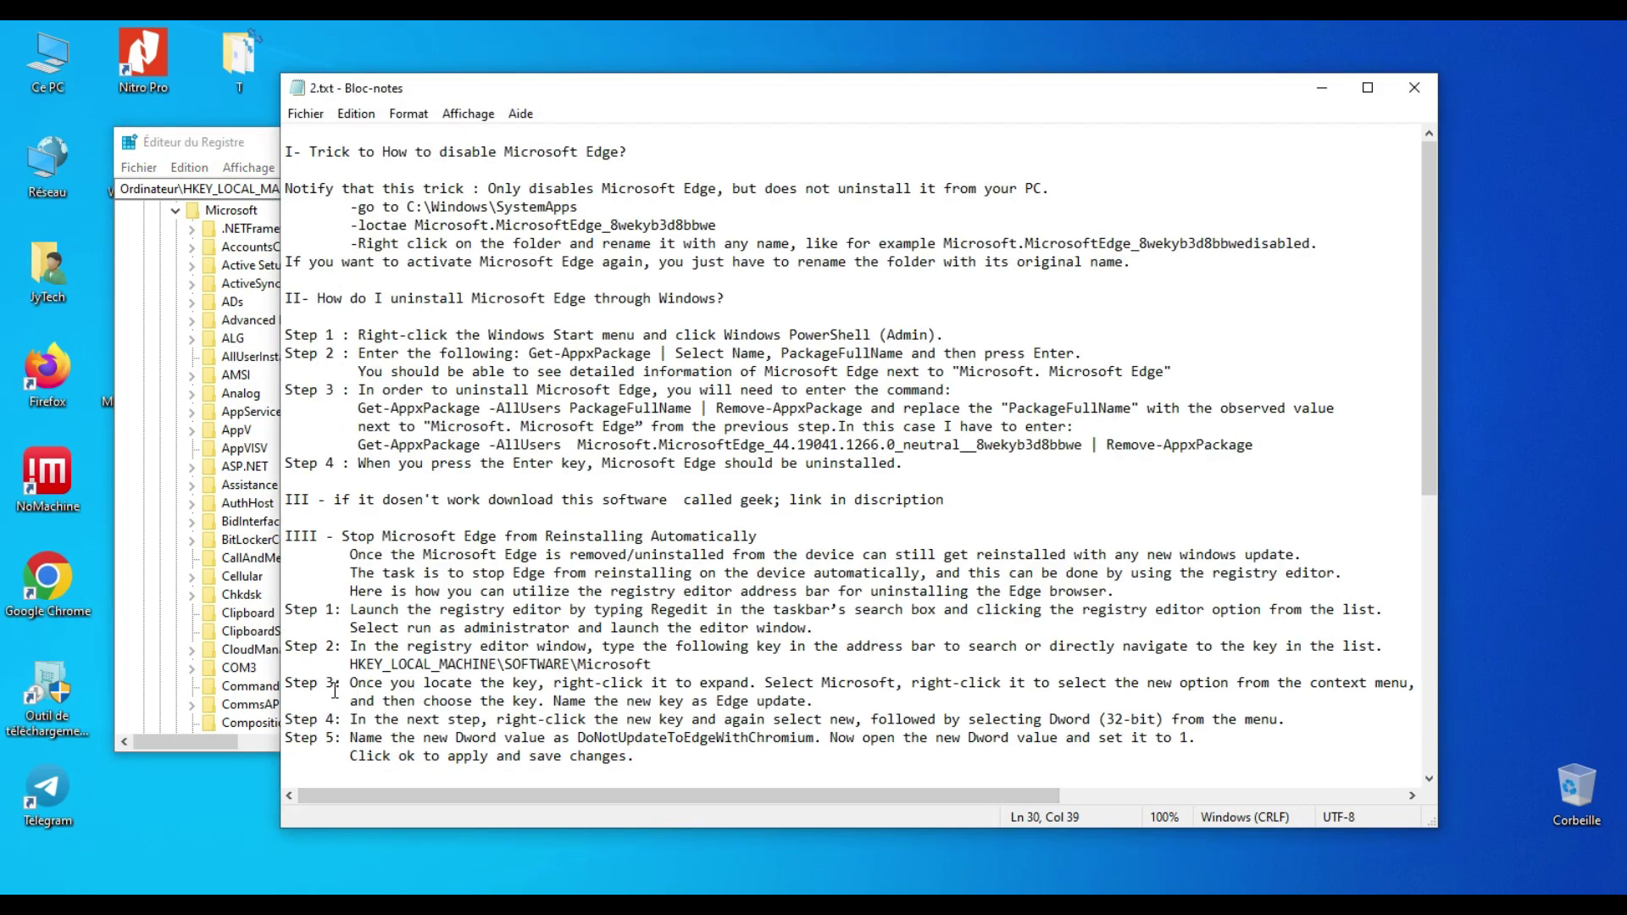
drag(286, 683, 704, 683)
click(573, 696)
click(789, 683)
double_click(734, 702)
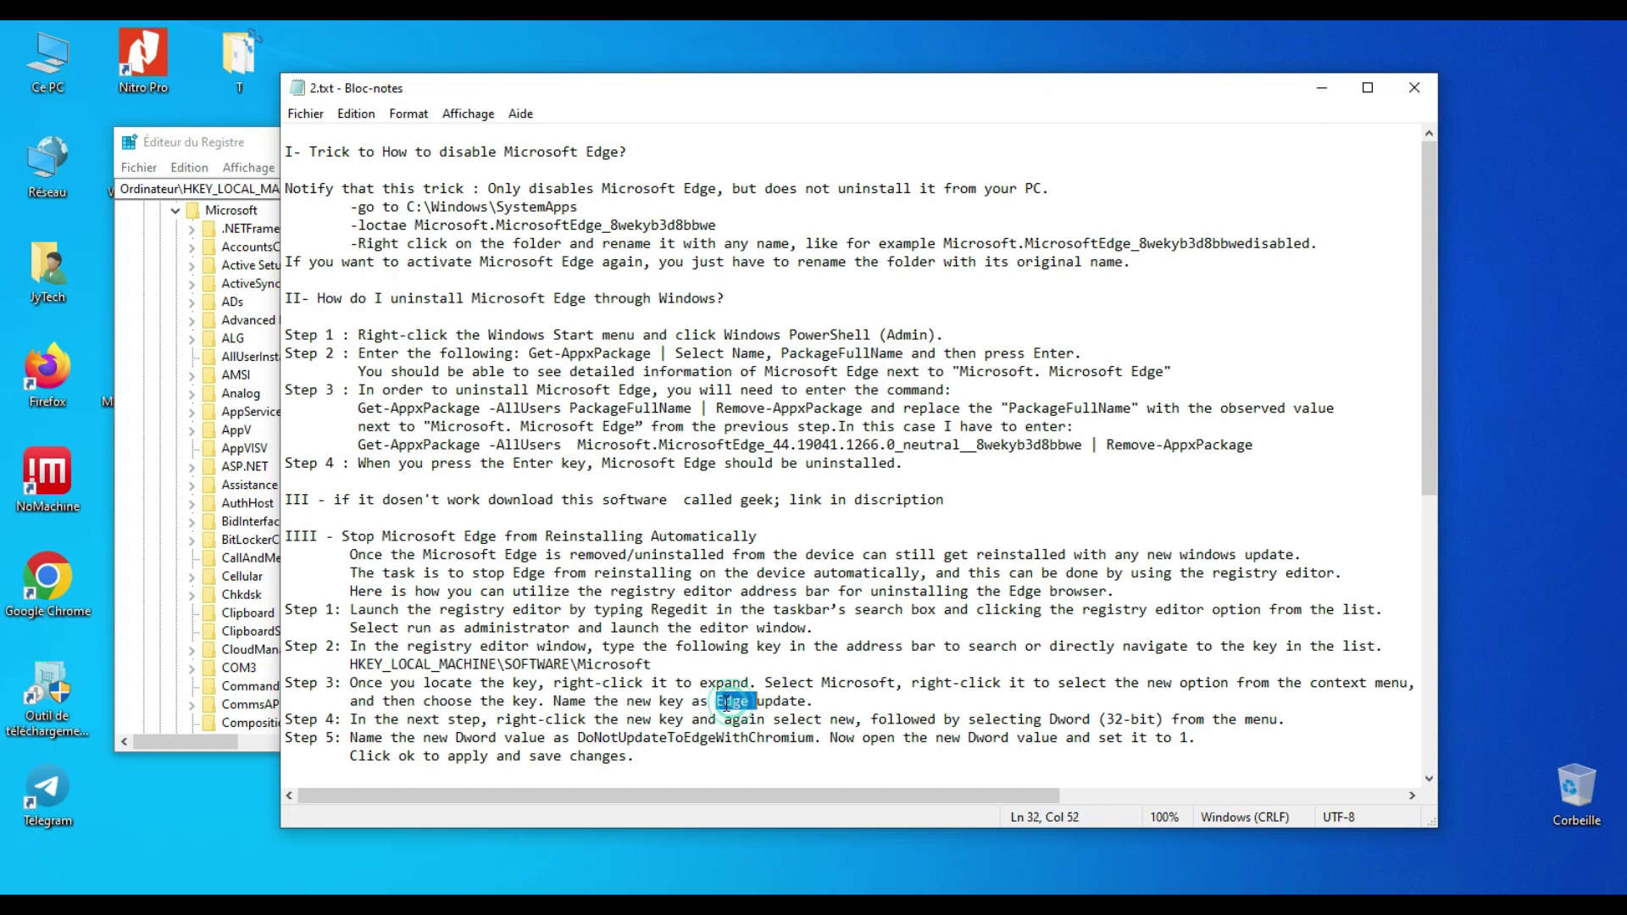
Step: Add a key named Edge under Microsoft, dismiss the duplicate-name error, and select the existing Edge key
click(218, 210)
right_click(222, 211)
mouse_move(424, 241)
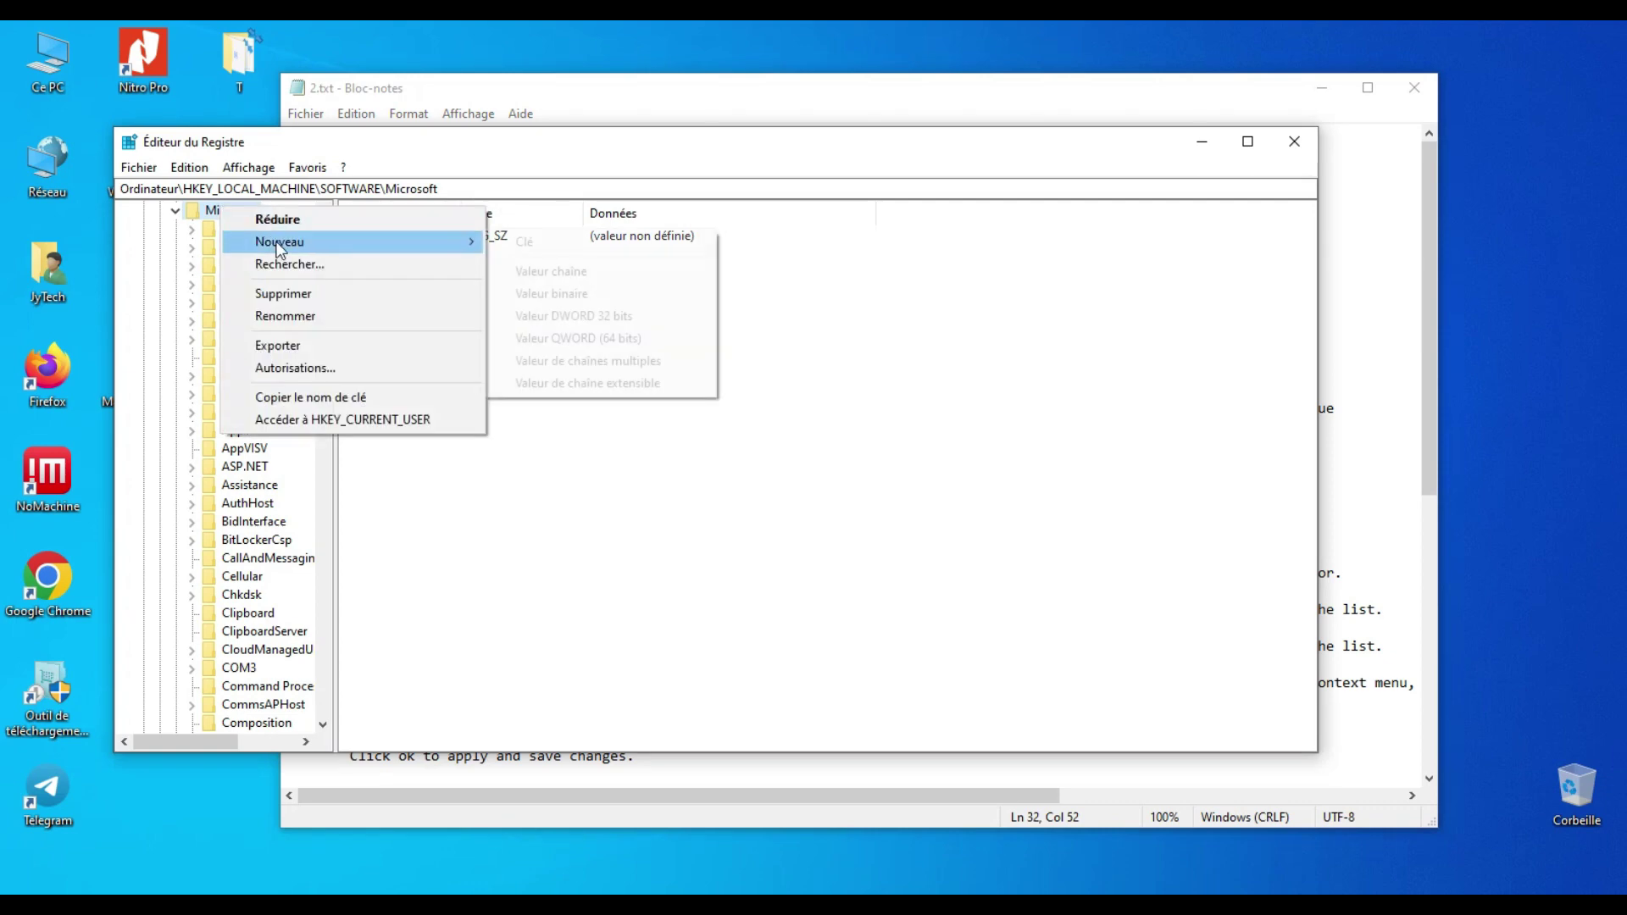
click(582, 247)
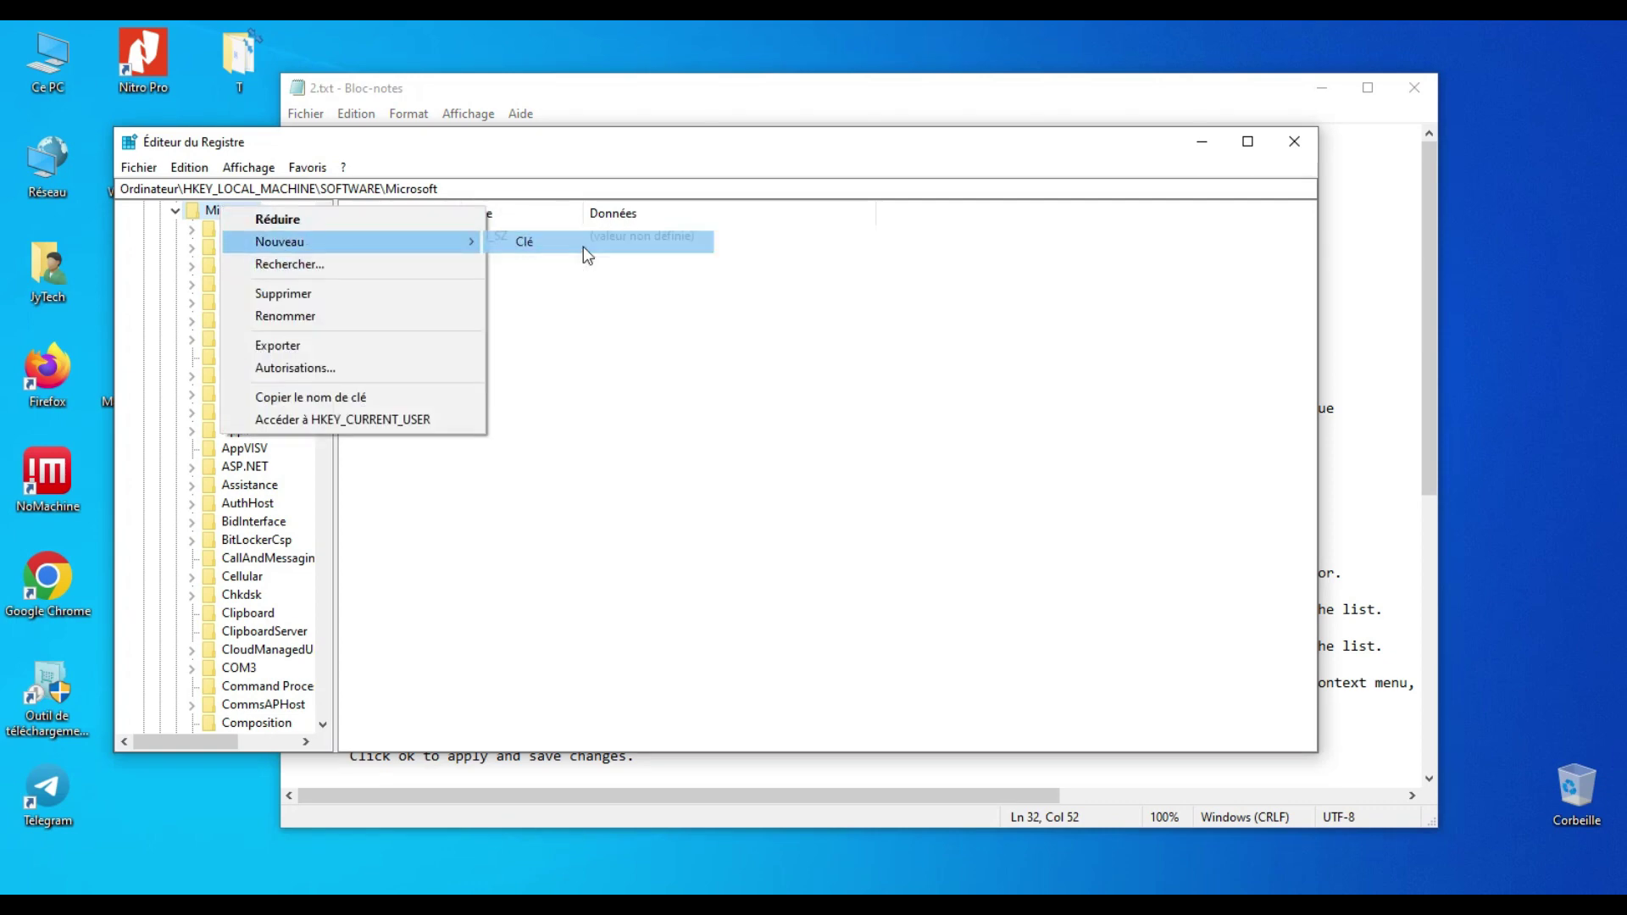
text(Edge)
key(Return)
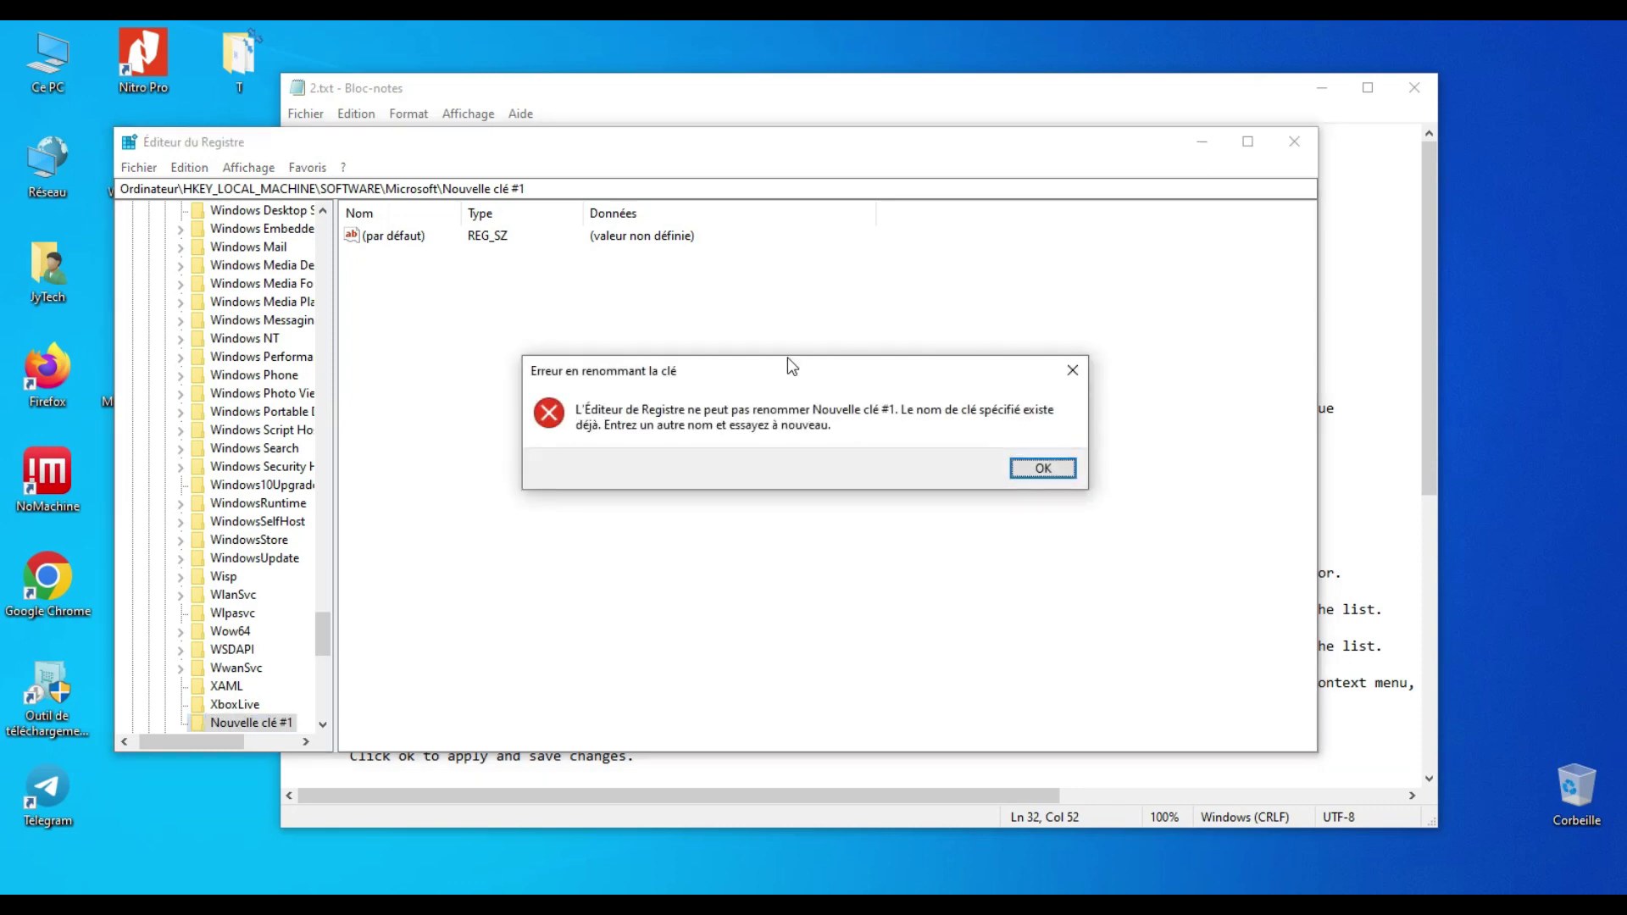
key(Return)
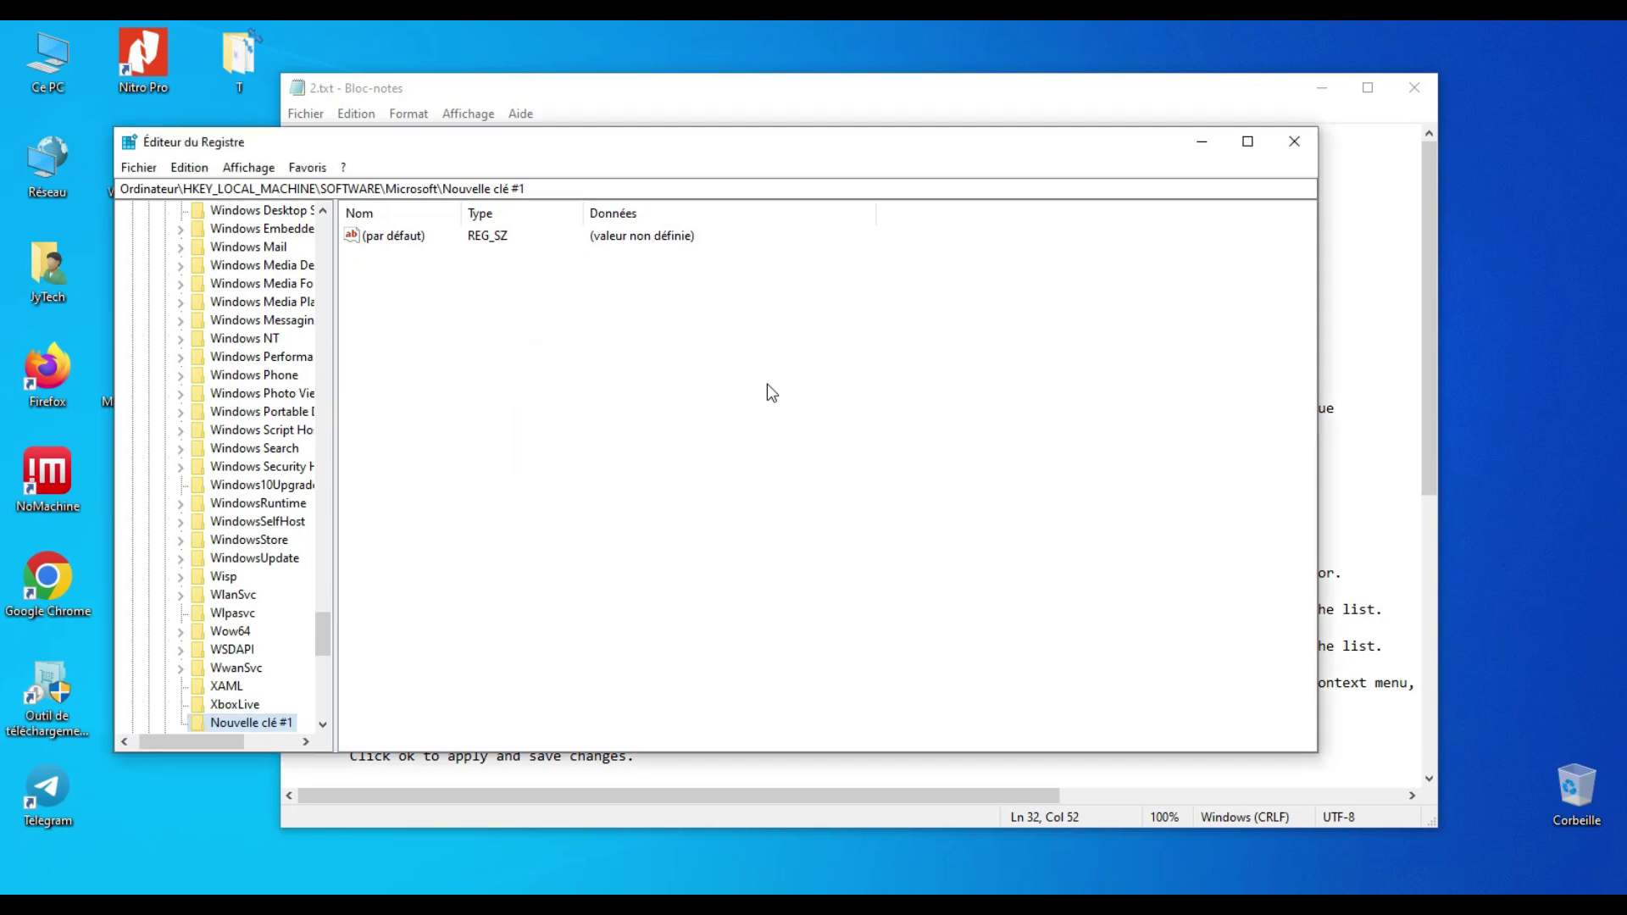
text(Edge)
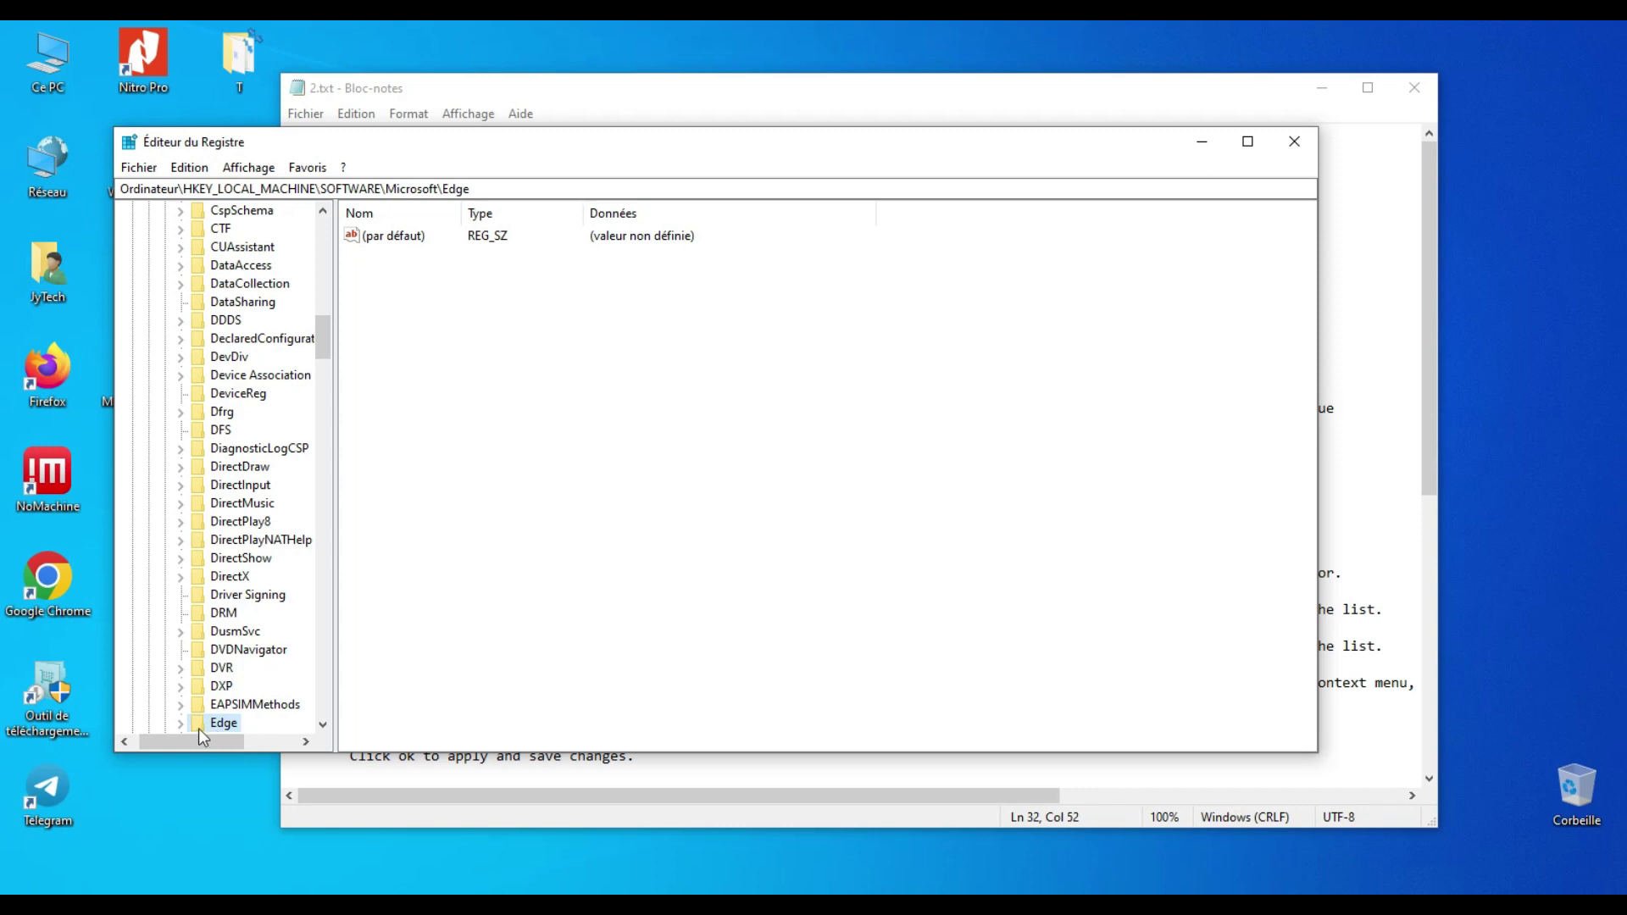
click(401, 803)
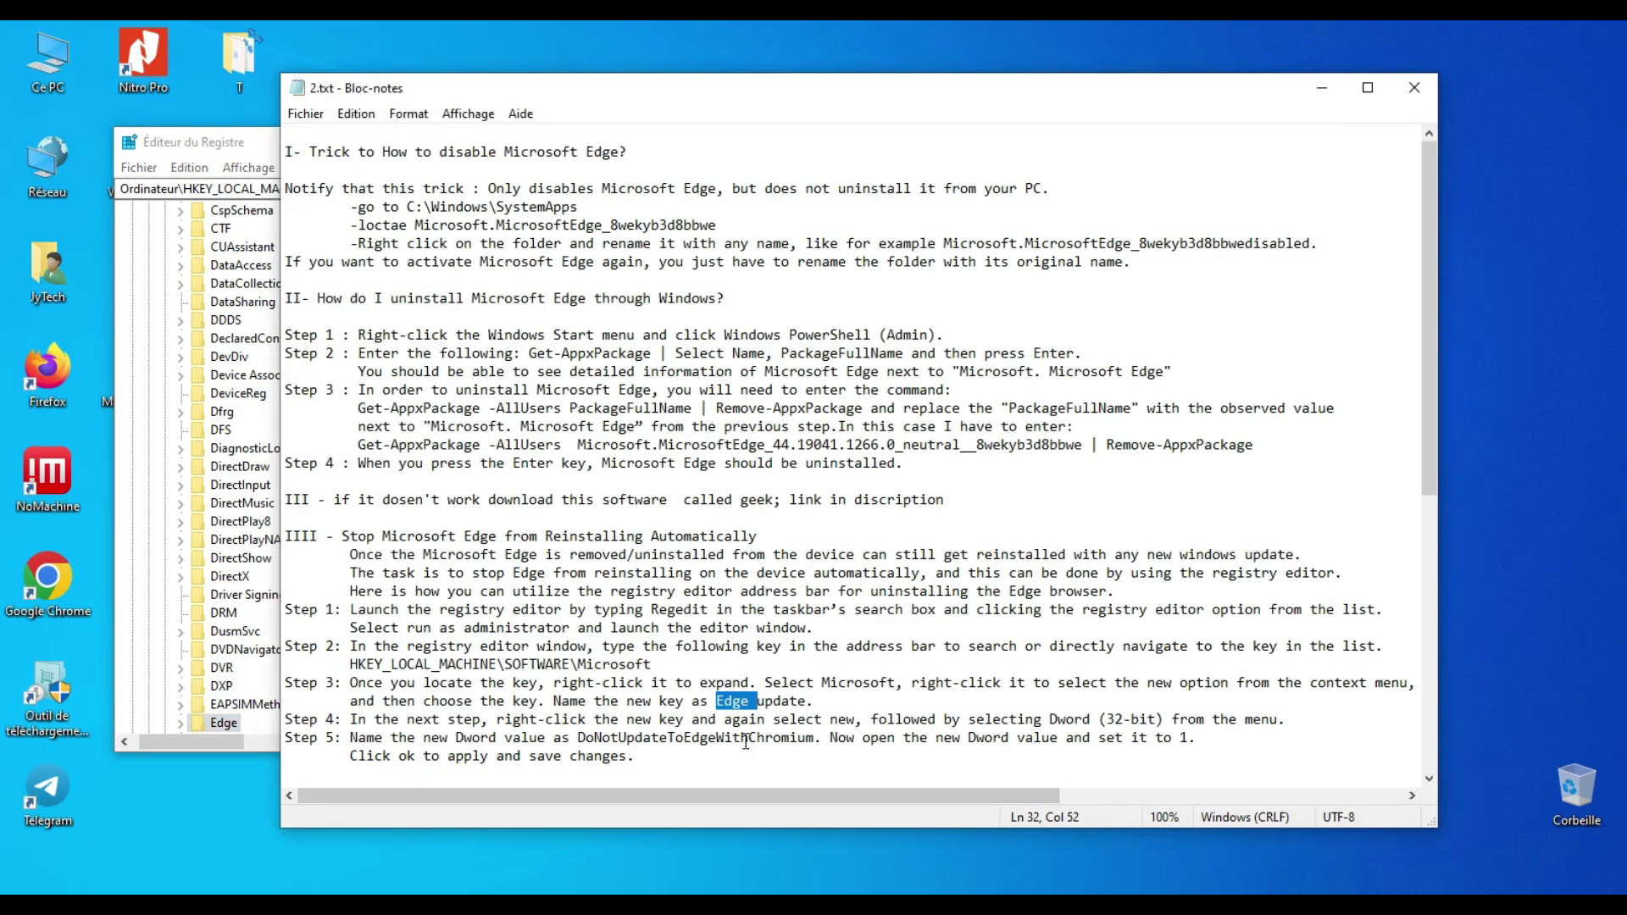
click(767, 705)
Step: Create a new 32-bit DWORD value in the Edge key
click(234, 725)
right_click(231, 726)
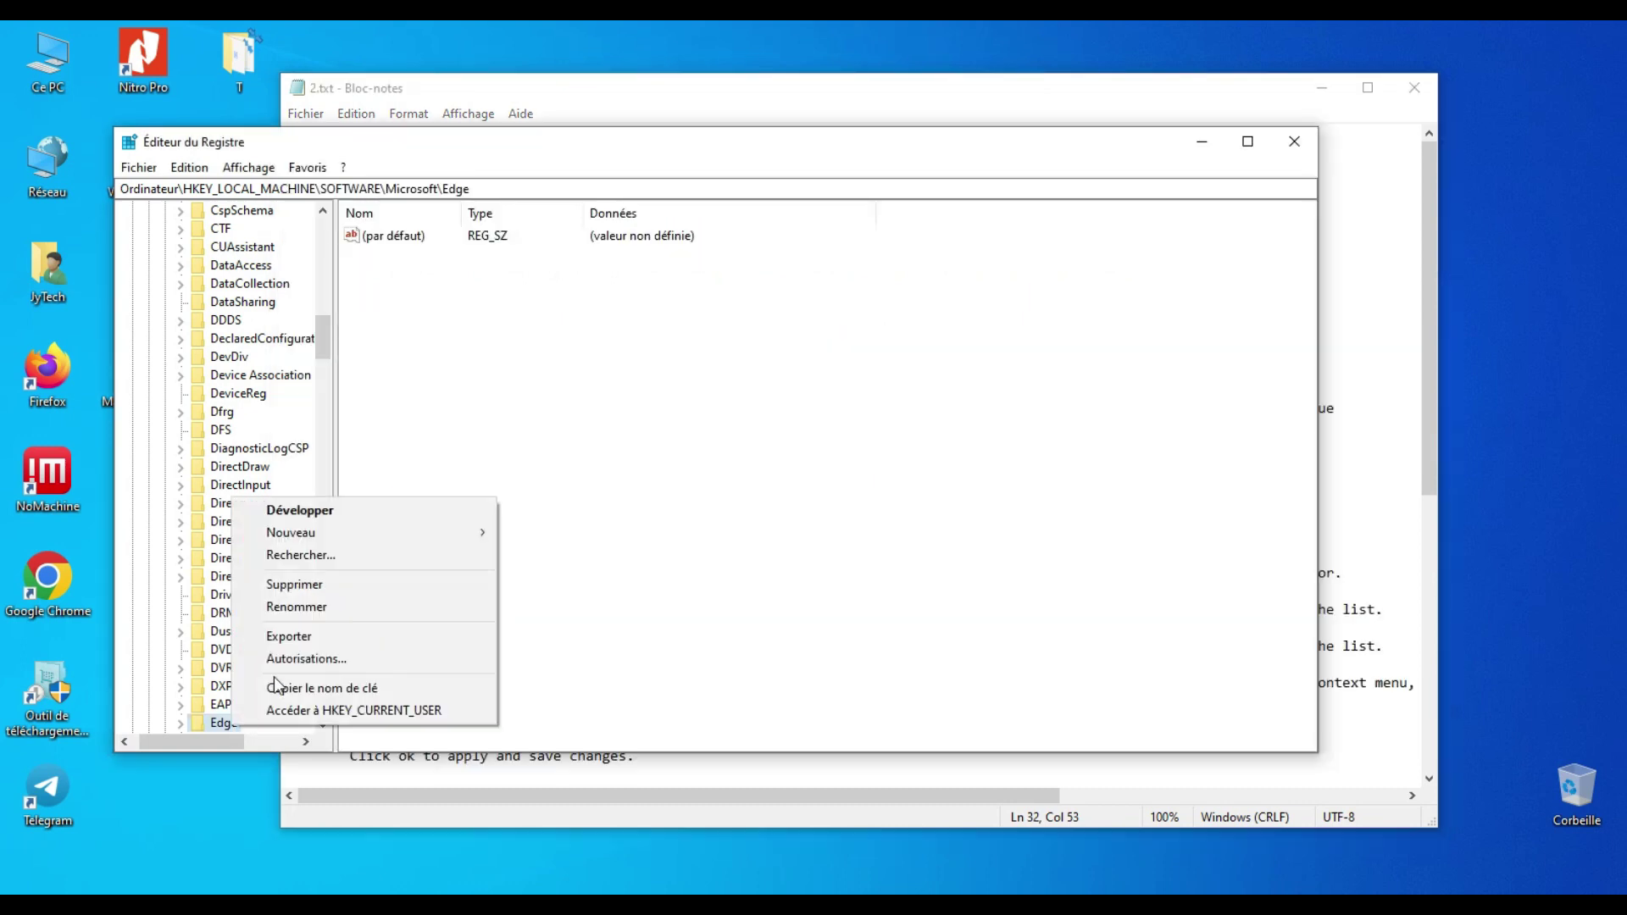
click(452, 384)
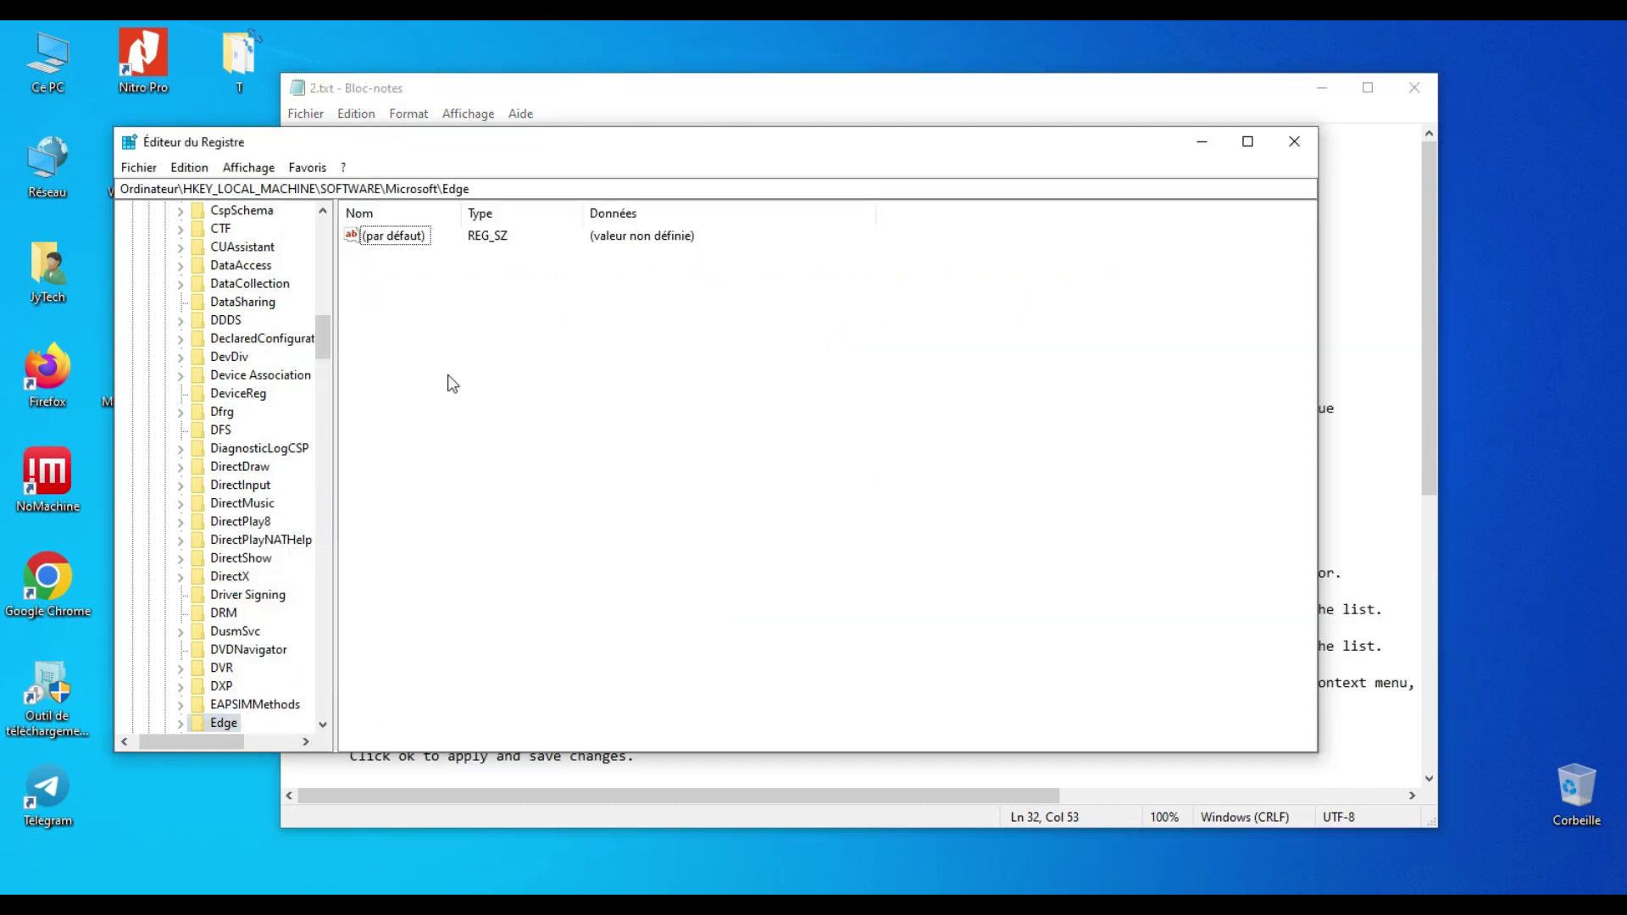
right_click(451, 383)
mouse_move(487, 388)
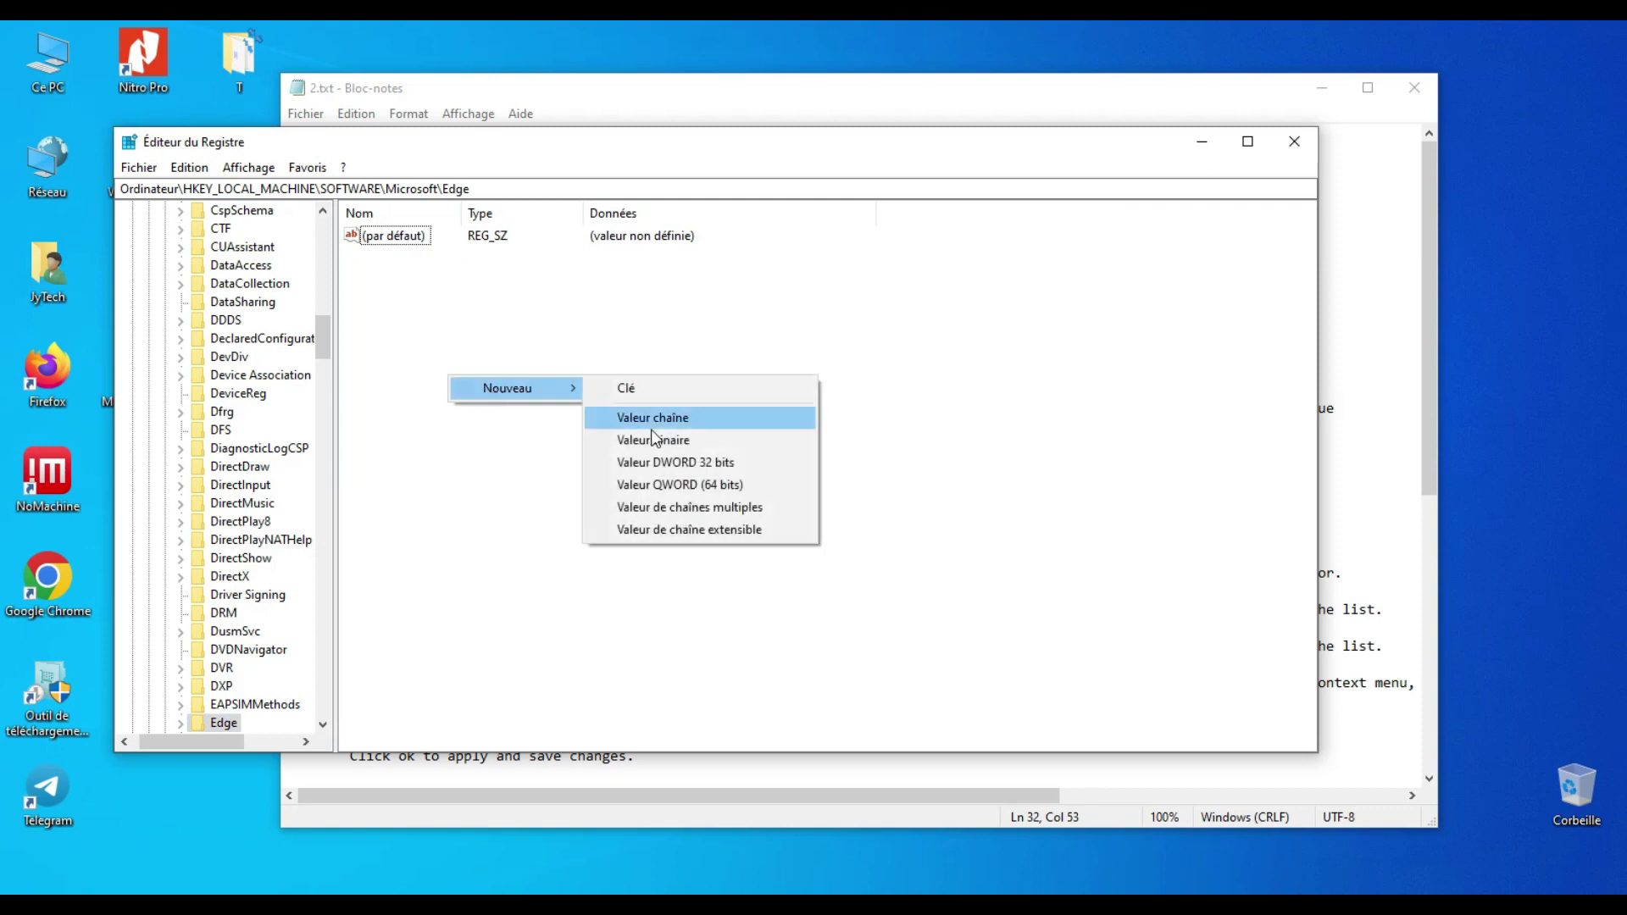
click(664, 462)
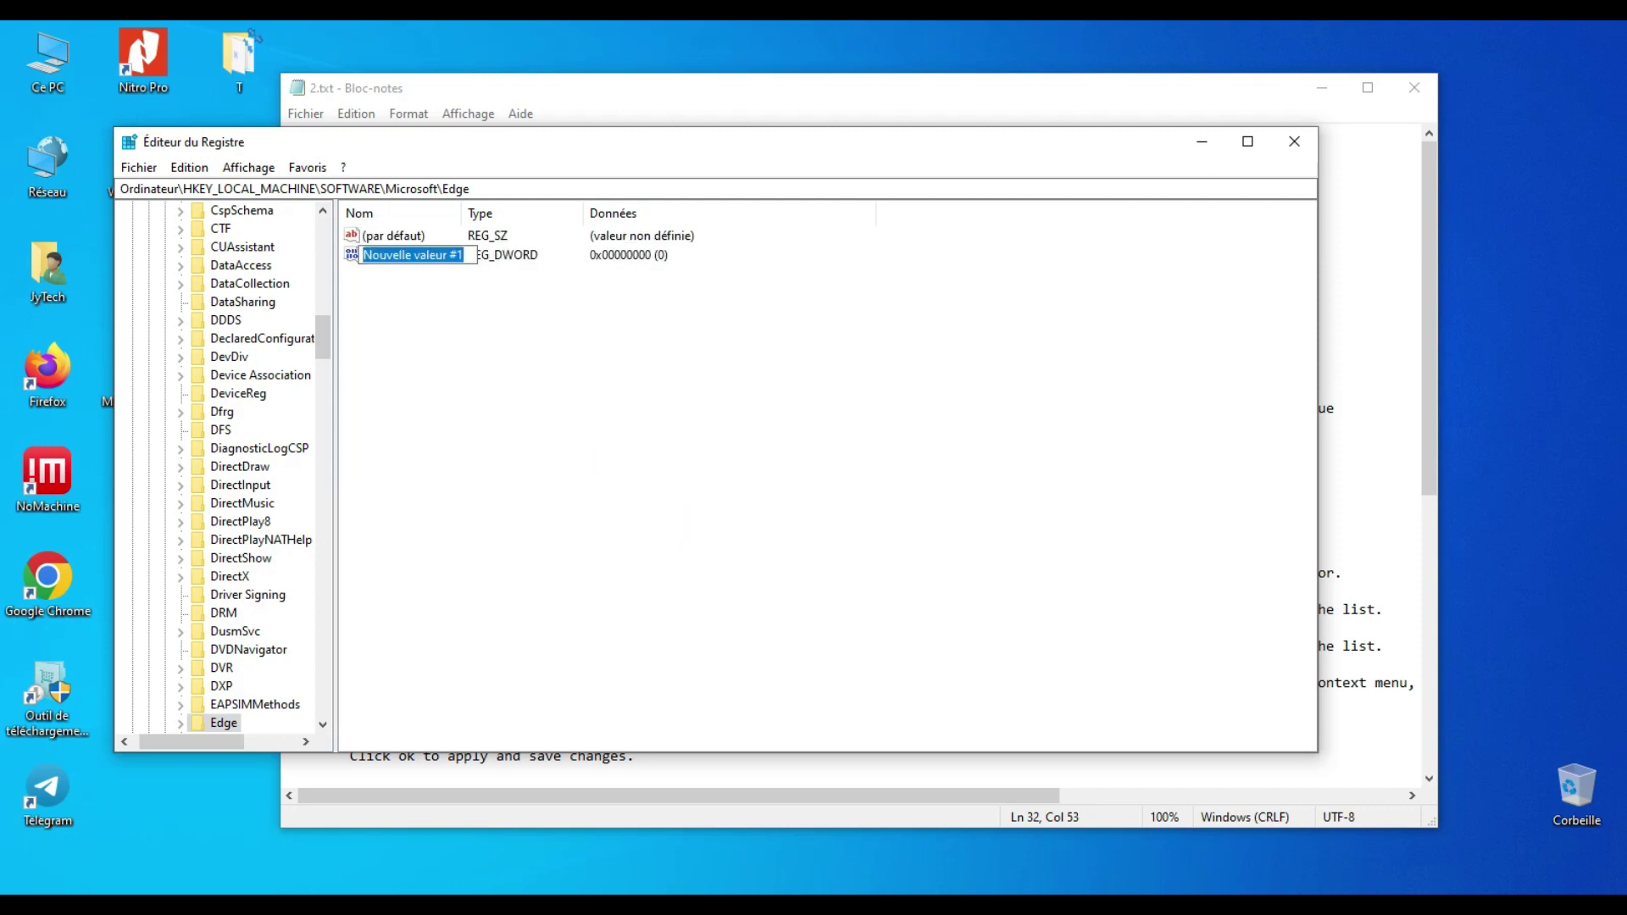
Step: Look up the value name DoNotUpdateToEdgeWithChromium and data 1 in the Notepad guide
click(585, 801)
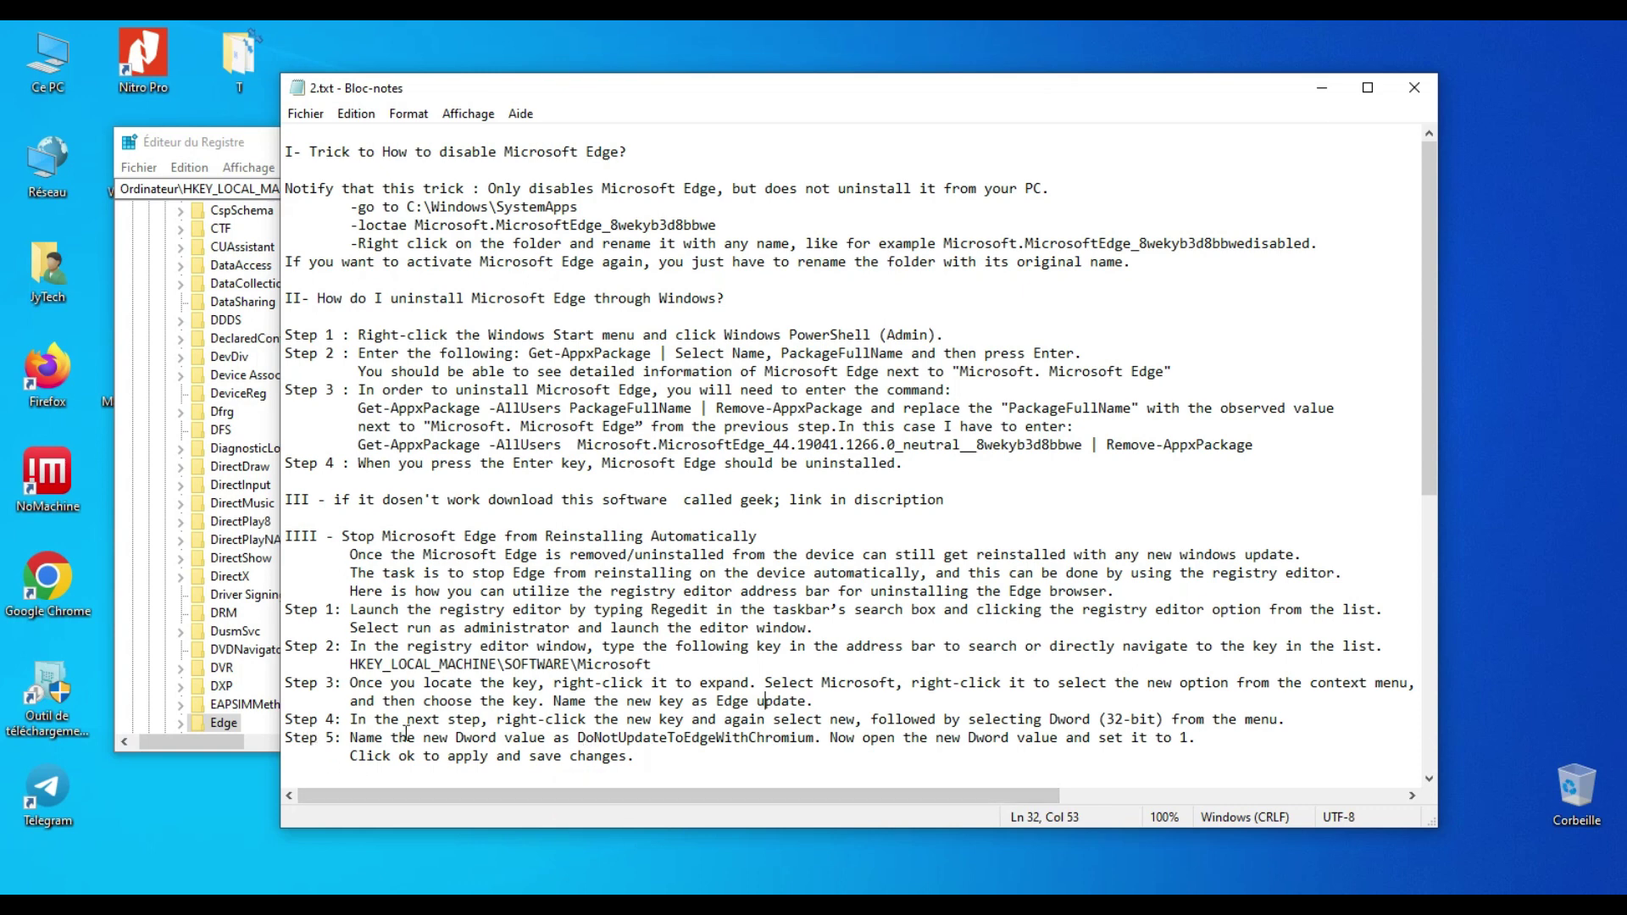
double_click(590, 739)
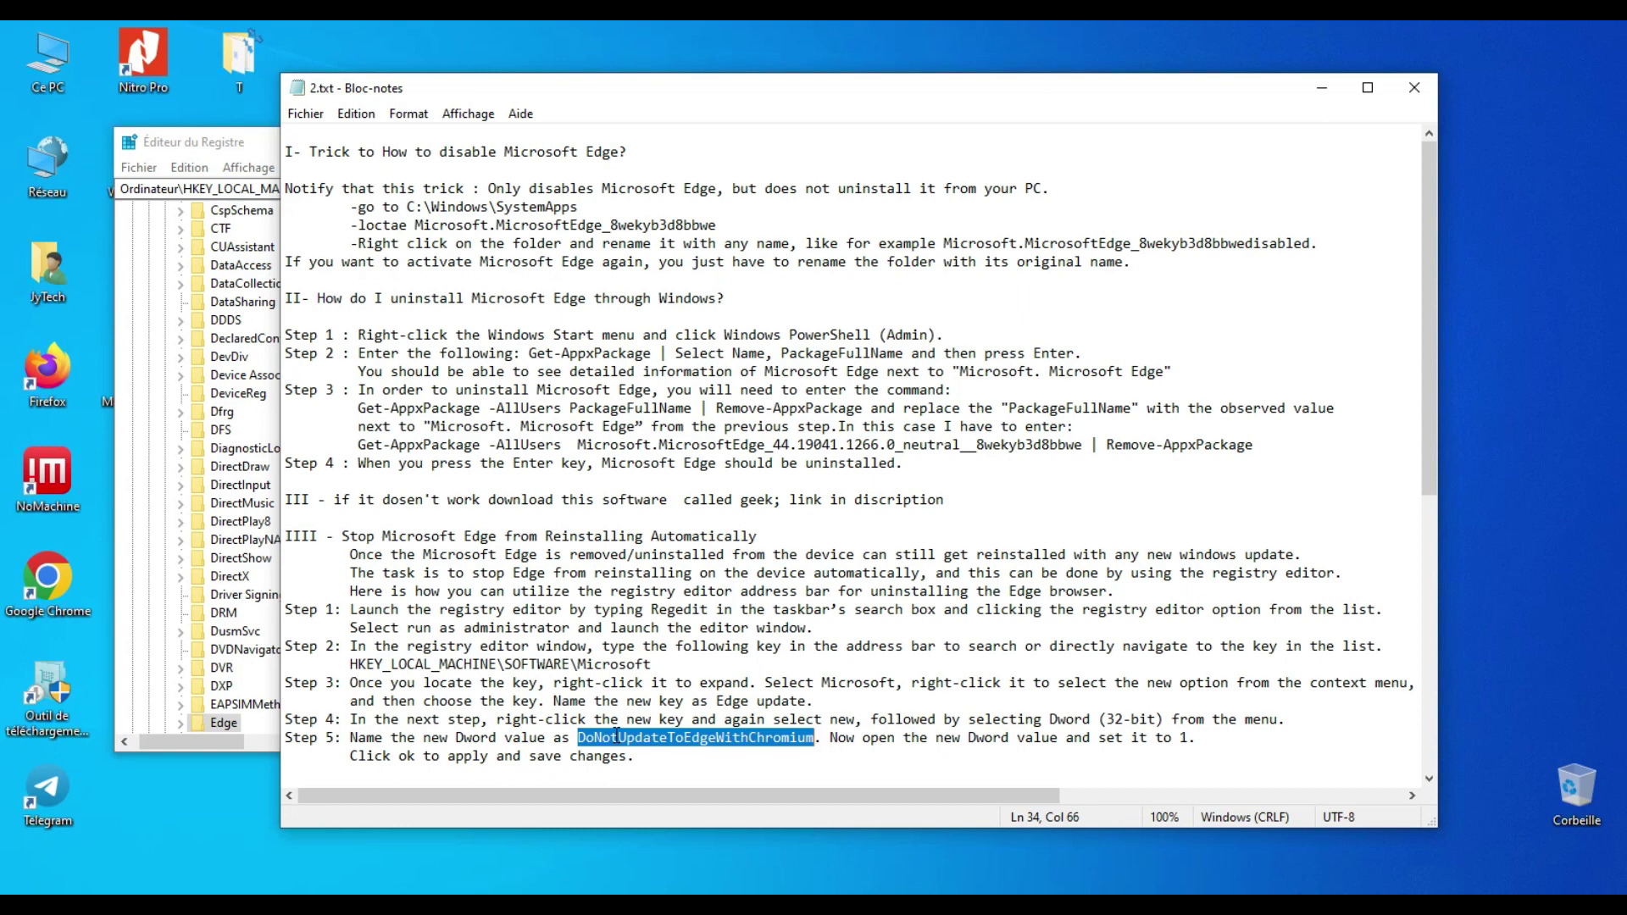
click(1176, 739)
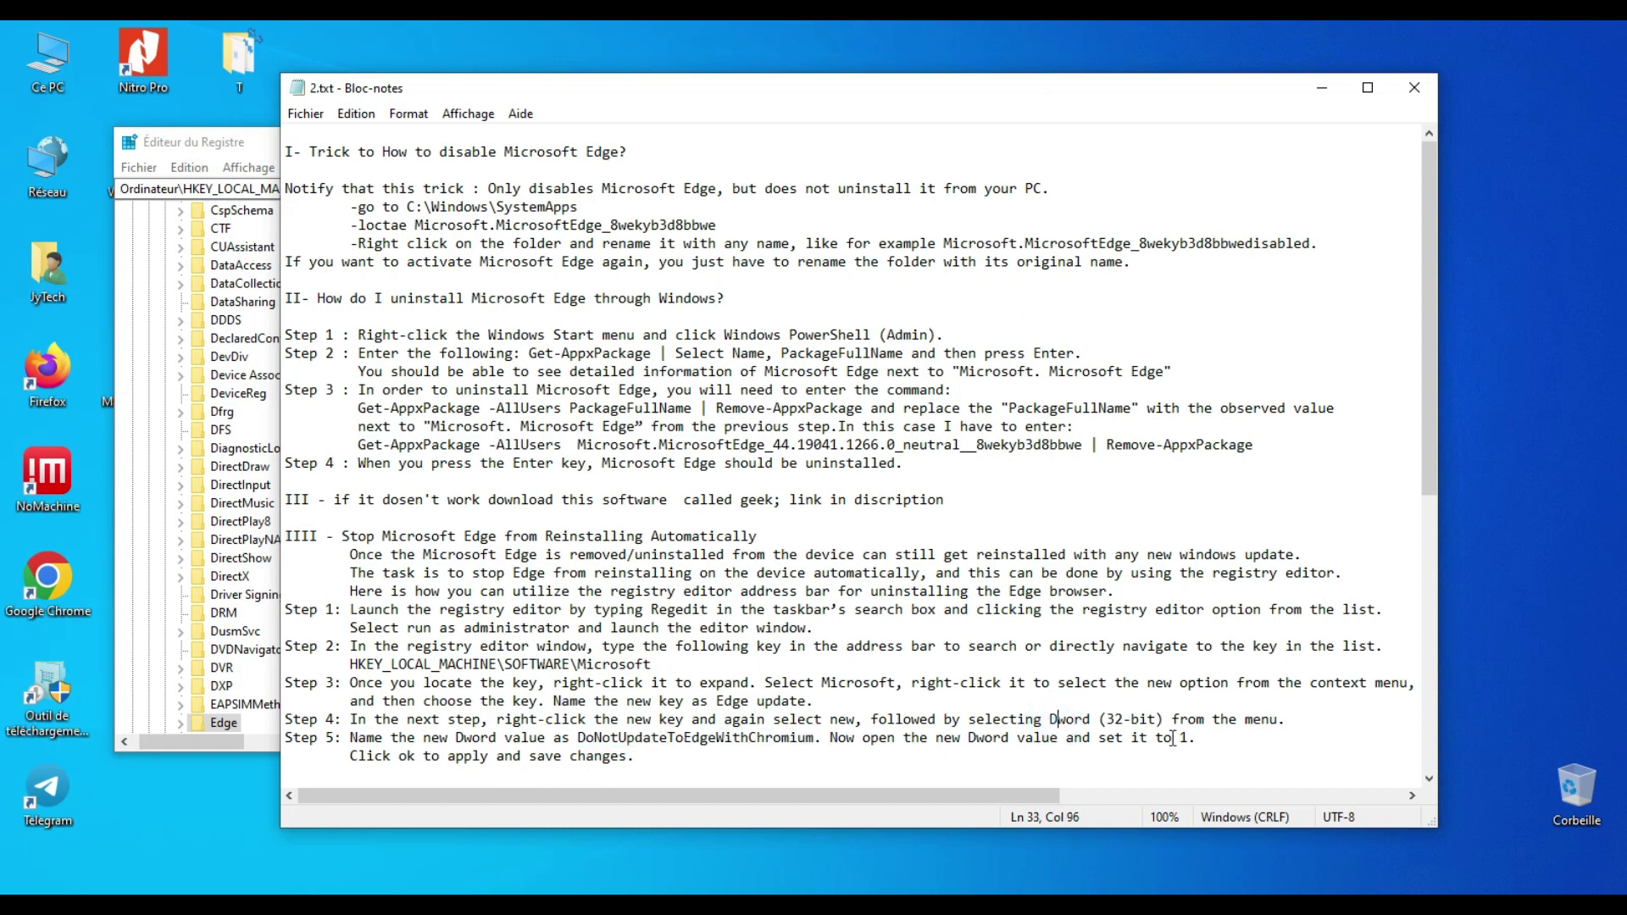
drag(1176, 739, 1188, 739)
key(alt+Tab)
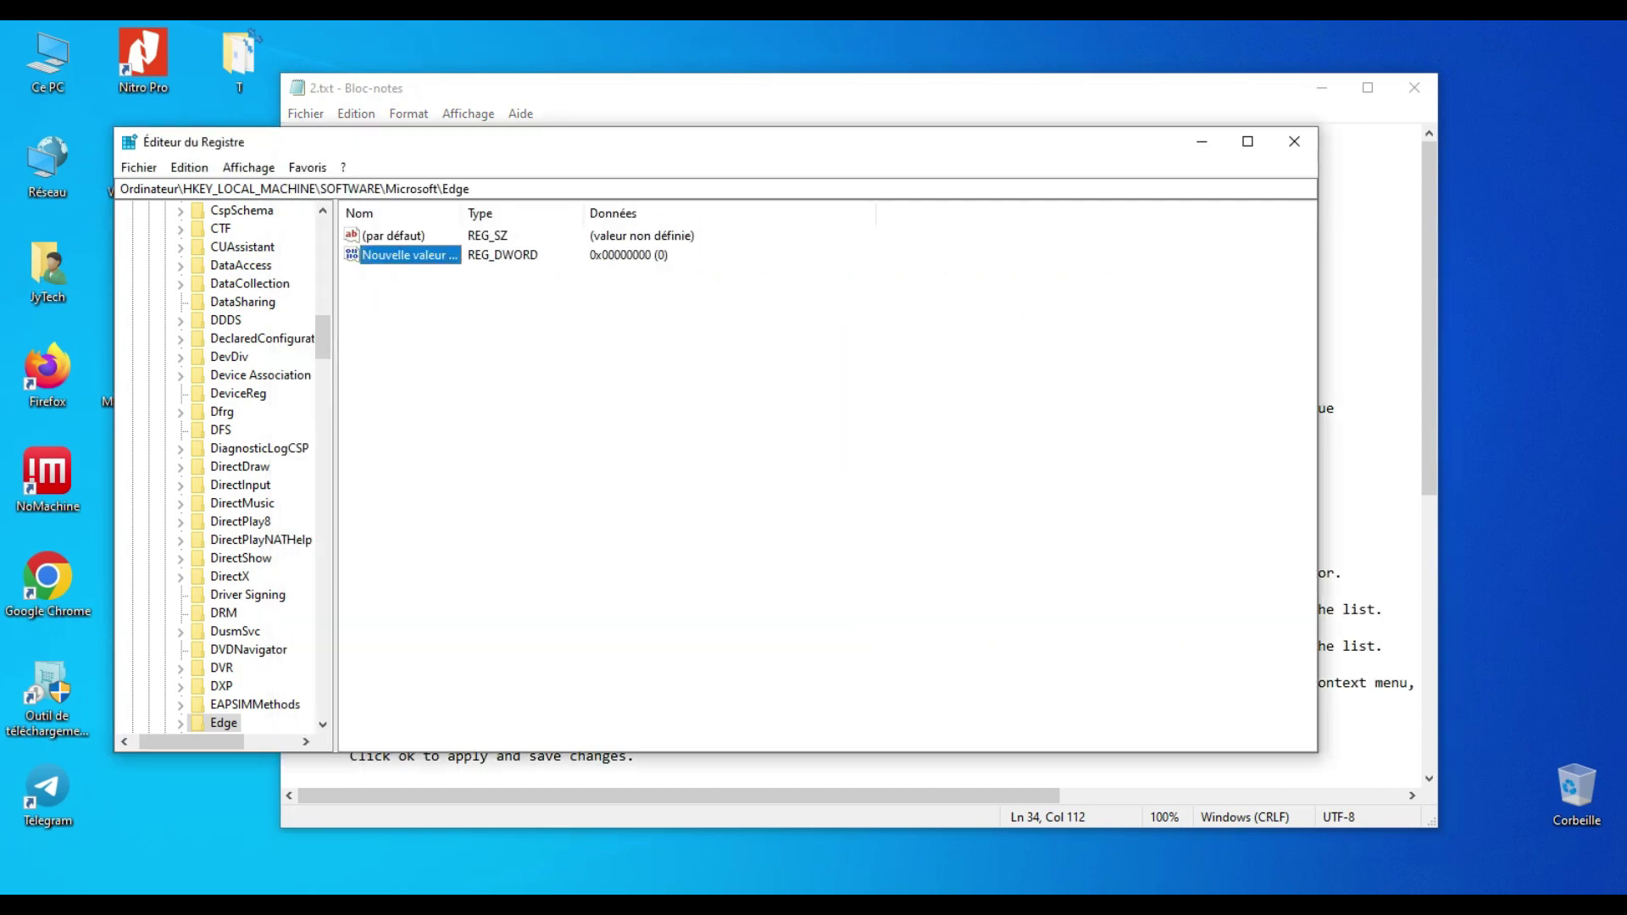
Step: Rename the new DWORD value to DoNotUpdateToEdgeWithChromium
right_click(395, 252)
click(436, 265)
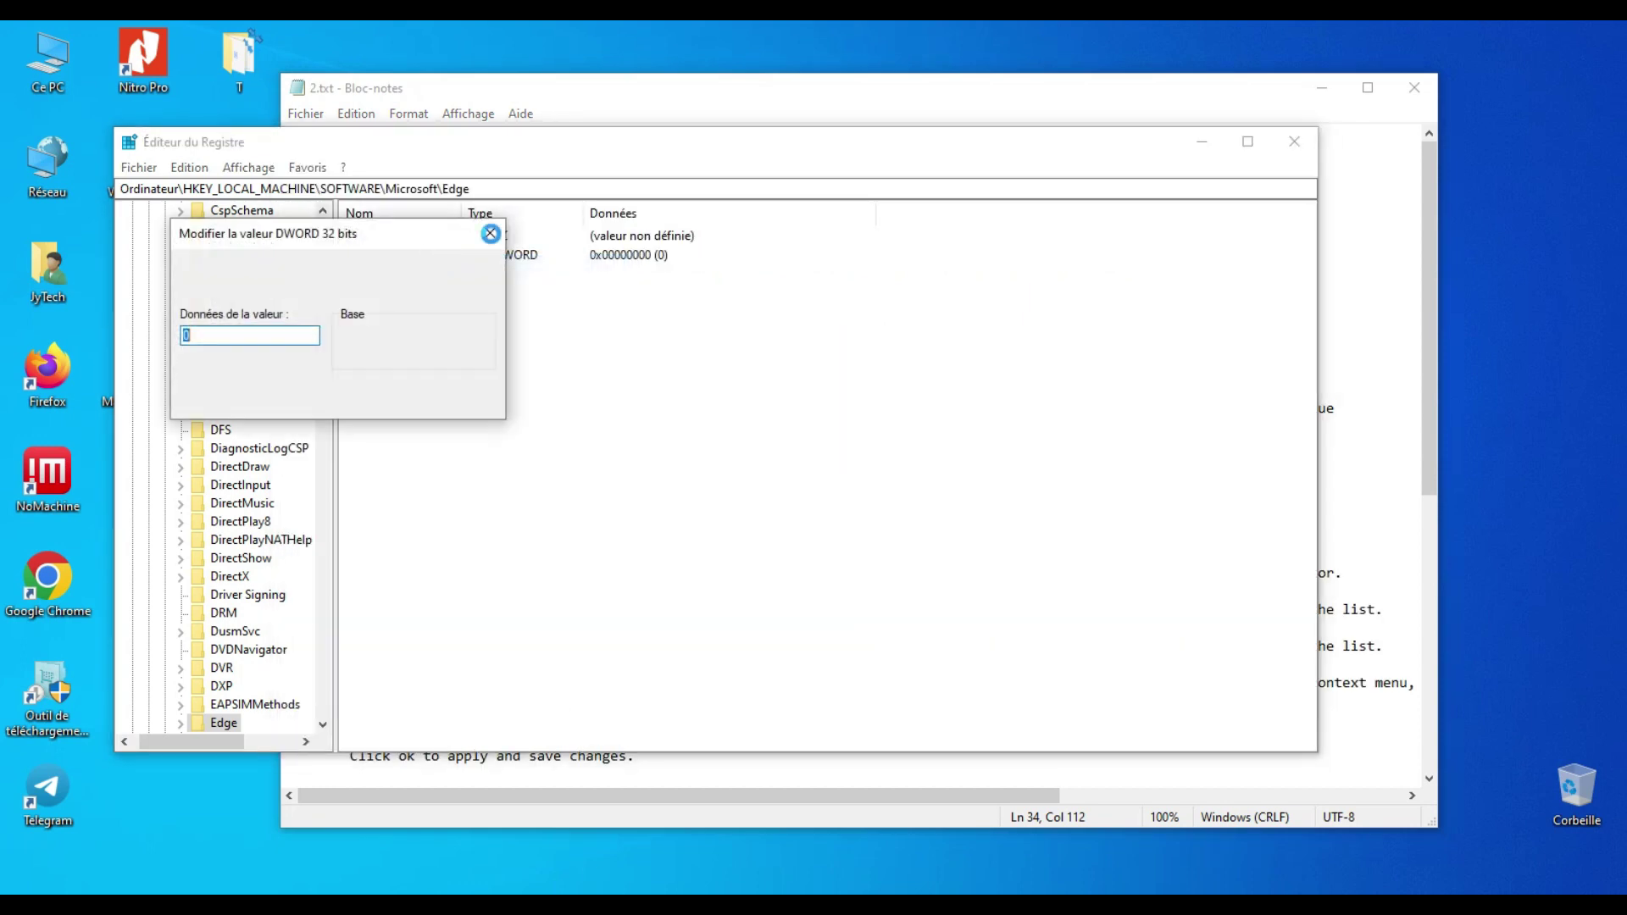
key(Escape)
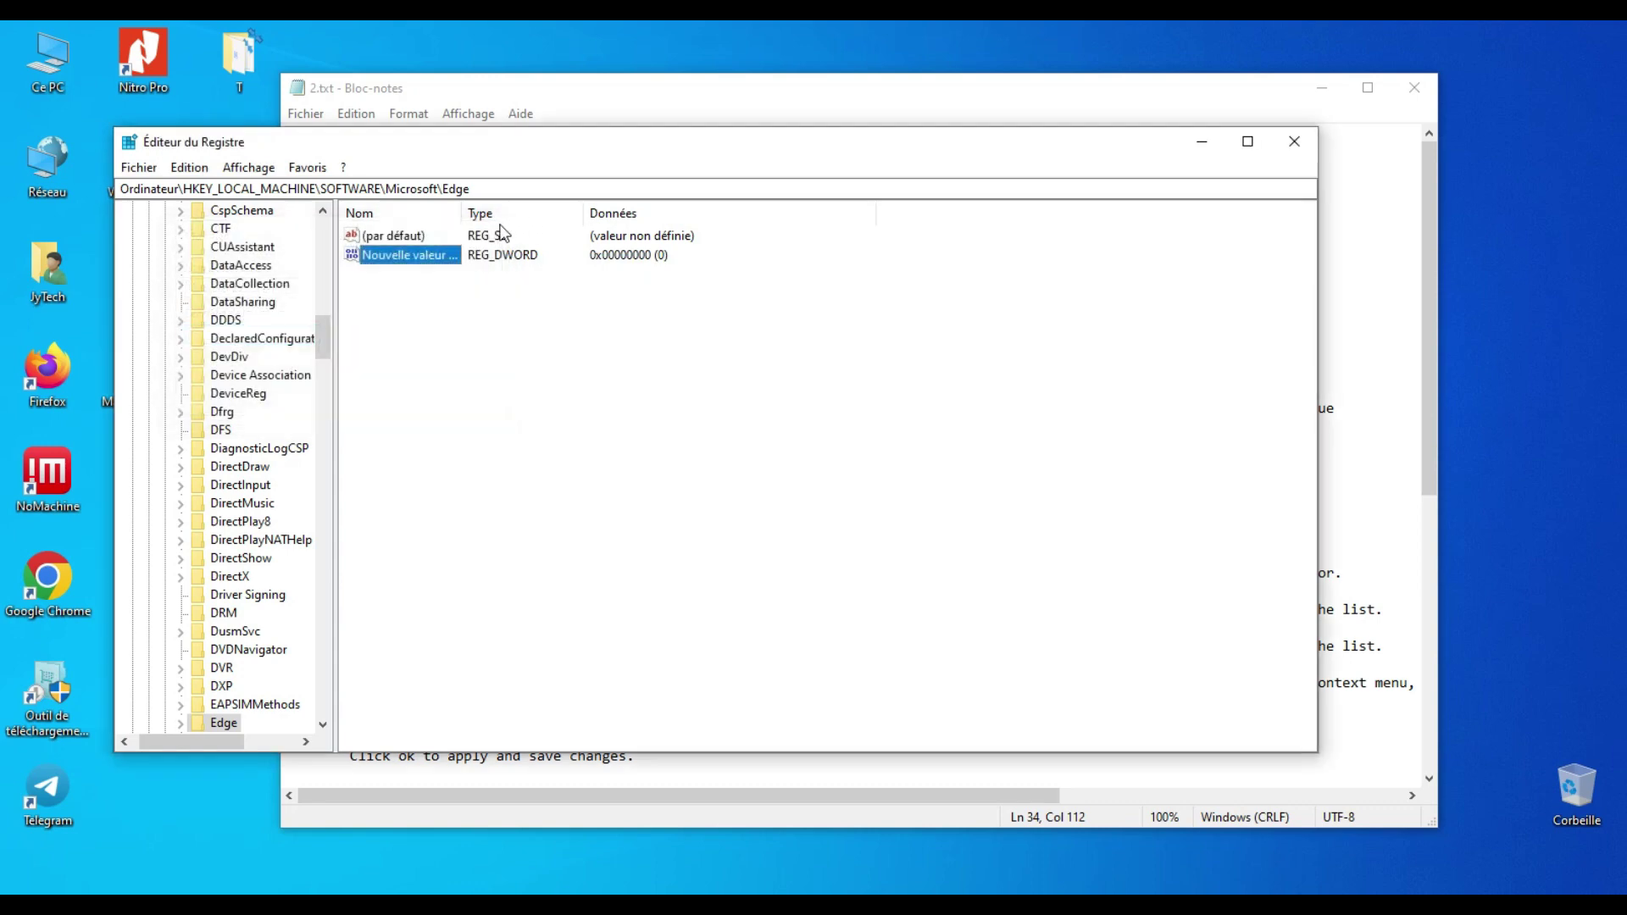
right_click(427, 261)
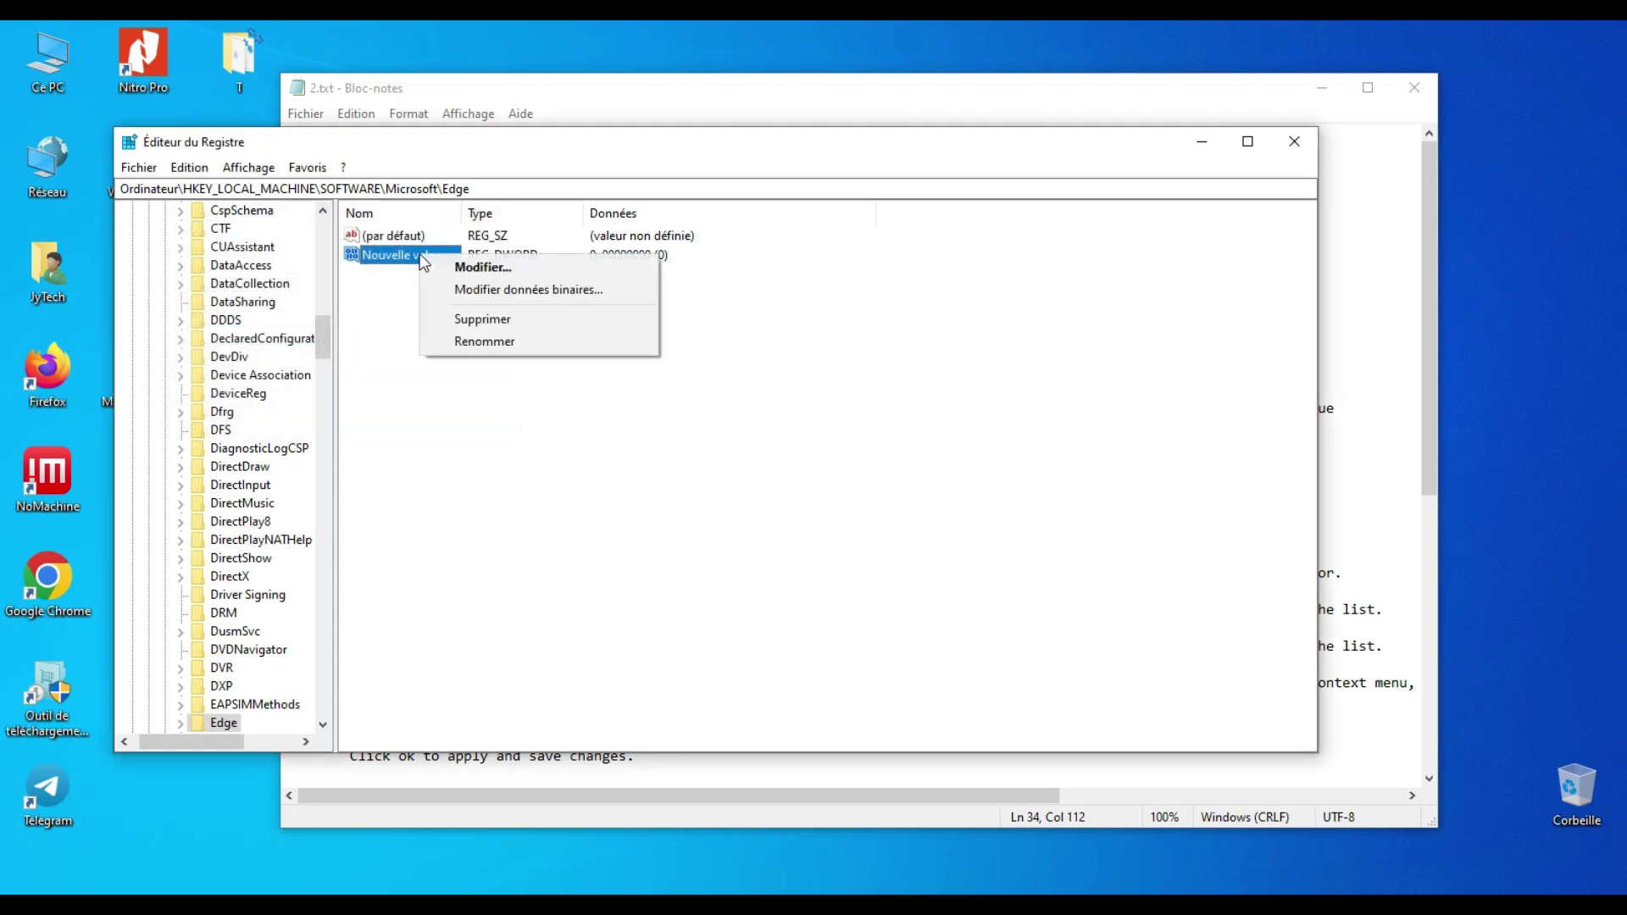
click(475, 341)
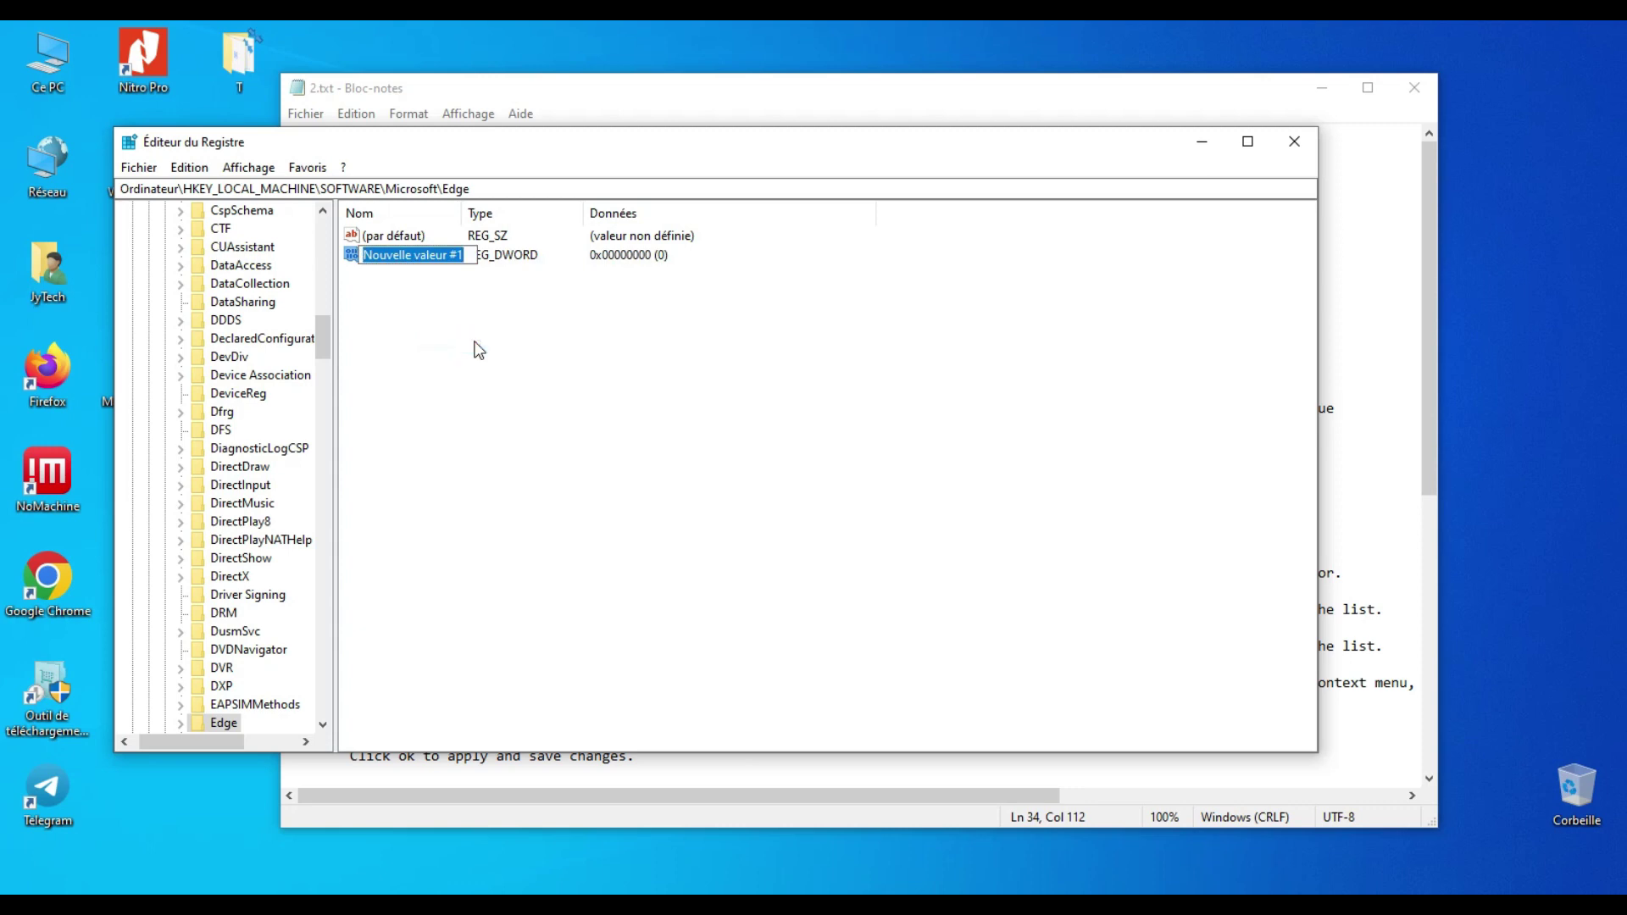
text(DoNotUpdateToEdgeWithChromium)
key(Return)
Step: Set DoNotUpdateToEdgeWithChromium's value data to 1
right_click(439, 265)
click(481, 278)
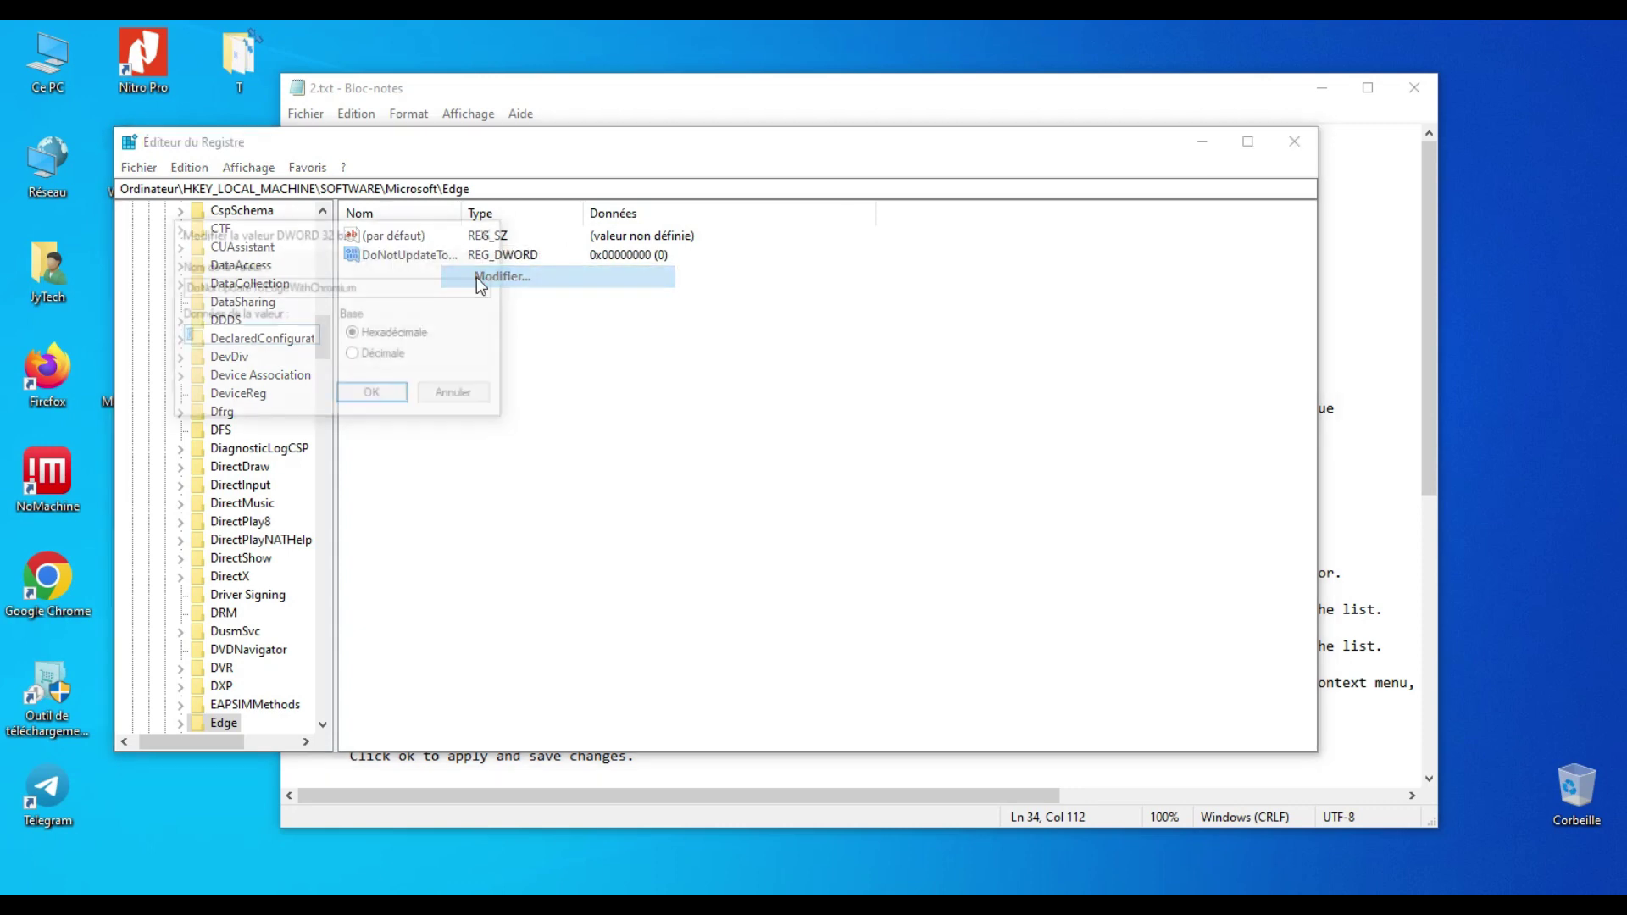
text(1)
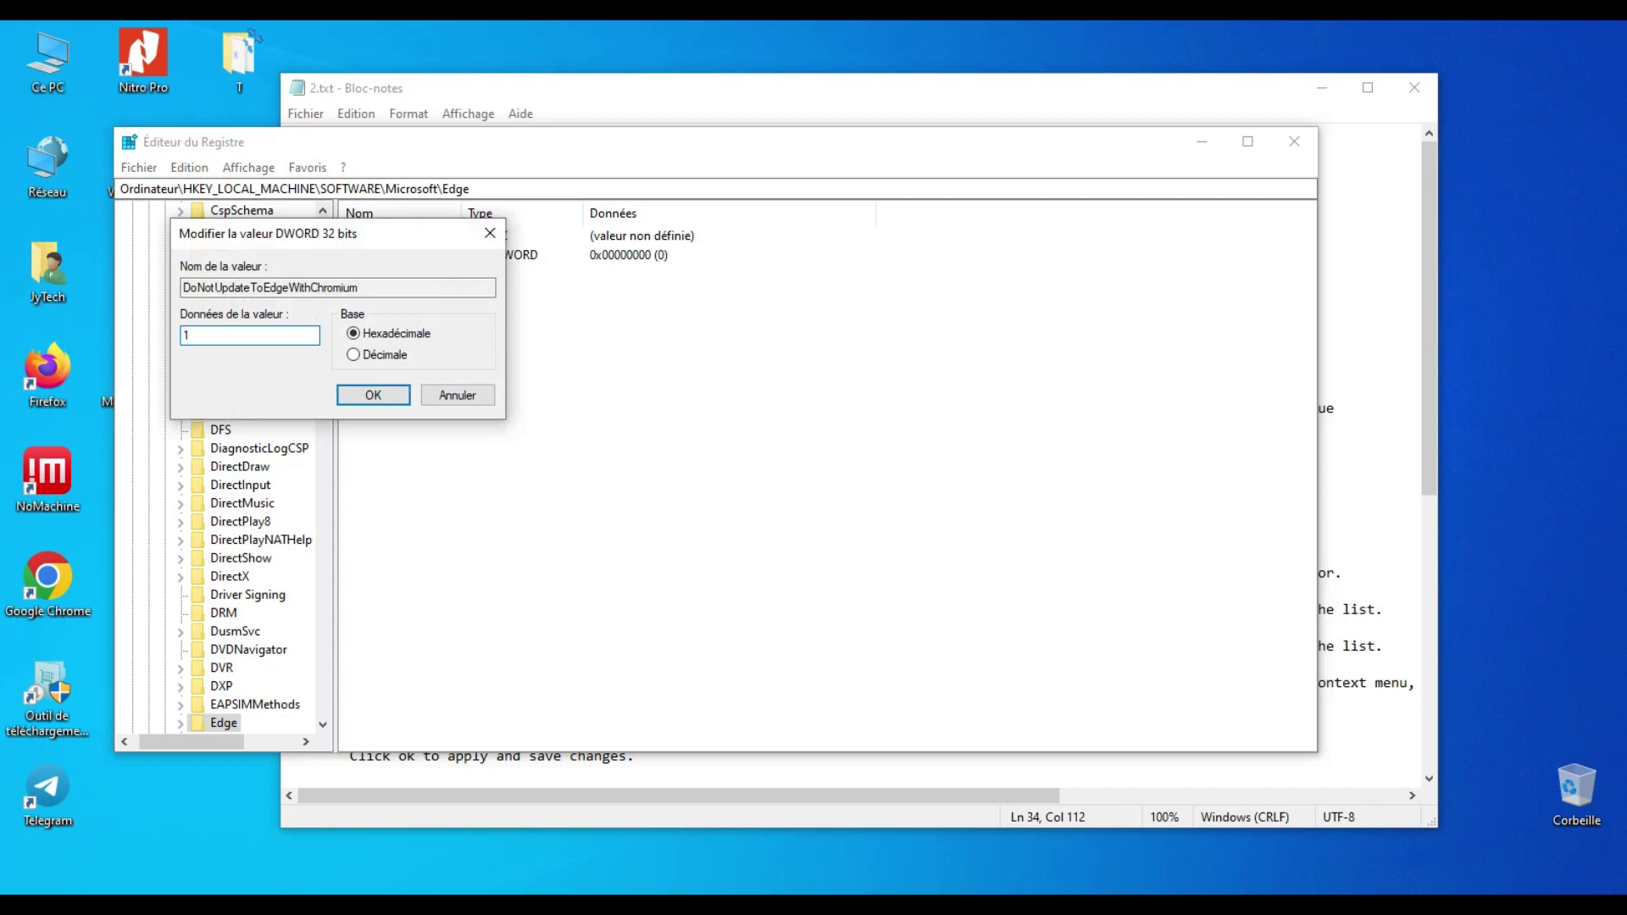
click(374, 395)
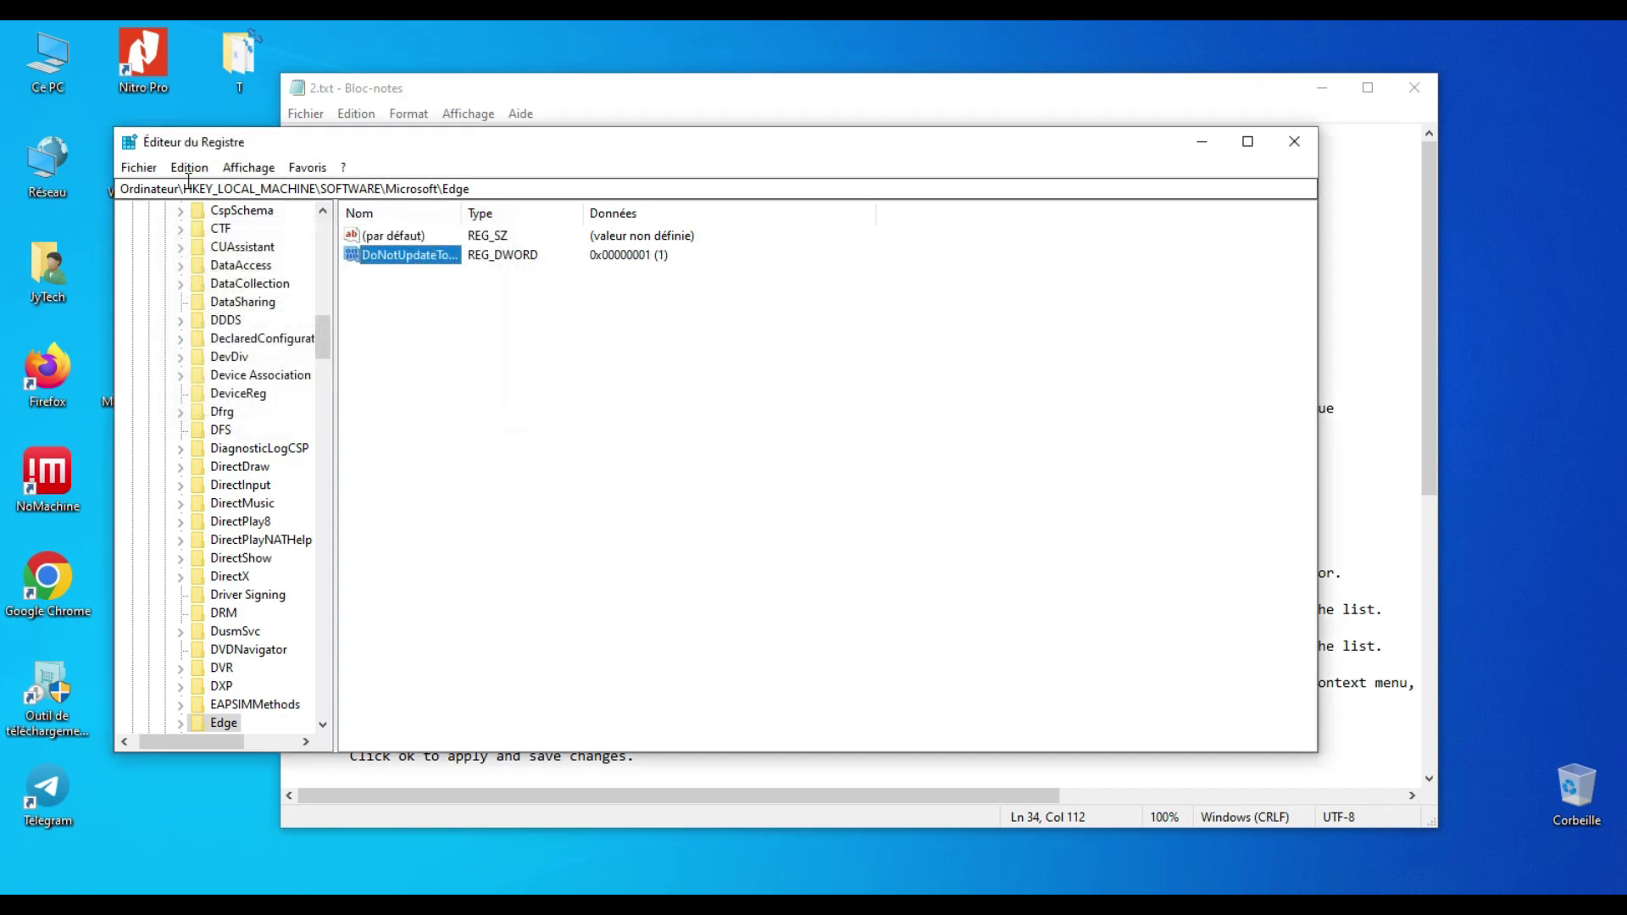
click(160, 171)
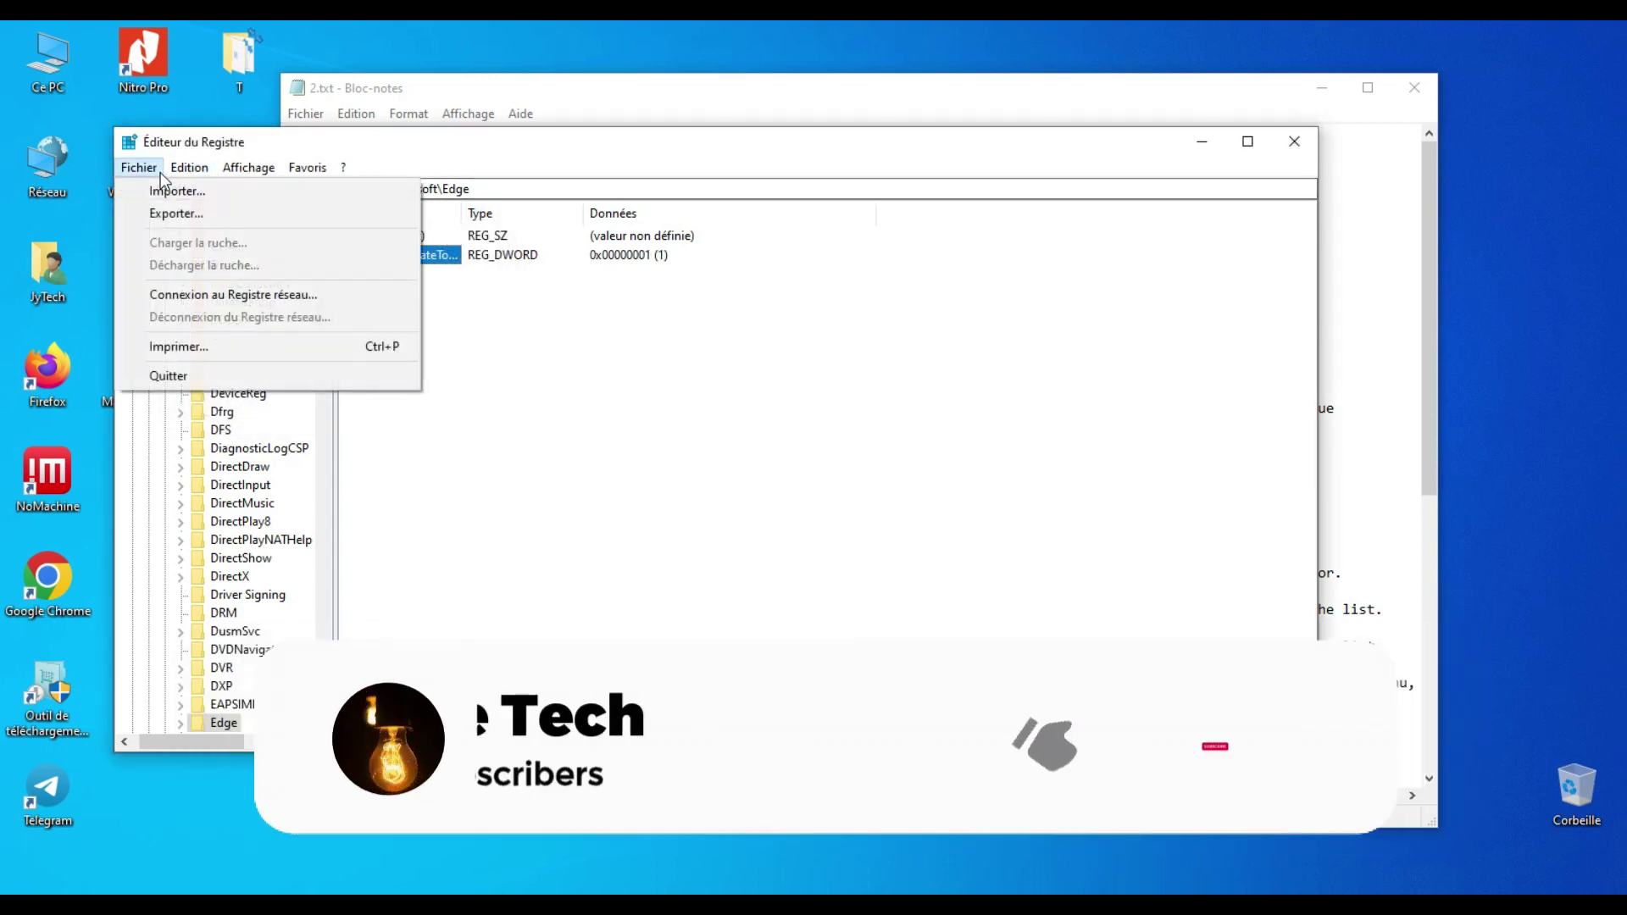
click(522, 294)
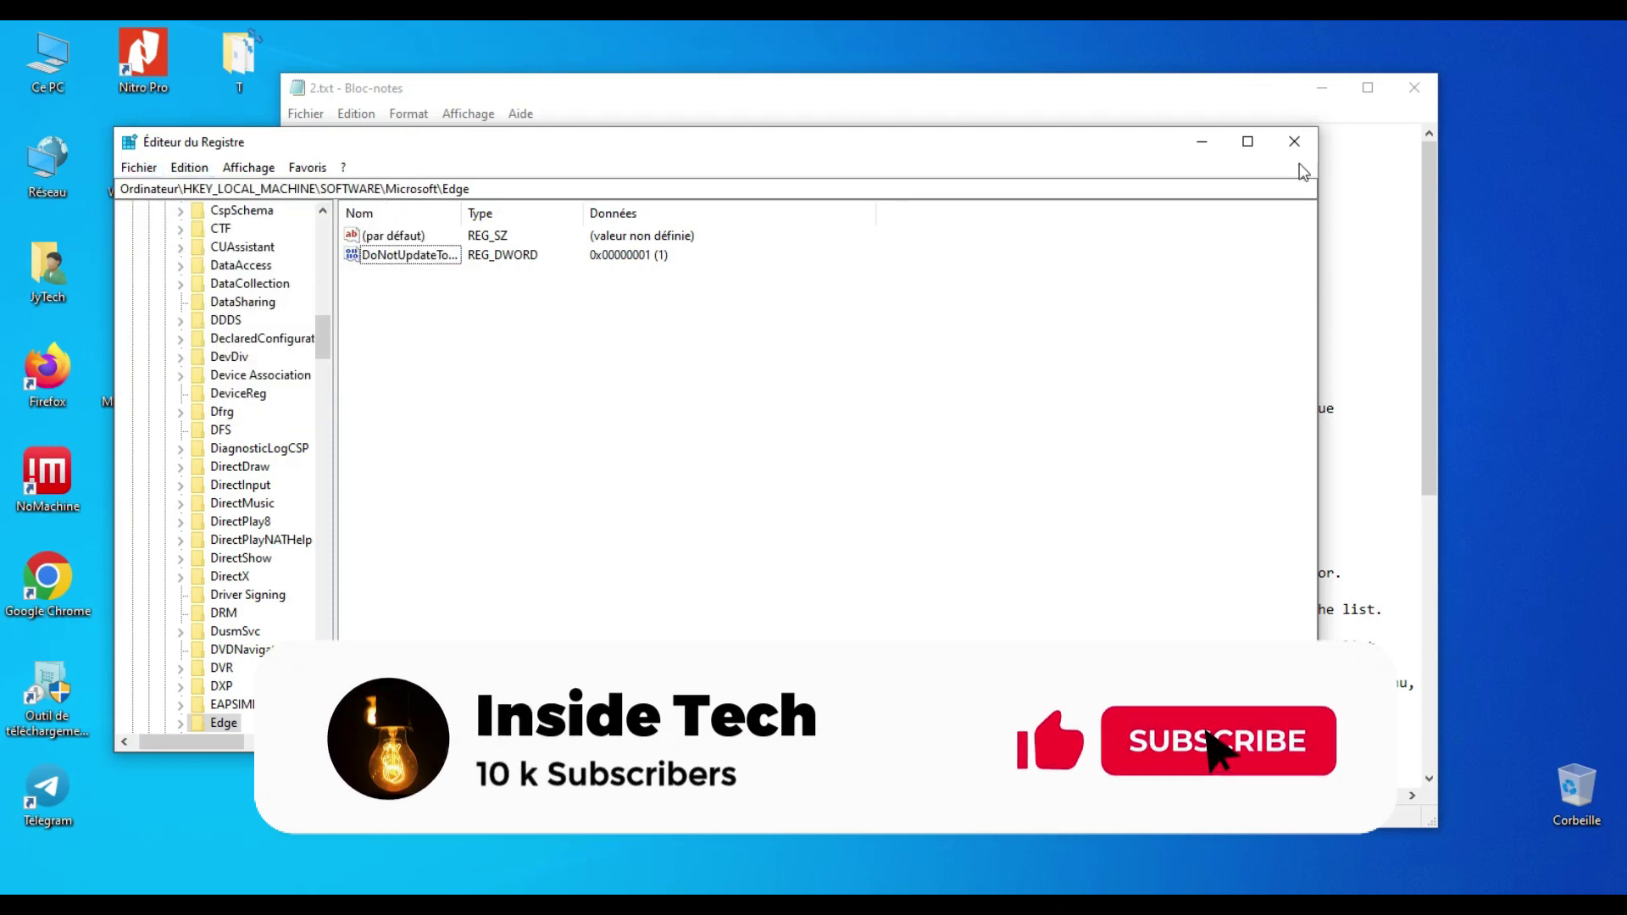